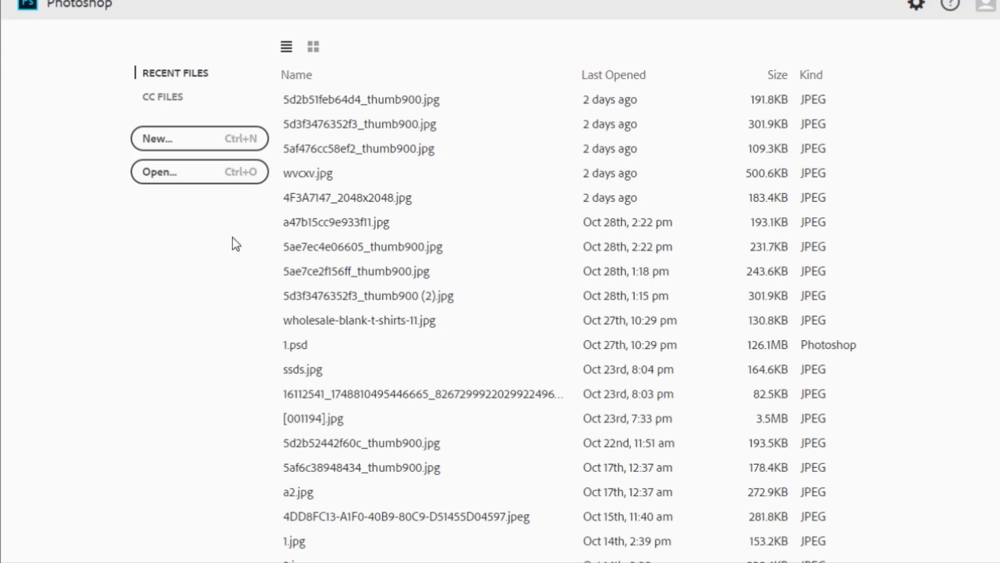
Bring up the New Document dialog, showing recent presets with Untitled-1 at 297 × 210 mm, 300 ppi
left_click(39, 1)
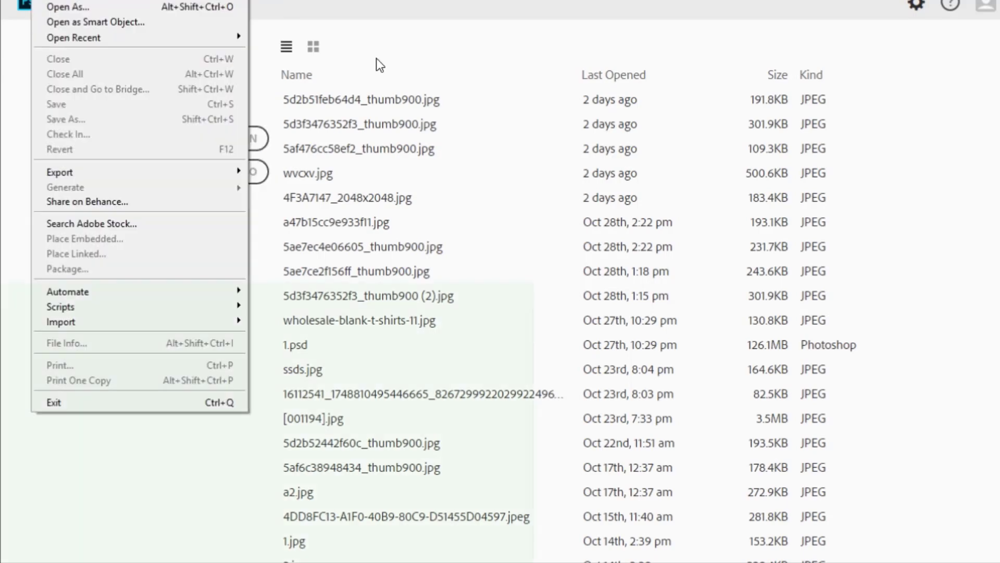
left_click(376, 58)
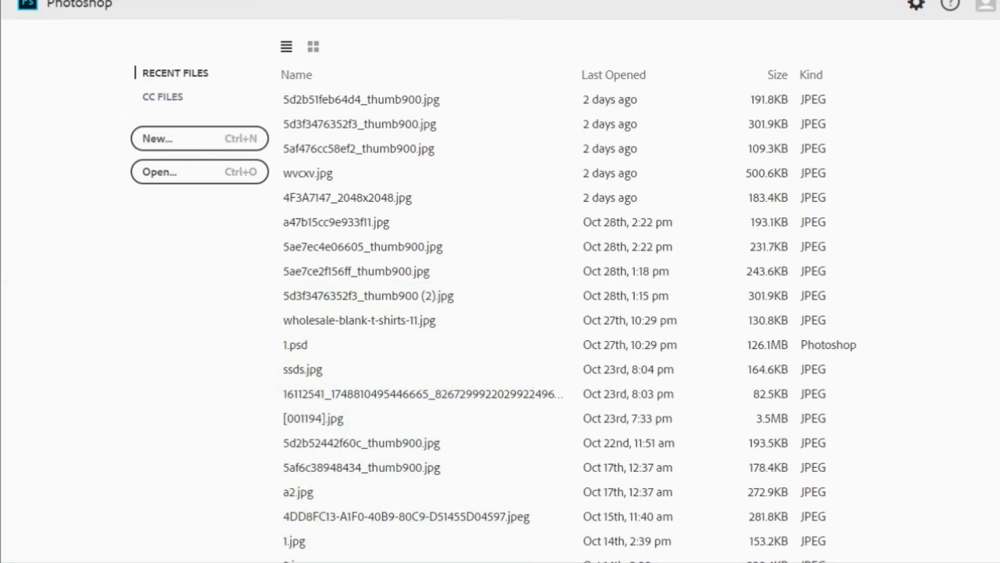
key("alt+f")
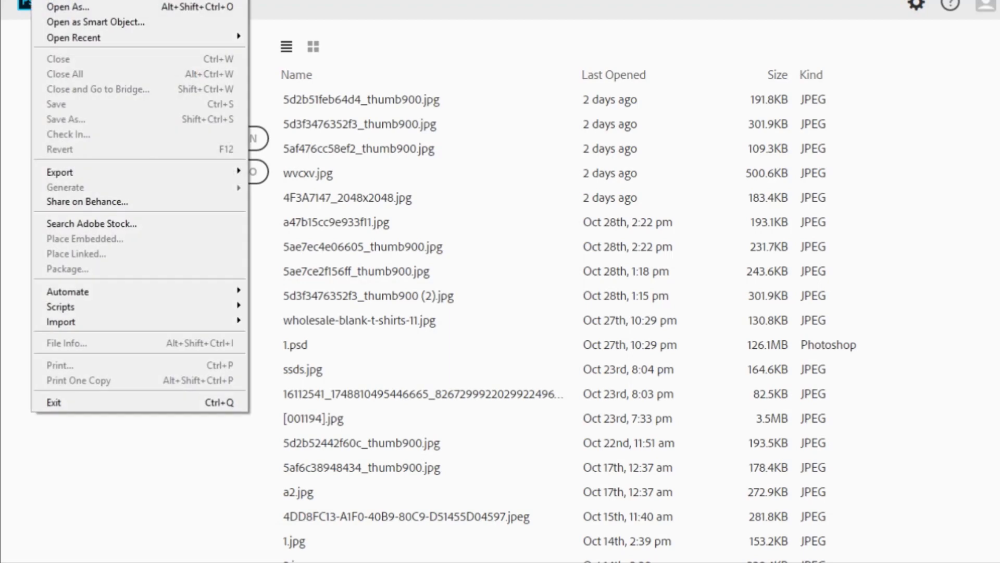
key("ctrl+n")
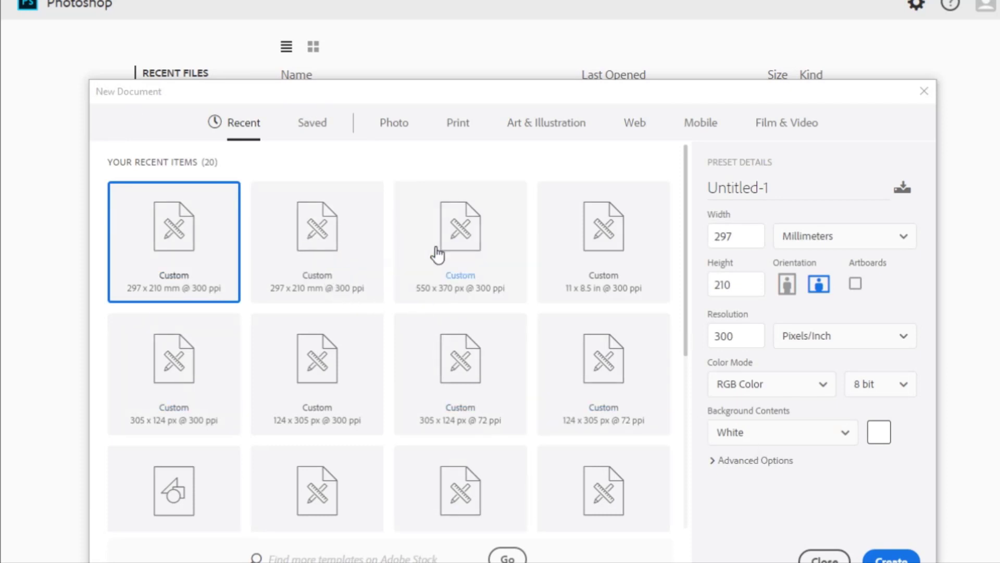
Browse the Photo, Art & Illustration, Web, Recent and Saved presets, ending on the 14 Print presets
scroll(665, 313, "down", 3)
scroll(662, 326, "up", 3)
left_click(400, 127)
left_click(536, 133)
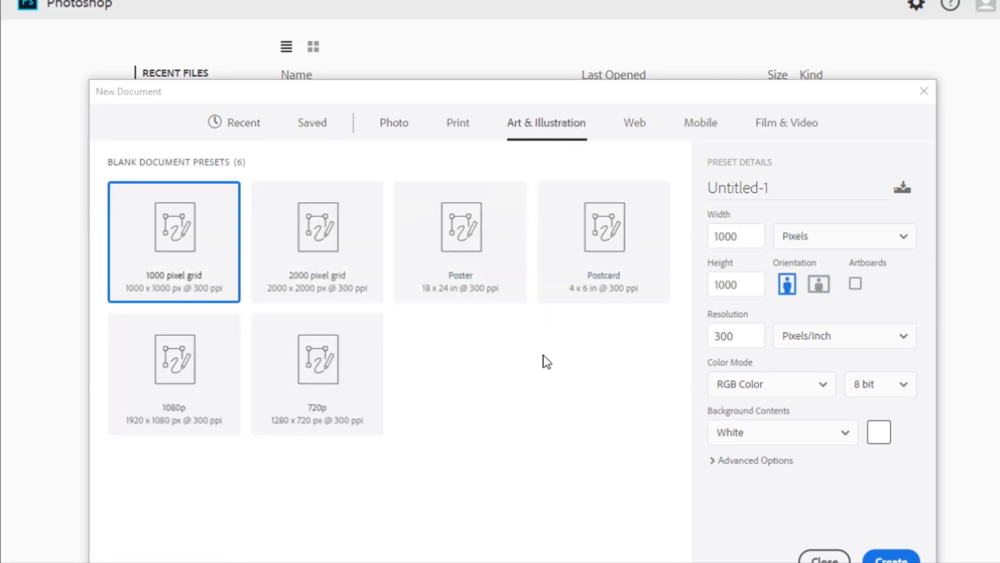
left_click(635, 133)
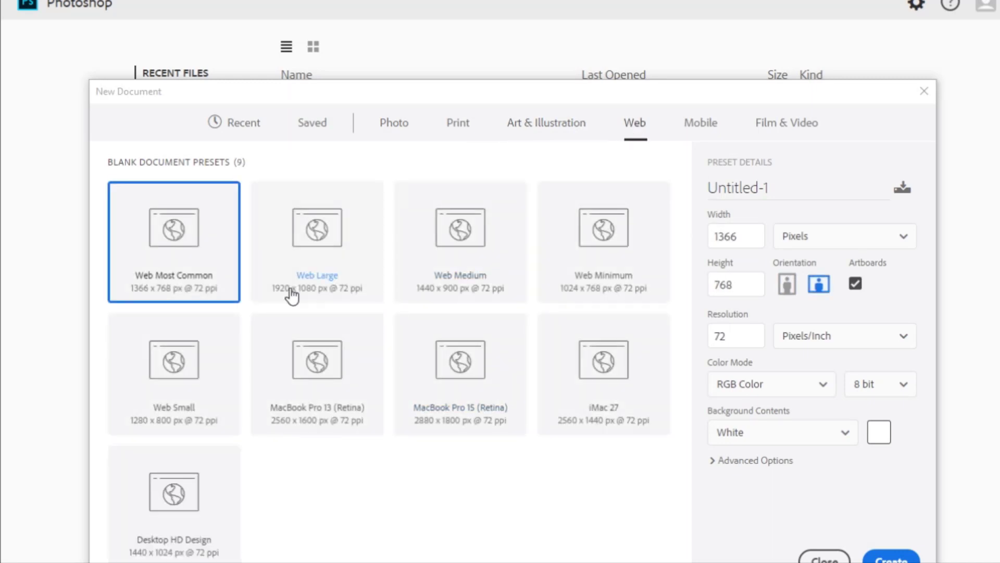
left_click(244, 137)
left_click(316, 129)
left_click(410, 139)
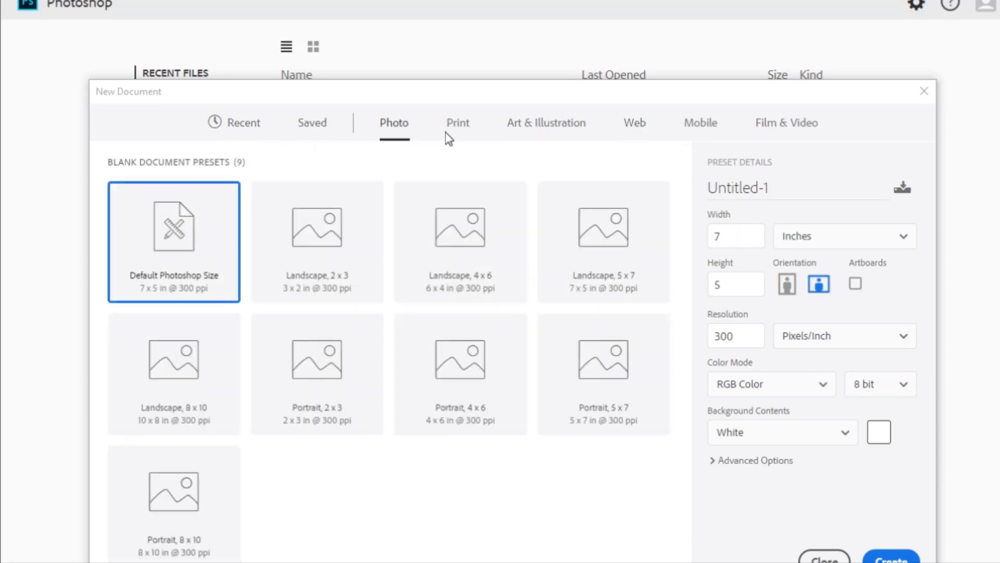
left_click(448, 137)
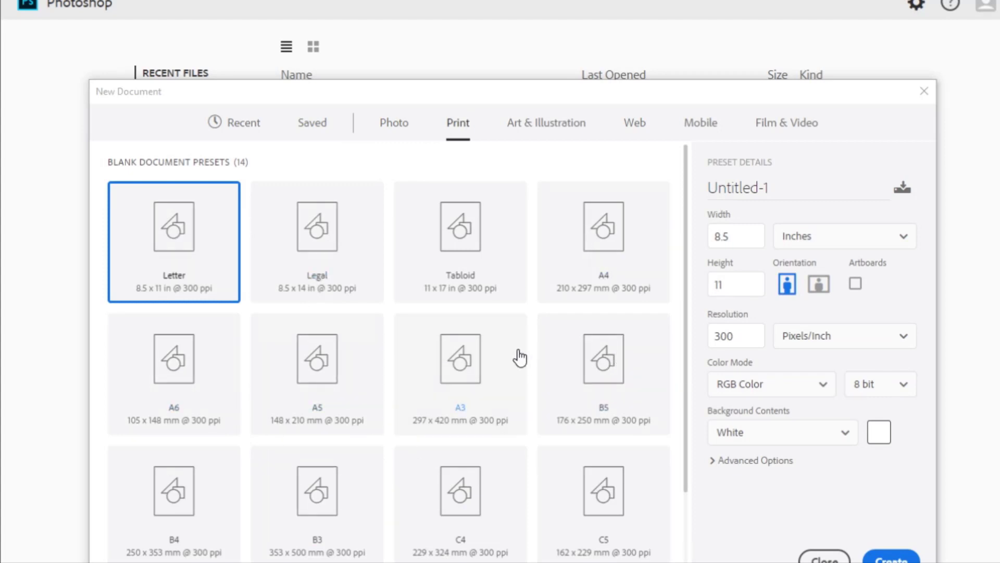
Choose the A4 print preset at 300 ppi, keeping RGB Color and a white background
left_click(613, 249)
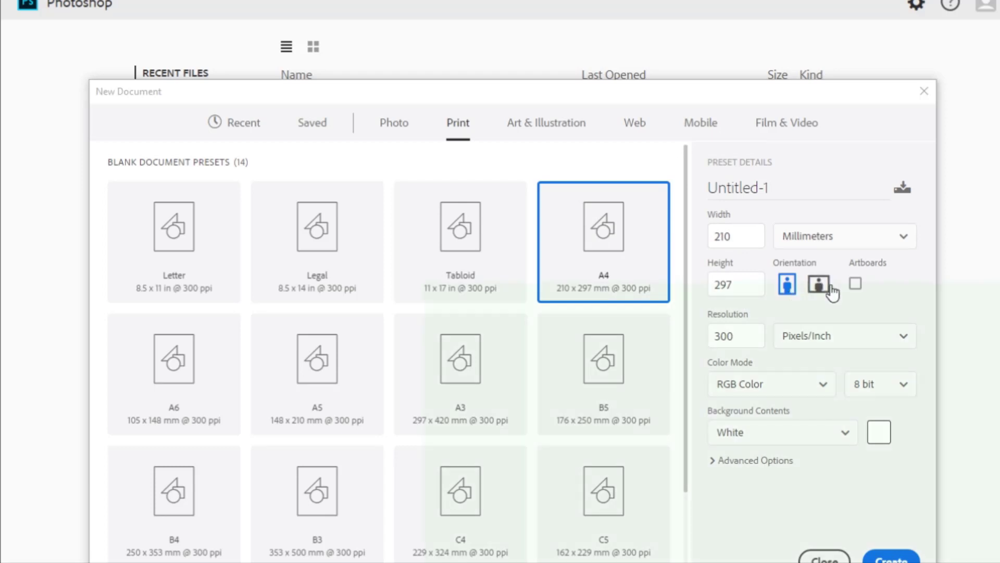
left_click(857, 338)
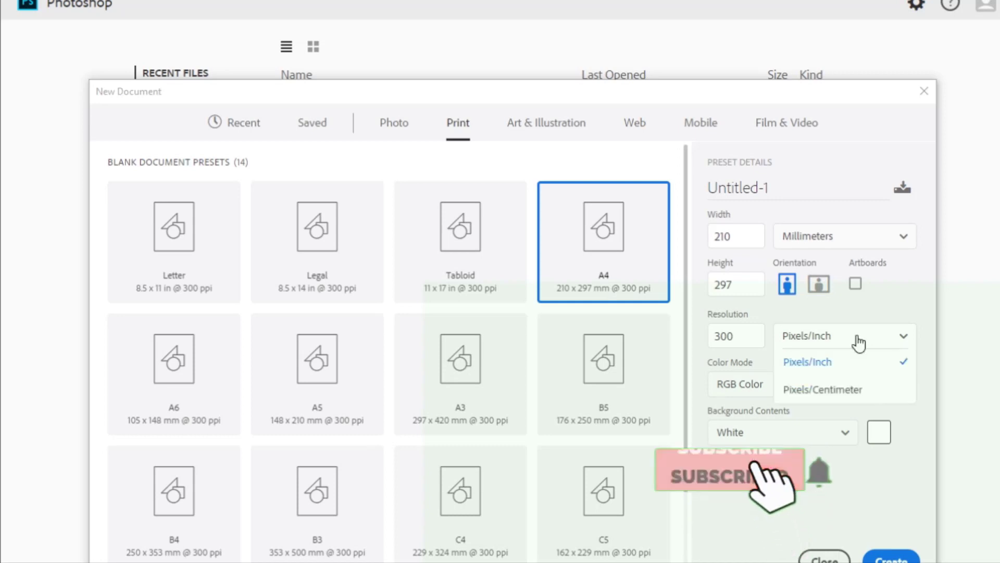
left_click(858, 337)
left_click(781, 383)
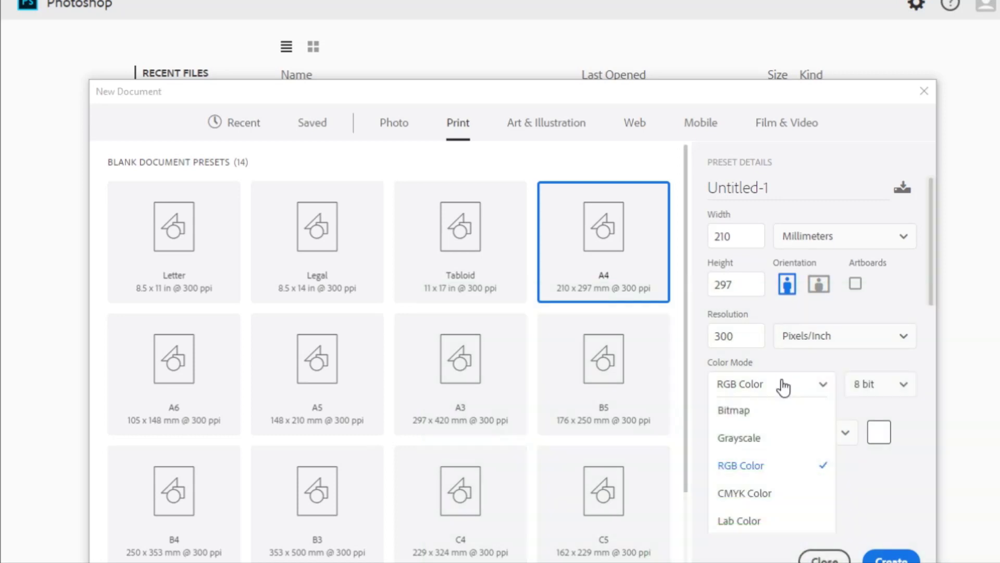
left_click(783, 387)
left_click(818, 437)
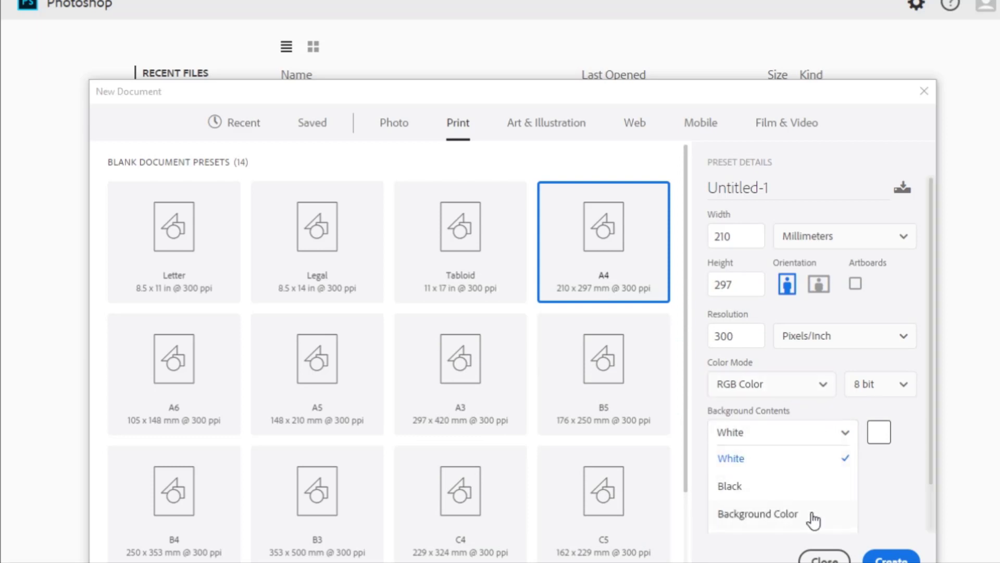
left_click(900, 481)
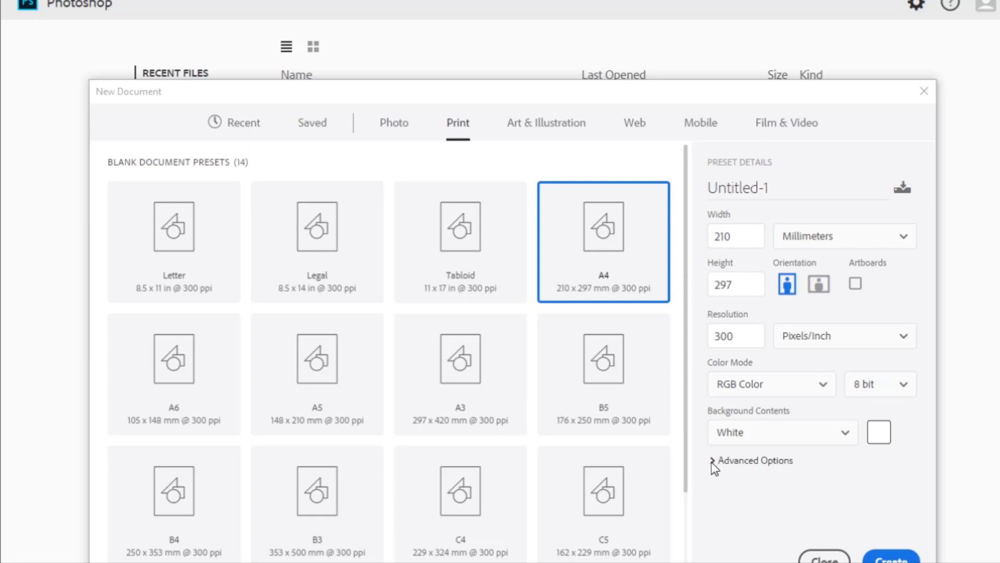
Keep square pixels under Advanced Options and measure the page in pixels (2480 × 3508)
left_click(713, 460)
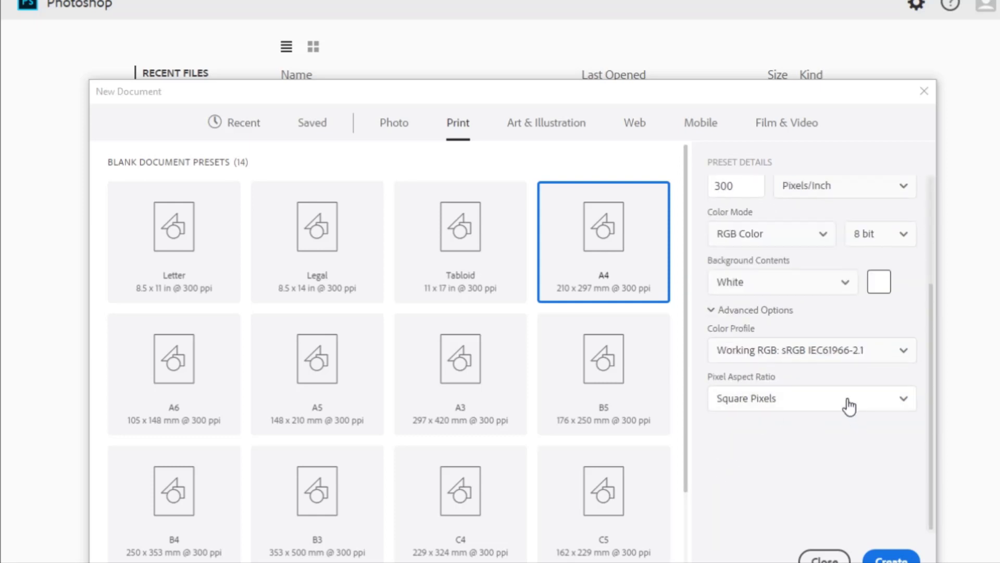
left_click(850, 406)
left_click(746, 425)
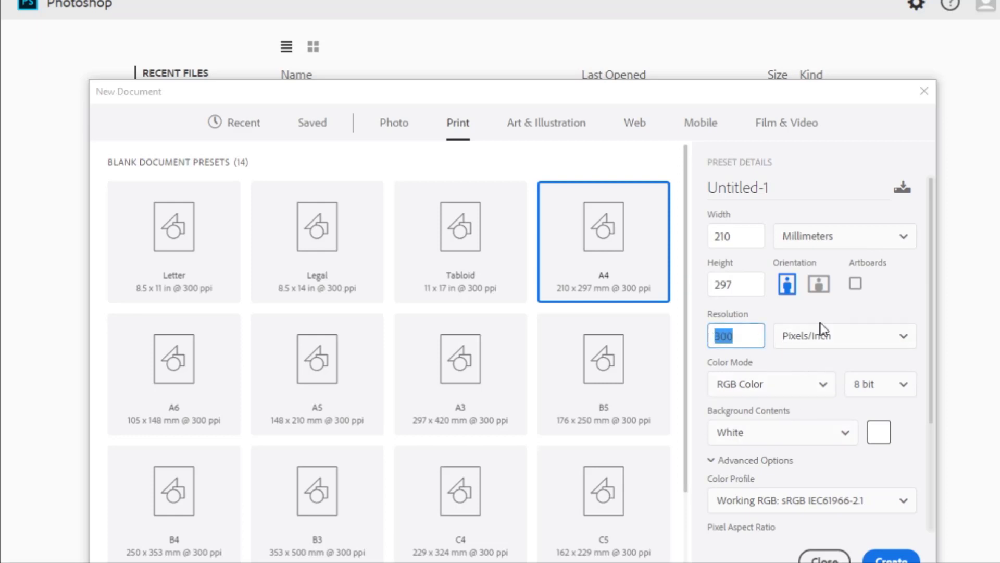
left_click(869, 242)
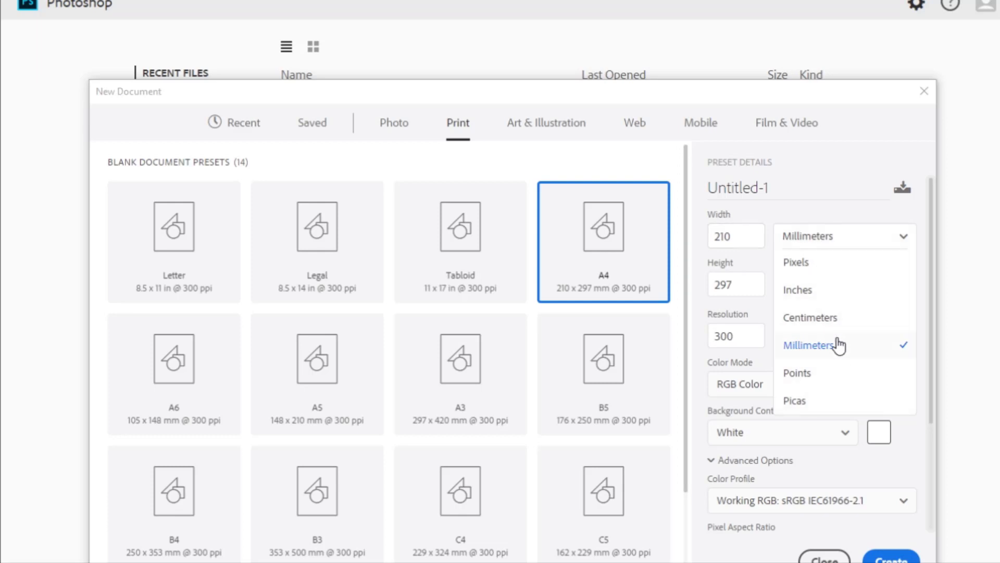
left_click(836, 263)
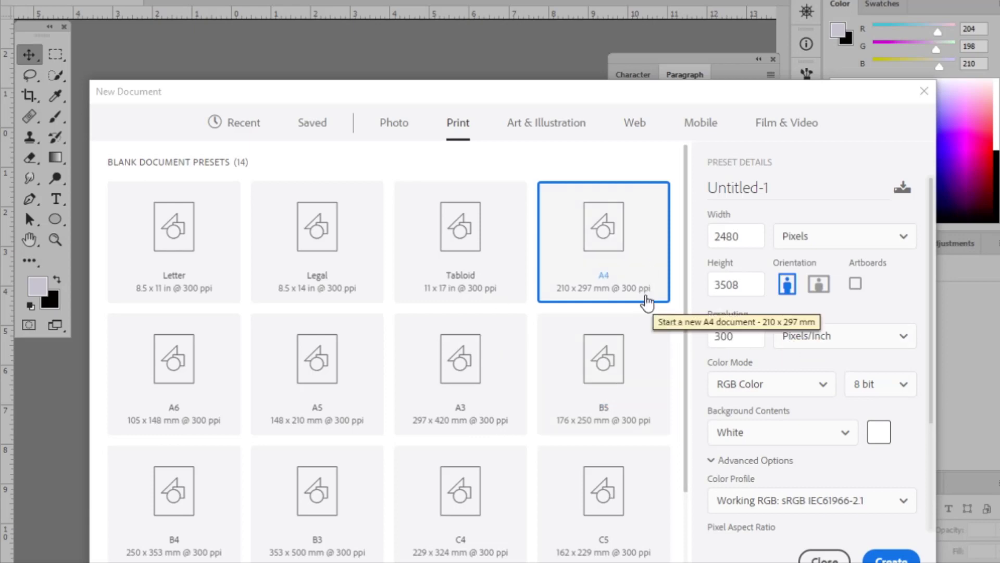
Create the blank white A4 document (8.267 × 11.693 in, 300 ppi) and zoom out
double_click(646, 296)
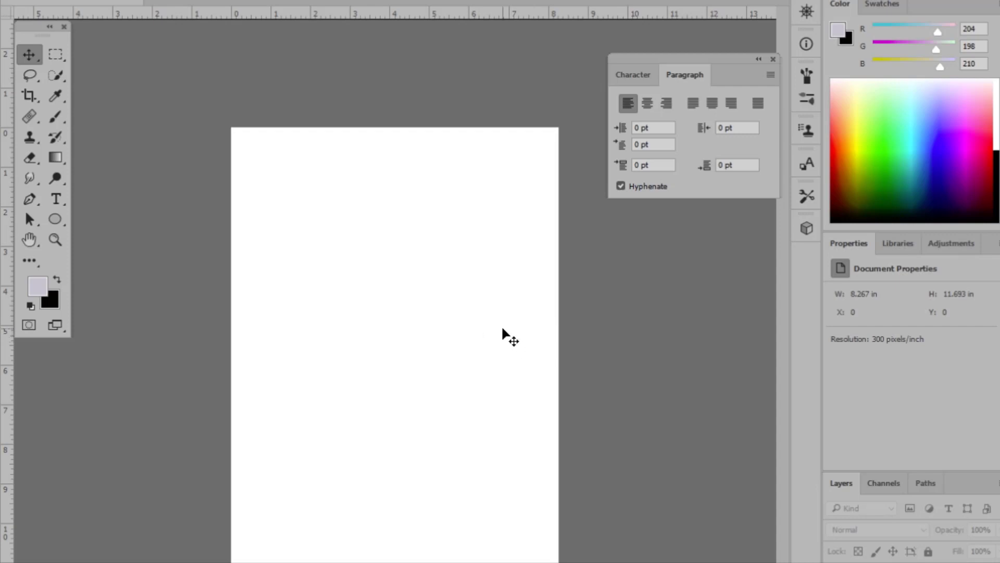
key("ctrl+minus")
key("ctrl+plus")
left_click(996, 4)
left_click(995, 4)
key("ctrl+minus")
key("ctrl+plus")
key("ctrl+minus")
key("ctrl+plus")
key("ctrl+plus")
key("ctrl+minus")
key("ctrl+minus")
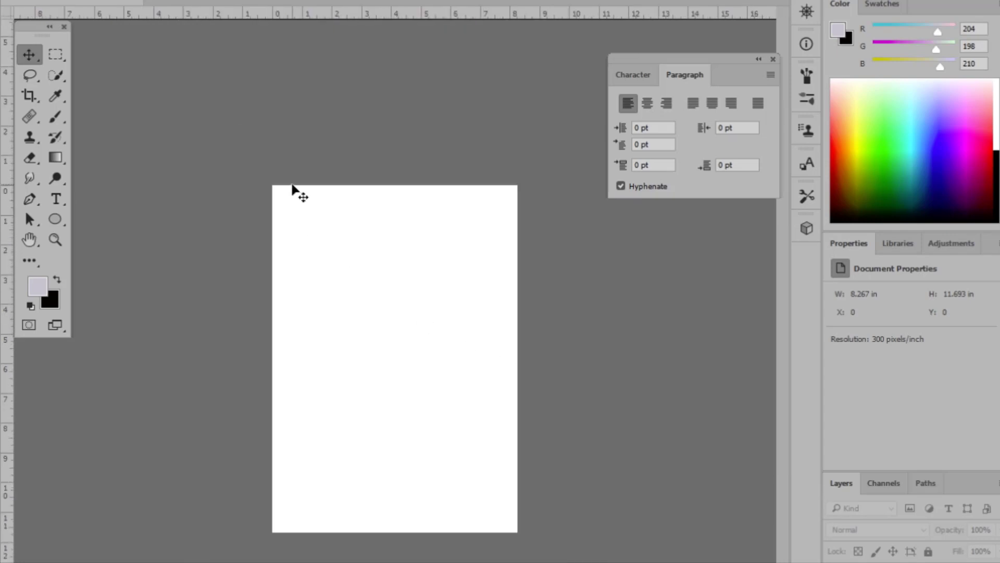
key("ctrl+minus")
key("ctrl+plus")
key("ctrl+plus")
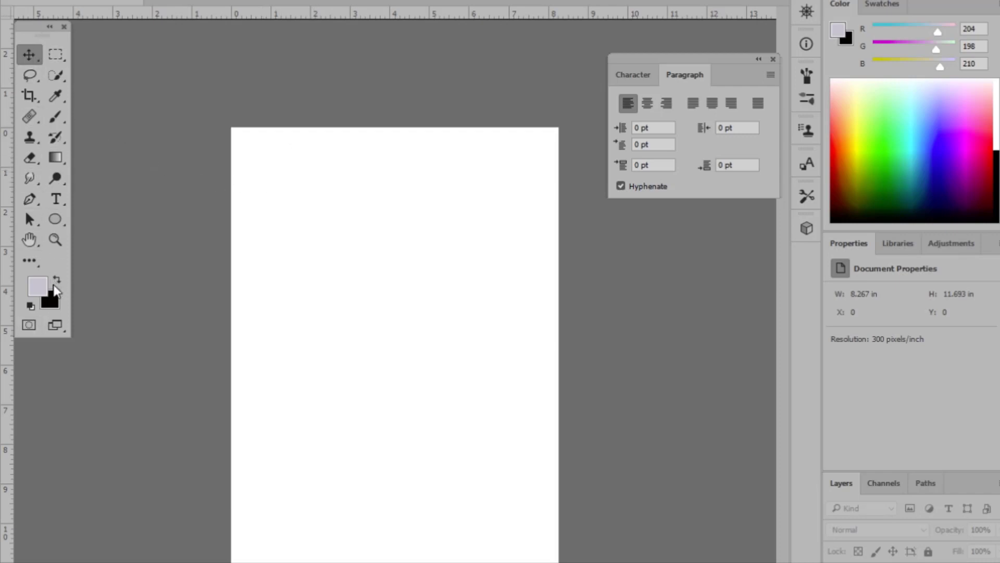
right_click(54, 58)
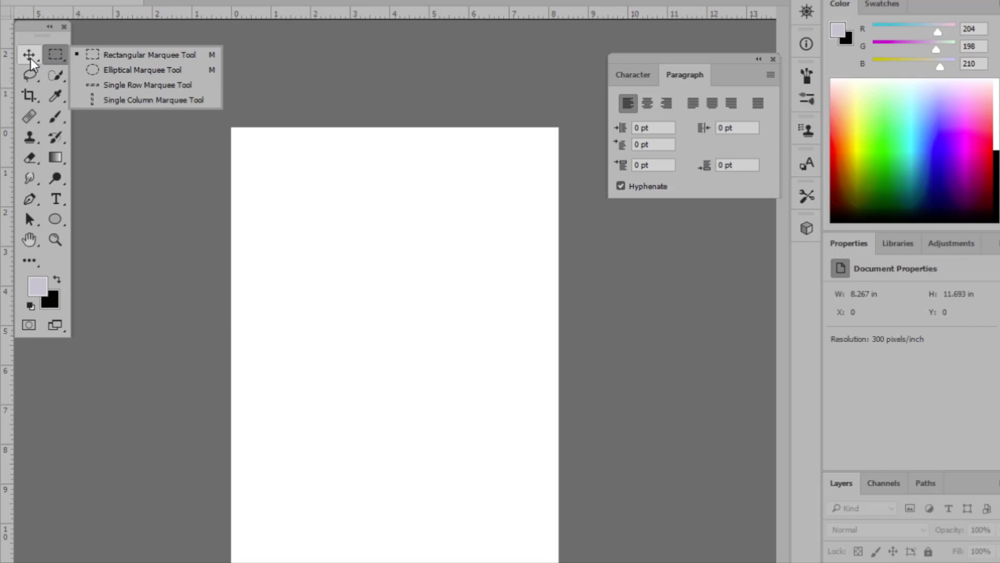
left_click(31, 57)
right_click(30, 57)
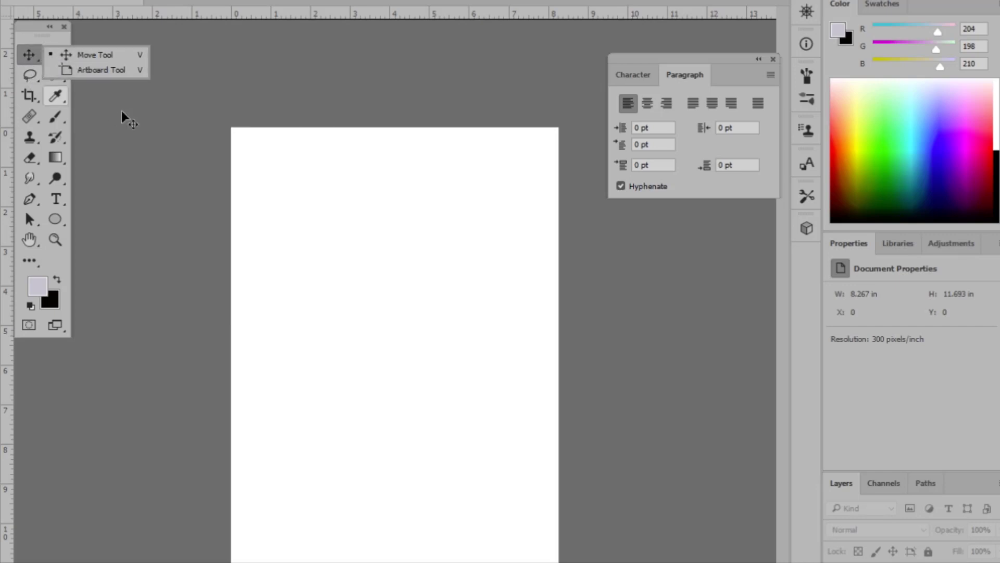
left_click(72, 86)
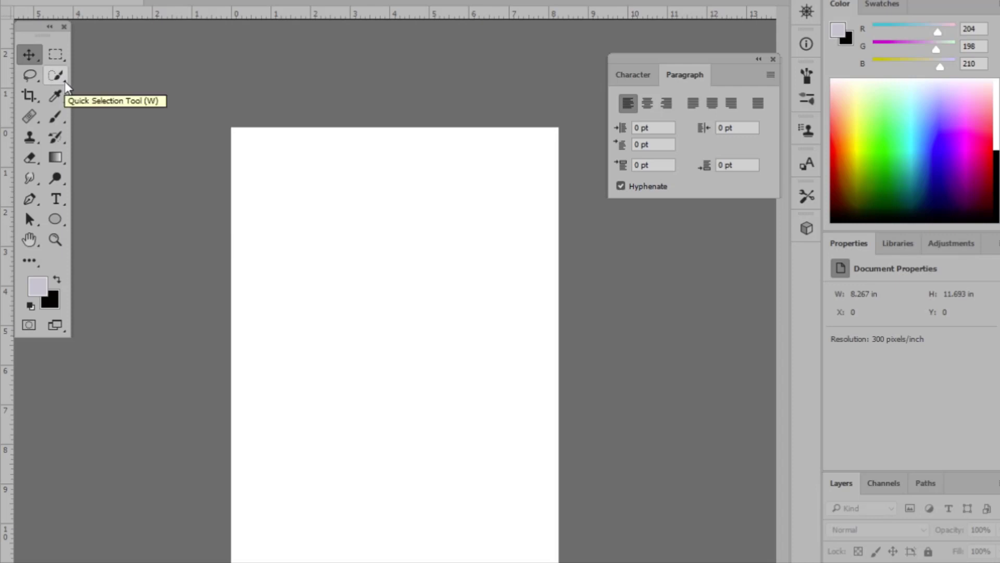
left_click(29, 201)
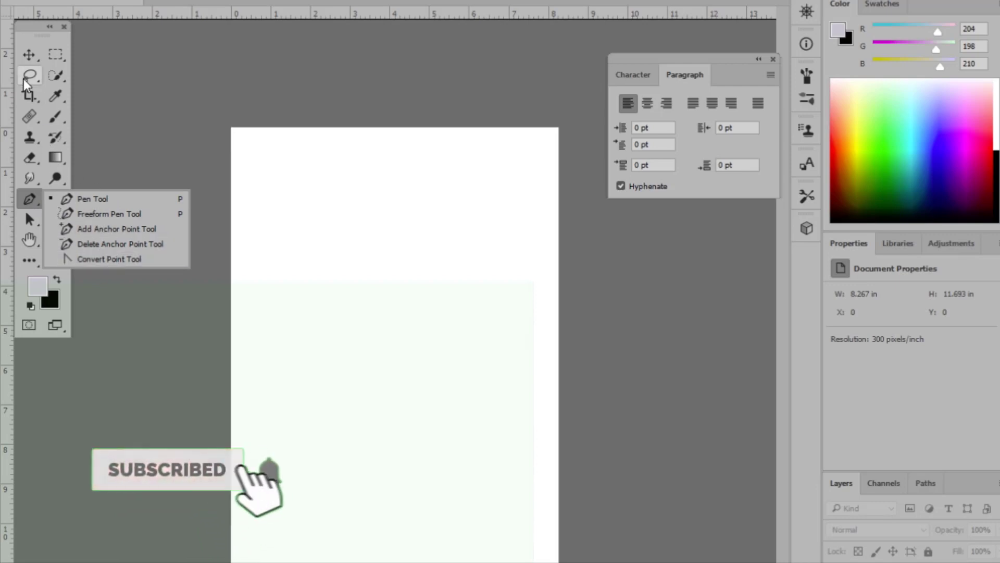
left_click(37, 58)
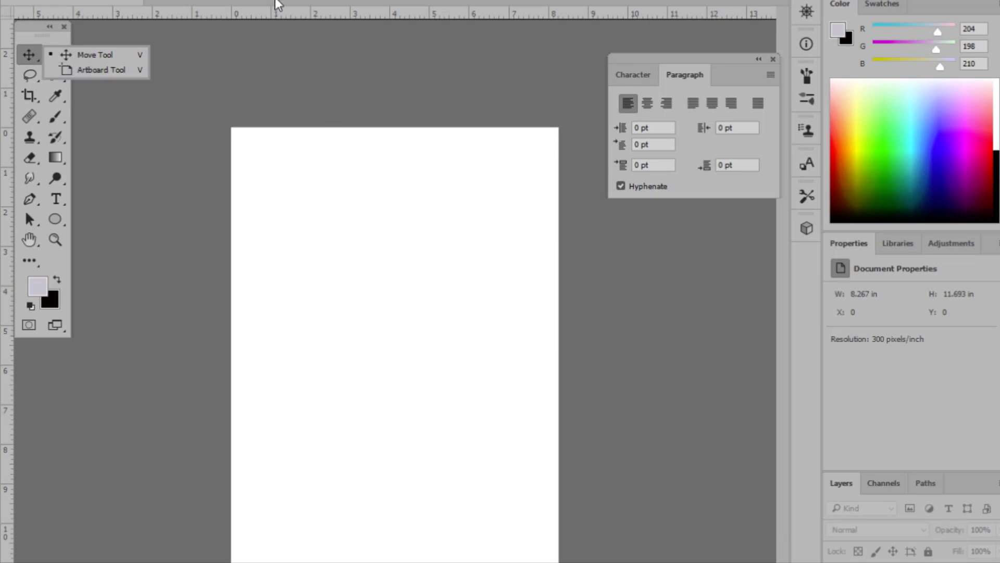
key("Escape")
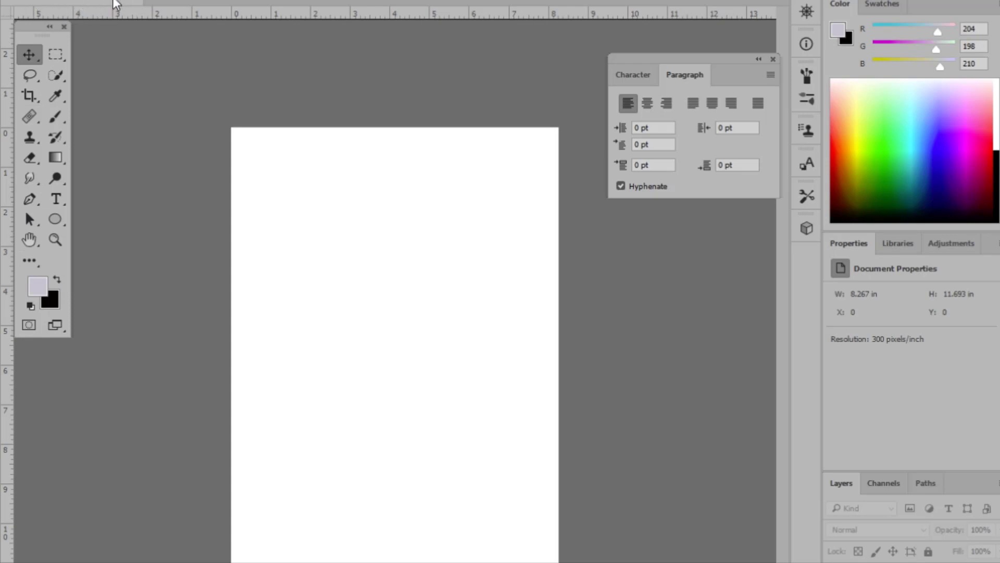
Open the photo named '1' as its own document
left_click(41, 0)
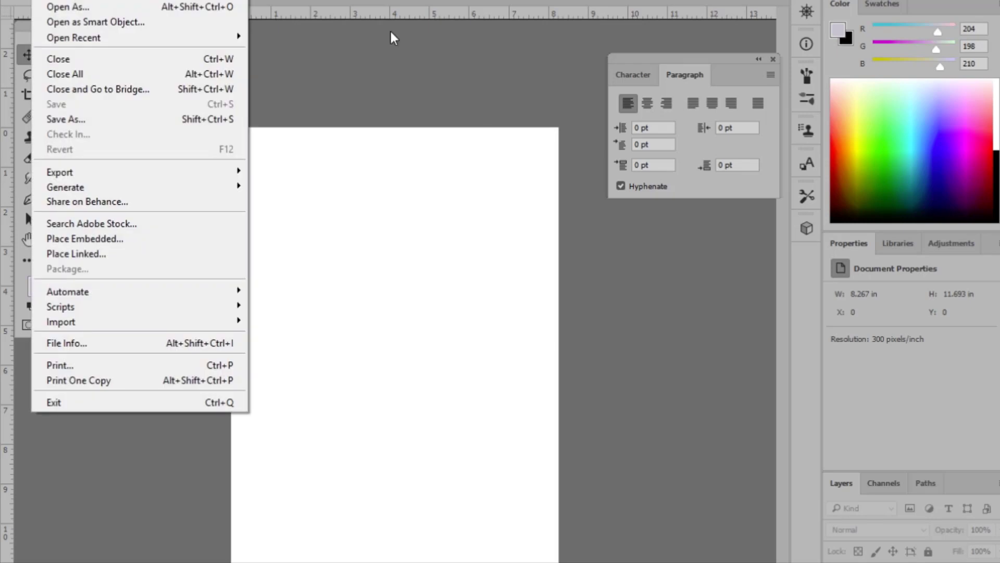
key("Escape")
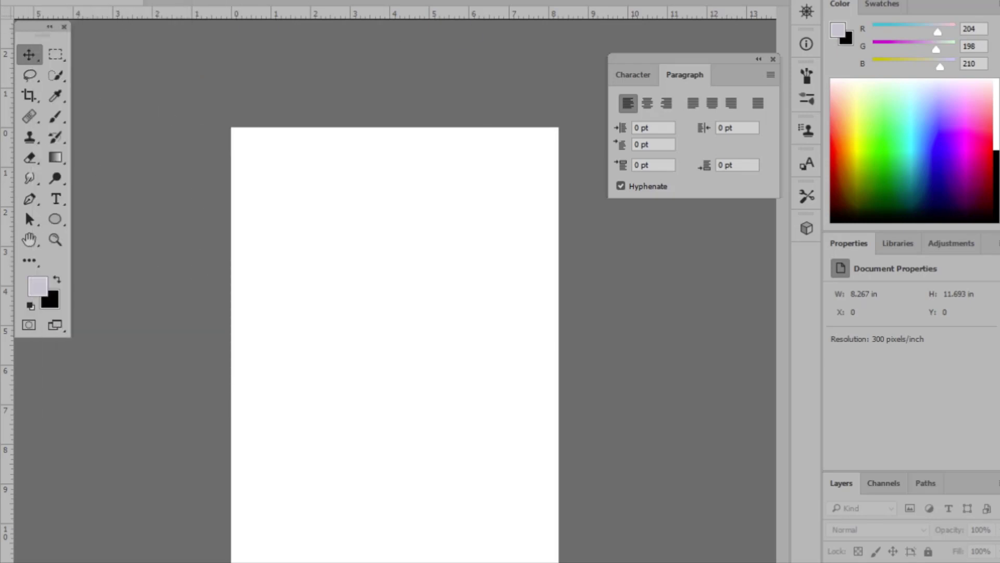
key("alt+f")
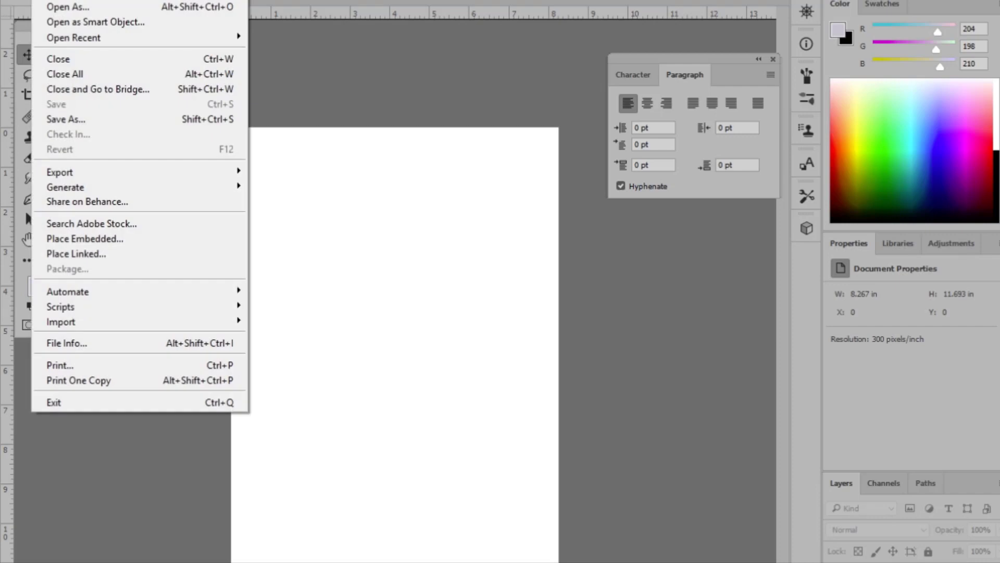
key("ctrl+o")
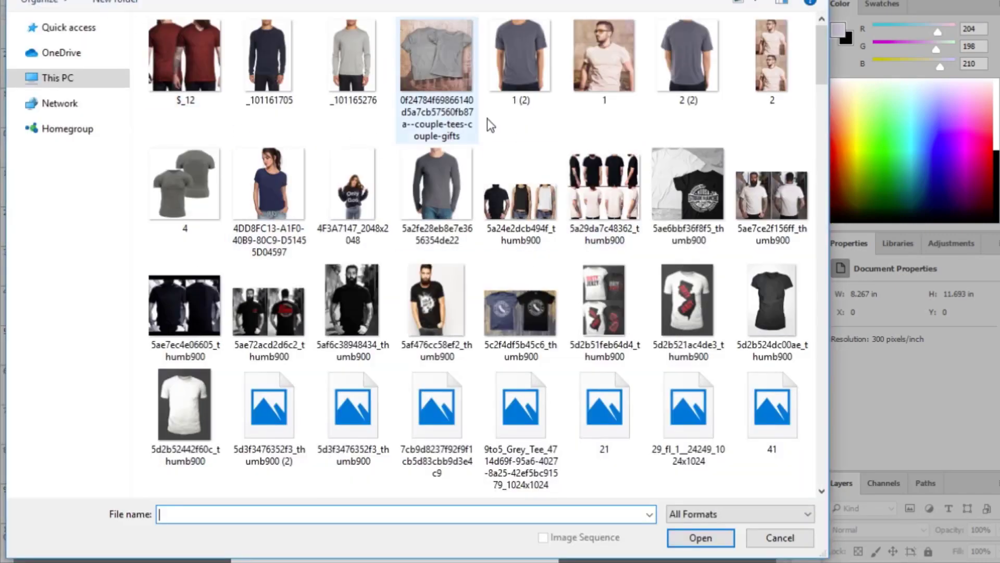
left_click(598, 66)
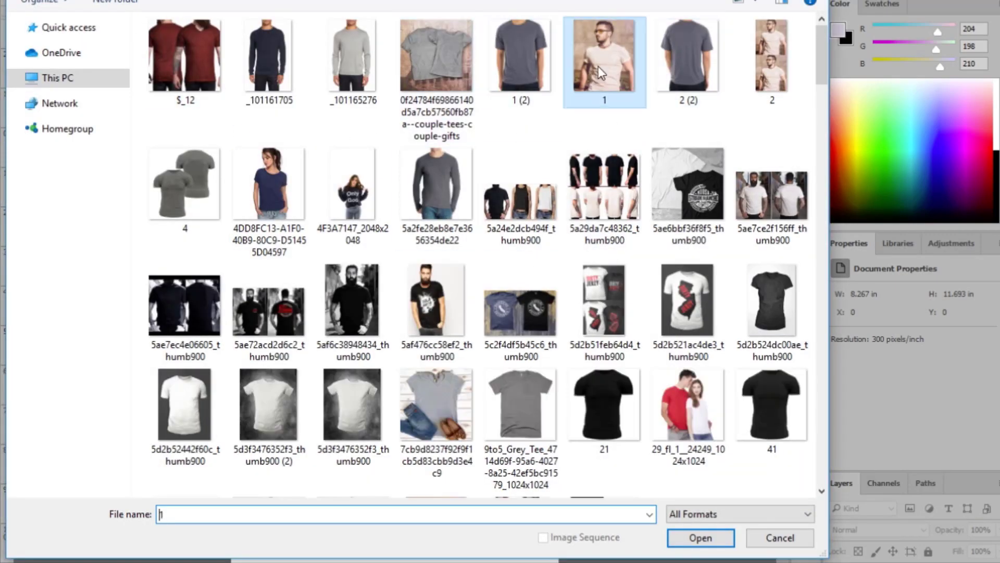
double_click(598, 67)
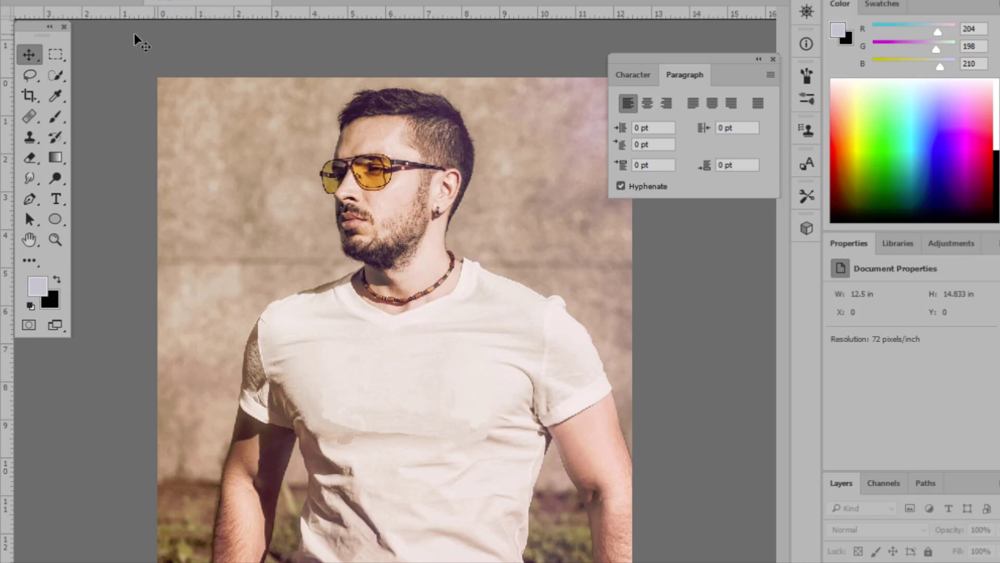
Return to the blank A4 page, zoom out, and start a second 2480 × 3508 px document
left_click(94, 2)
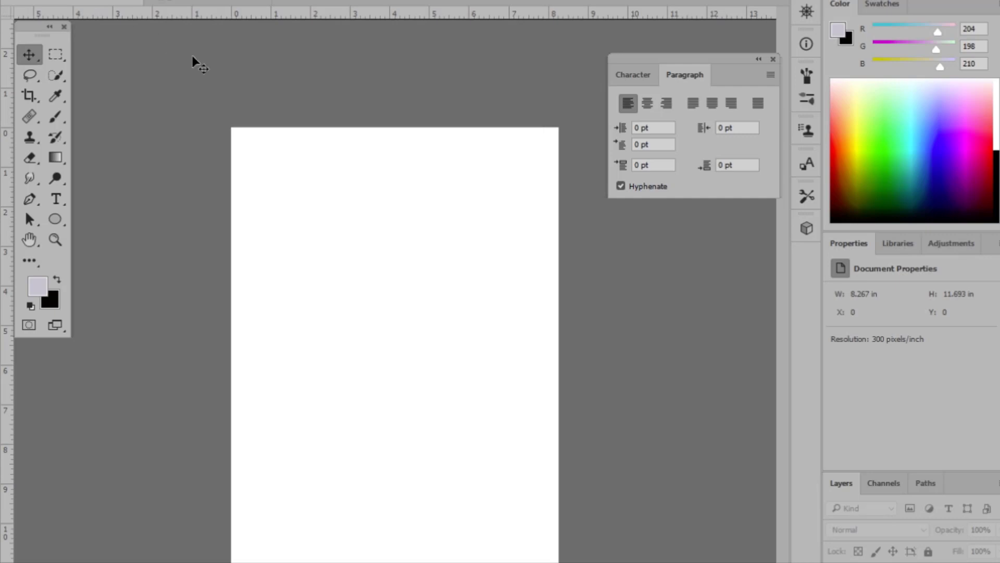
left_click(218, 2)
left_click(93, 2)
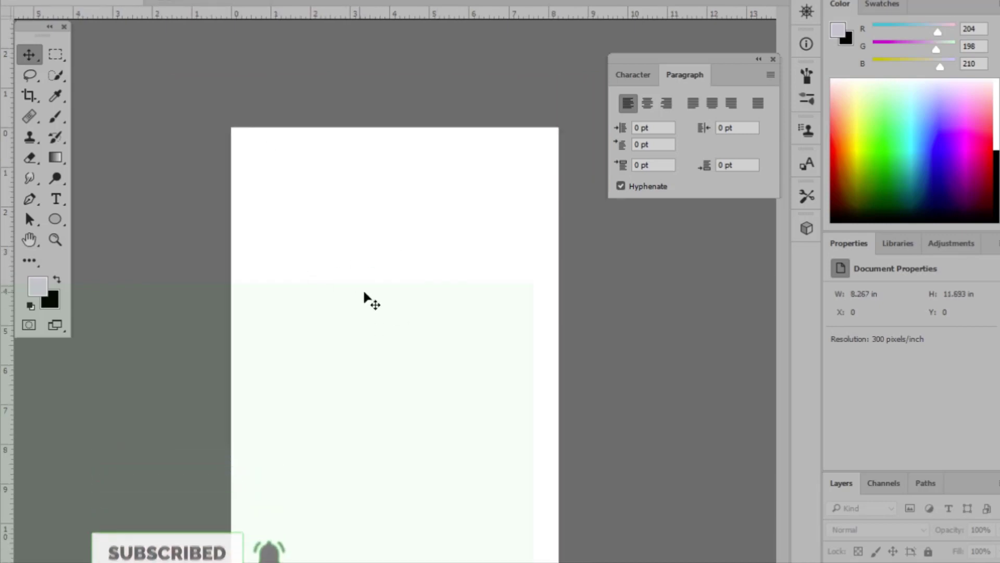
key("ctrl+minus")
key("ctrl+minus")
key("ctrl+minus")
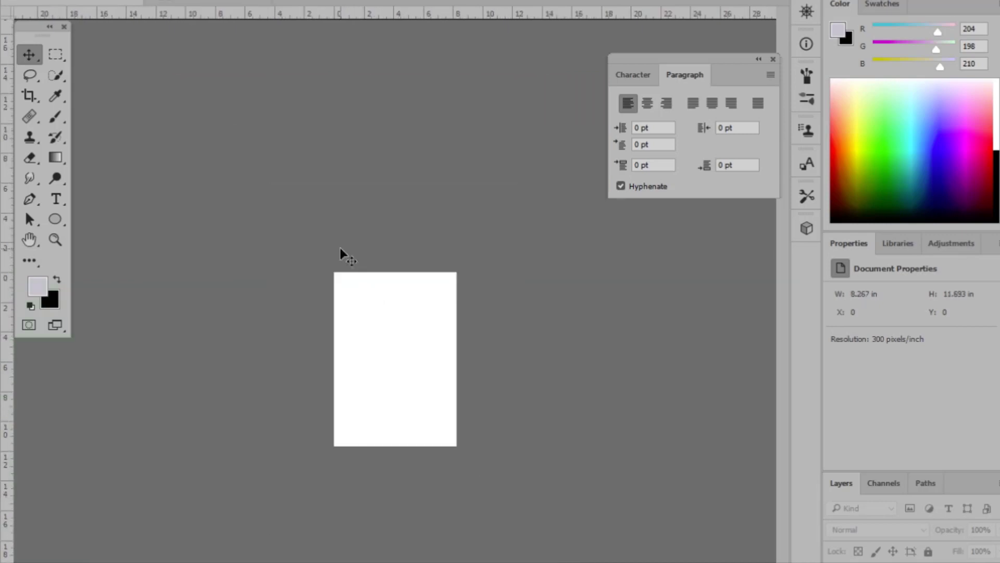
key("ctrl+n")
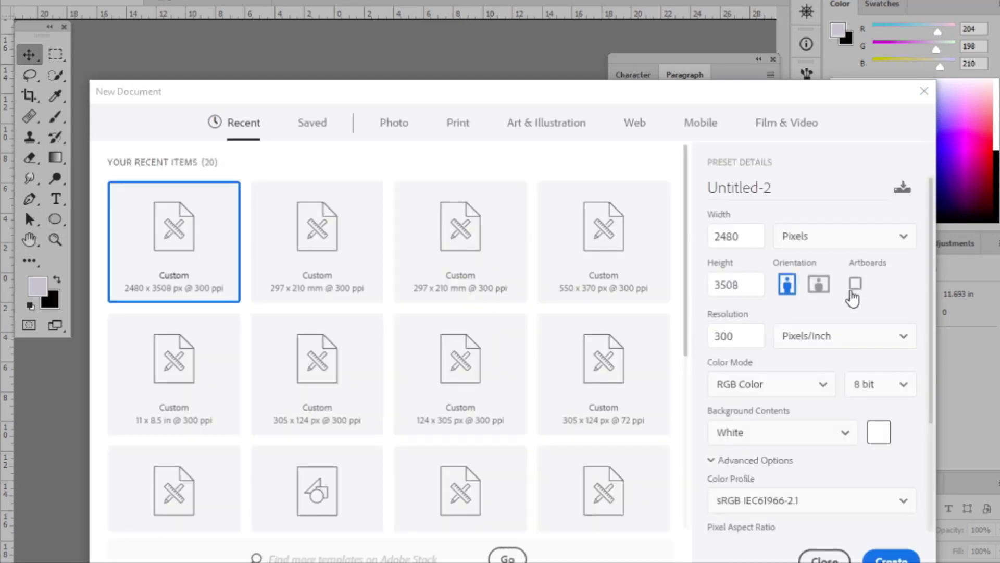
left_click(854, 290)
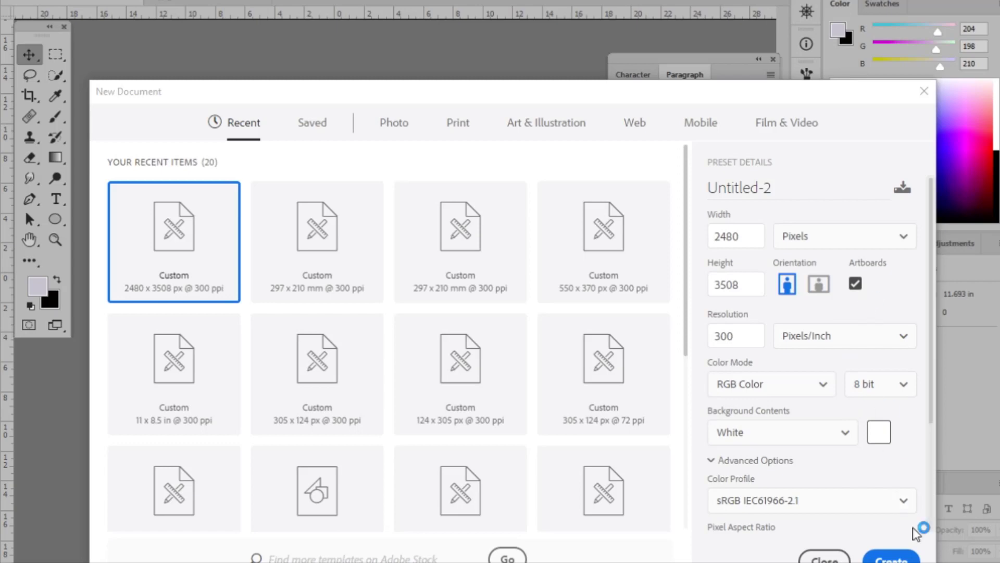
key("Return")
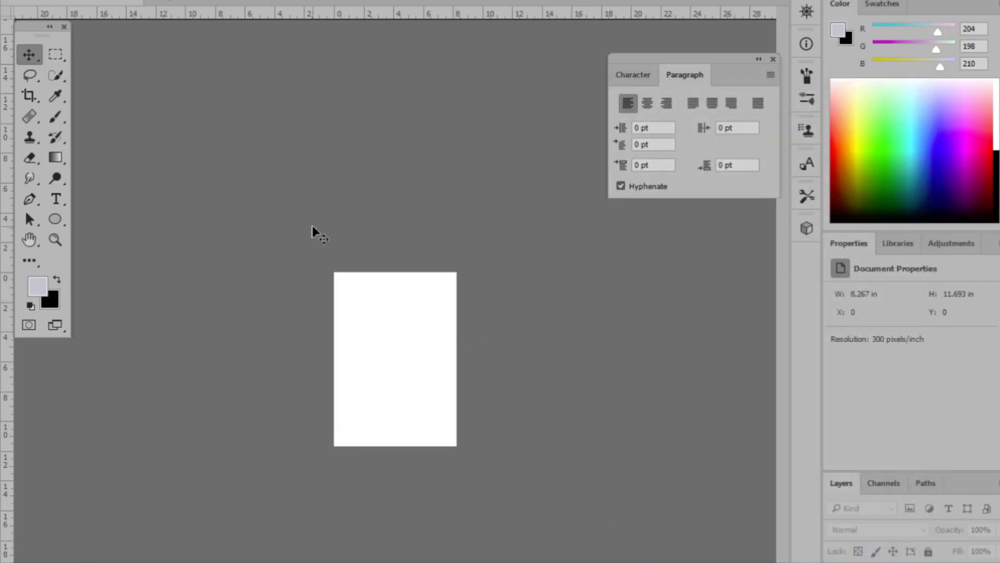
key("ctrl+plus")
key("ctrl+plus")
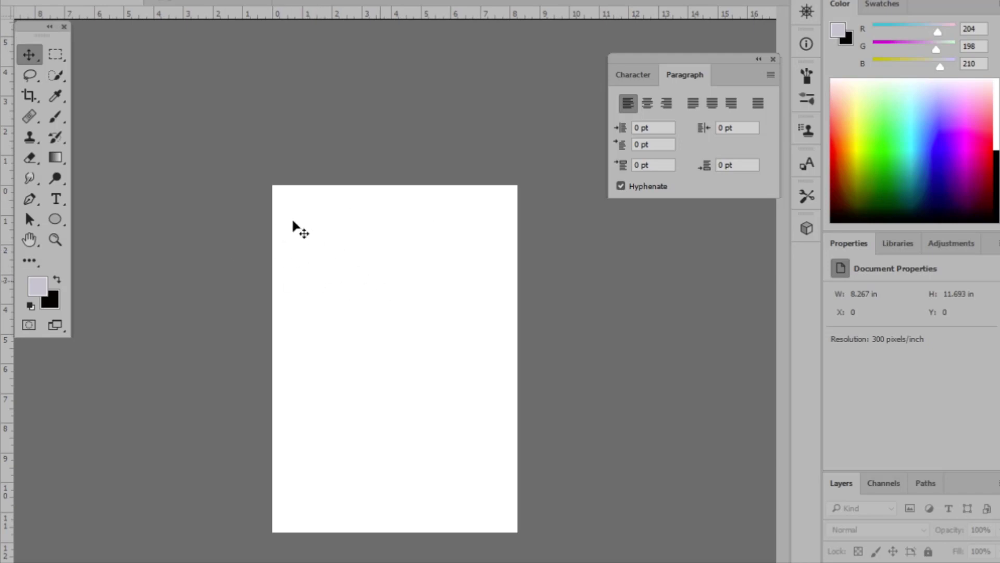
key("ctrl+plus")
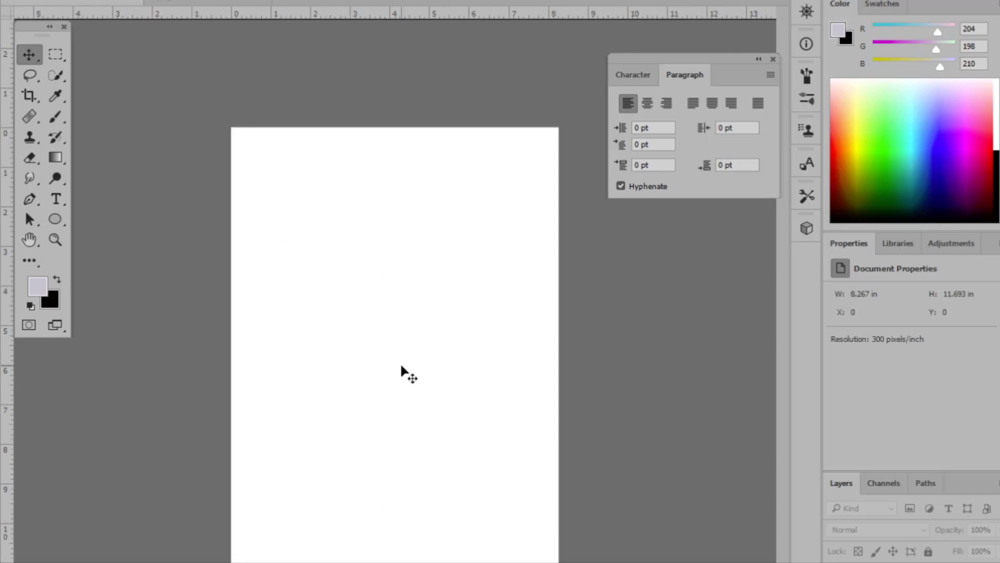
key("ctrl+minus")
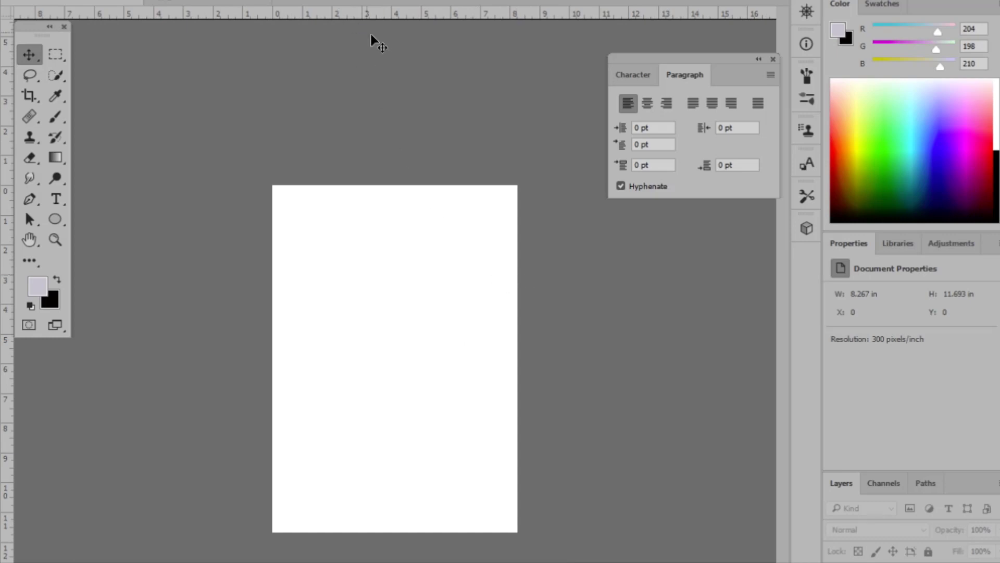
left_click(346, 1)
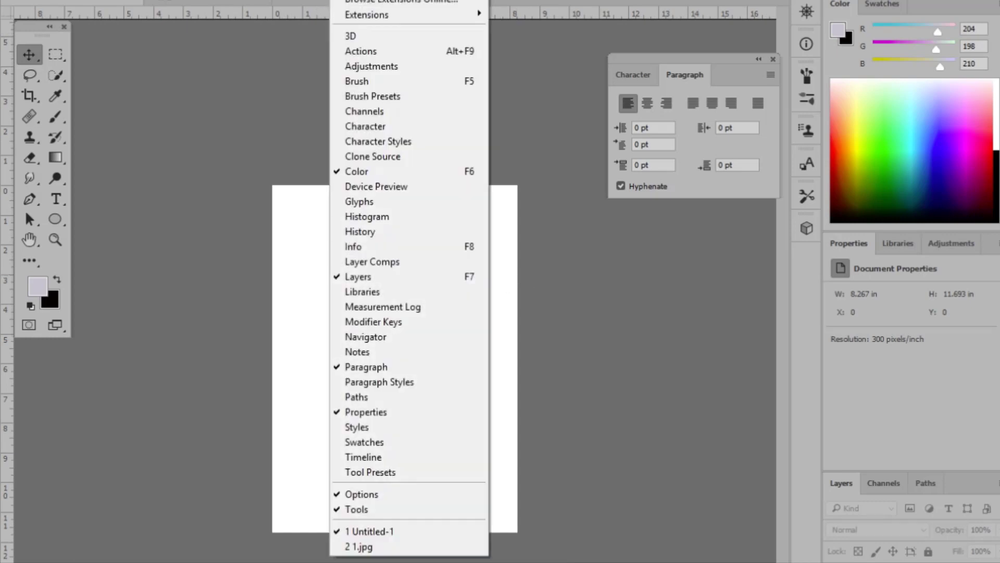
left_click(346, 1)
left_click(313, 1)
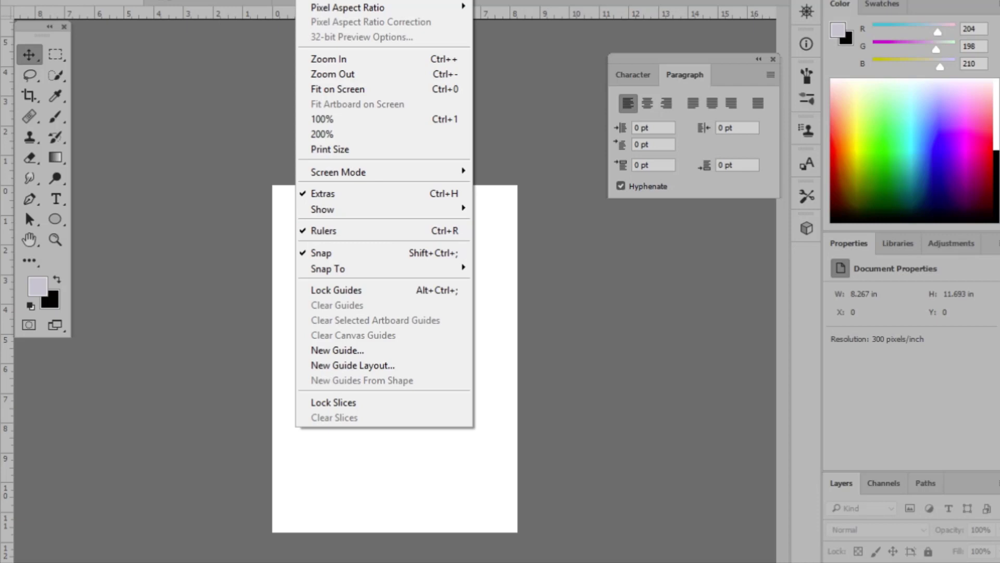
key("Escape")
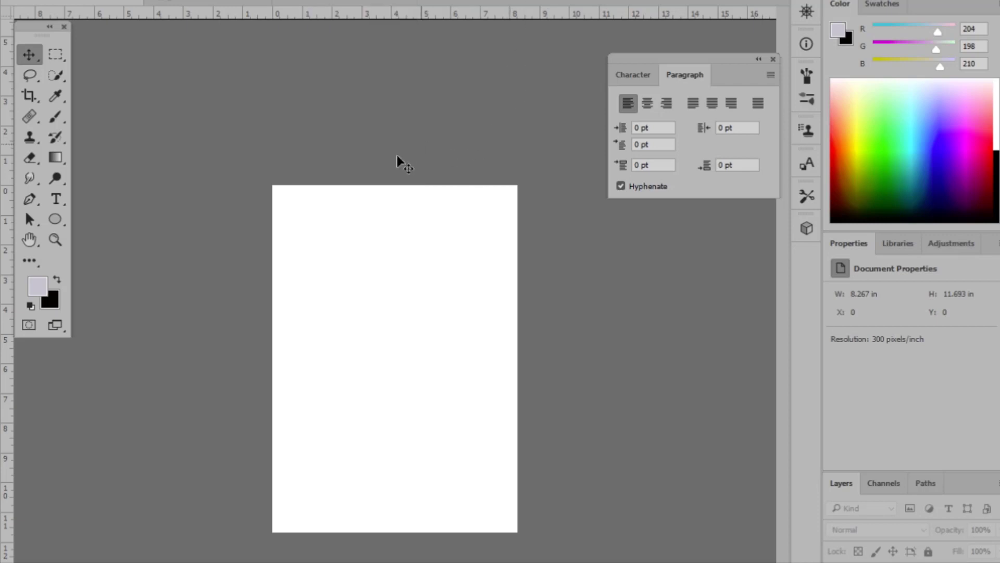
key("ctrl+plus")
key("ctrl+minus")
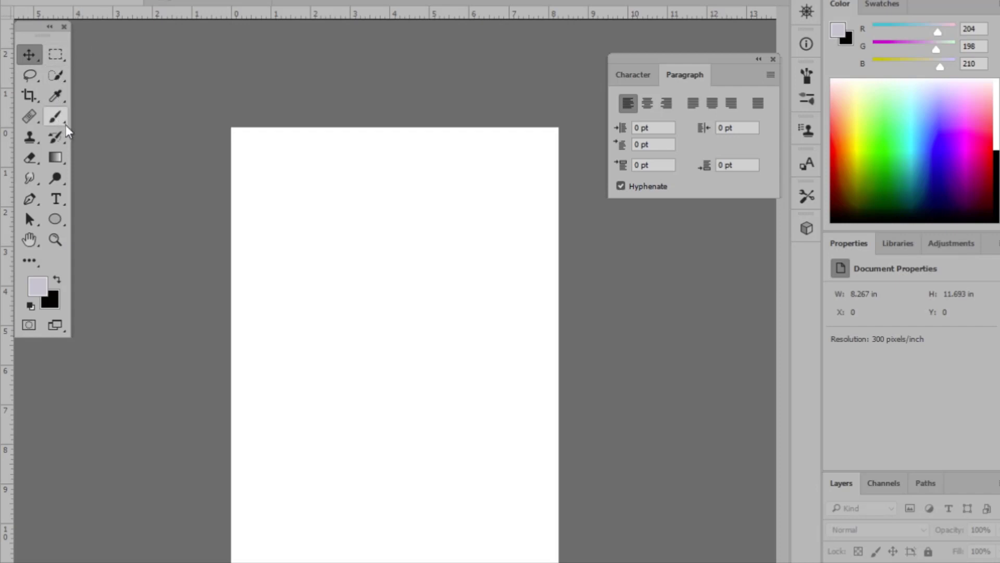
Select the Brush tool from the Tools panel
left_click(55, 116)
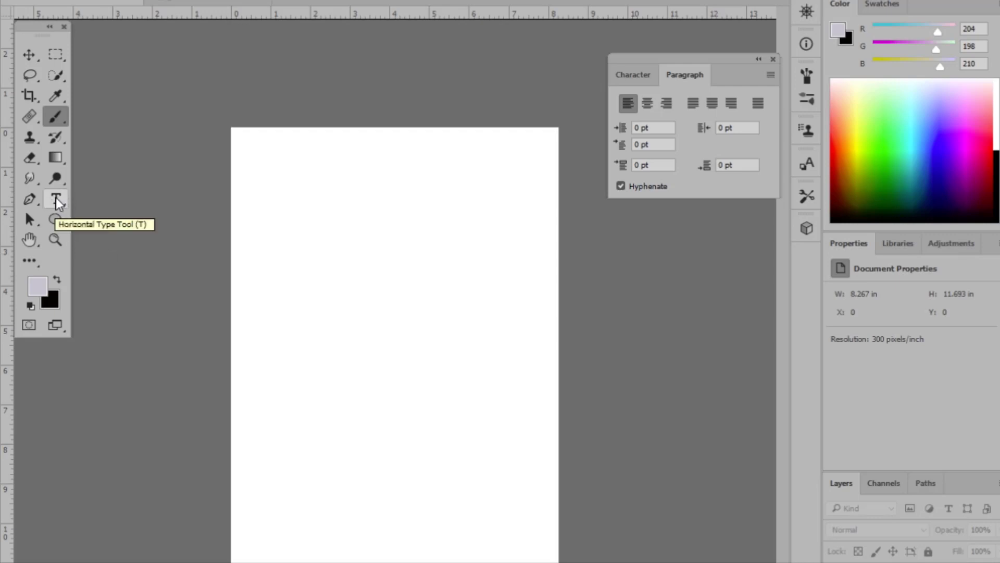
Select the Horizontal Type Tool from the Type tool flyout
left_click(55, 198)
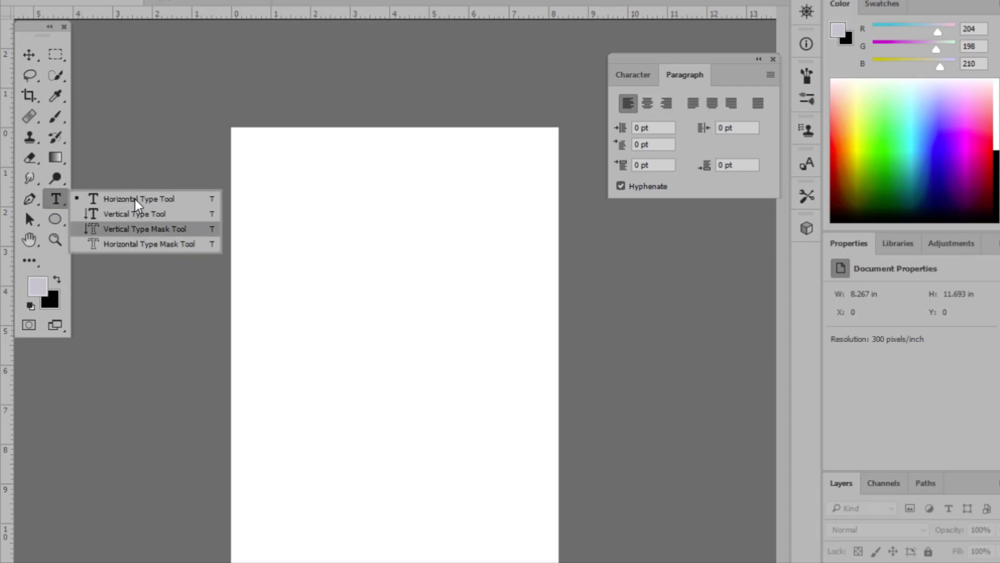
left_click(33, 32)
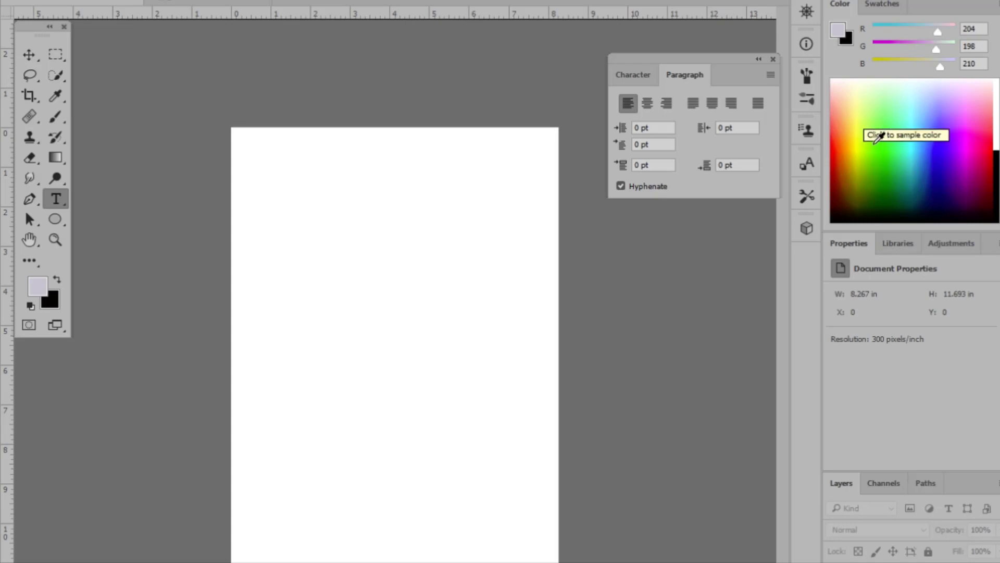
Try yellow, green and light blue in the Color panel, settling on orange (255, 142, 69)
left_click(857, 110)
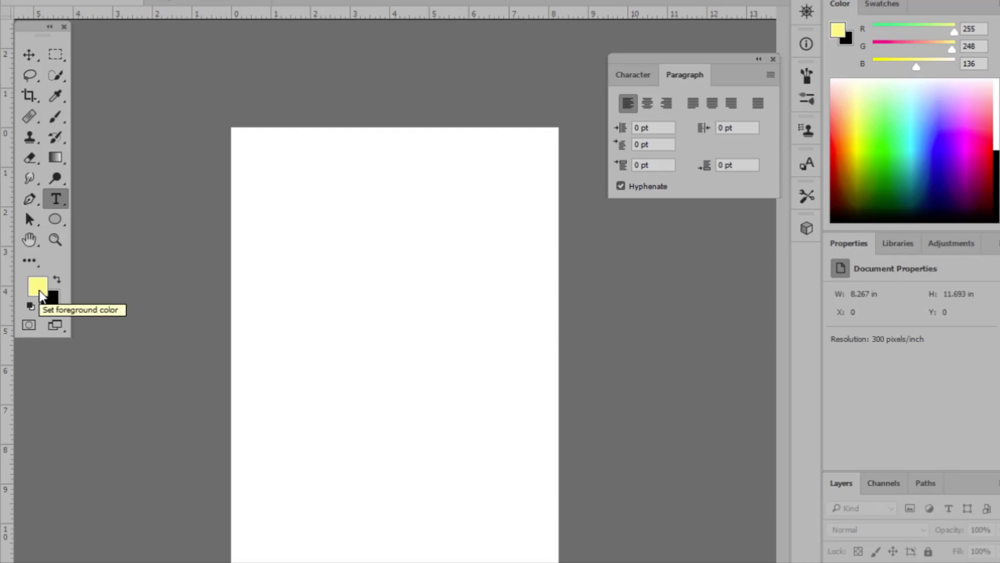
left_click(890, 137)
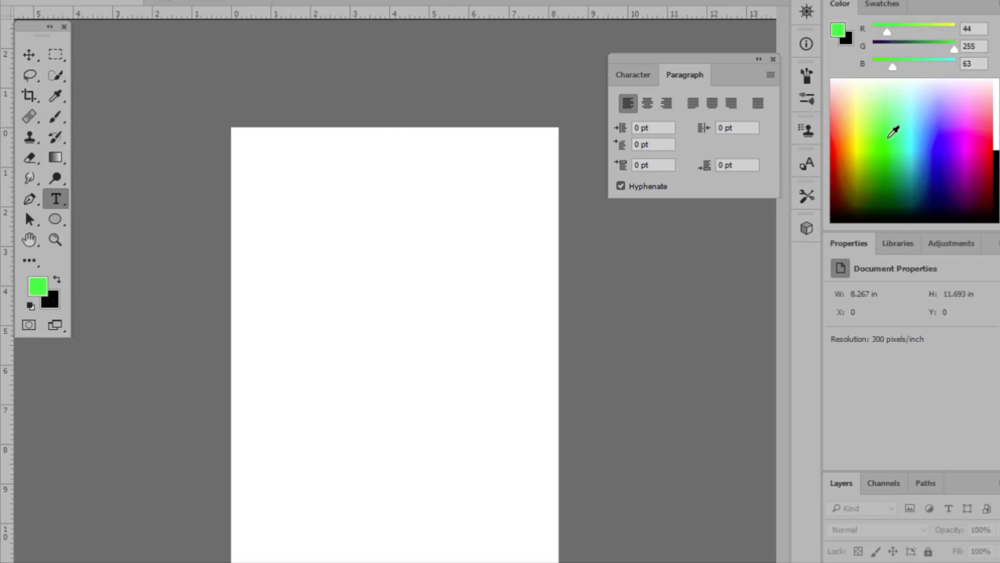
left_click(929, 121)
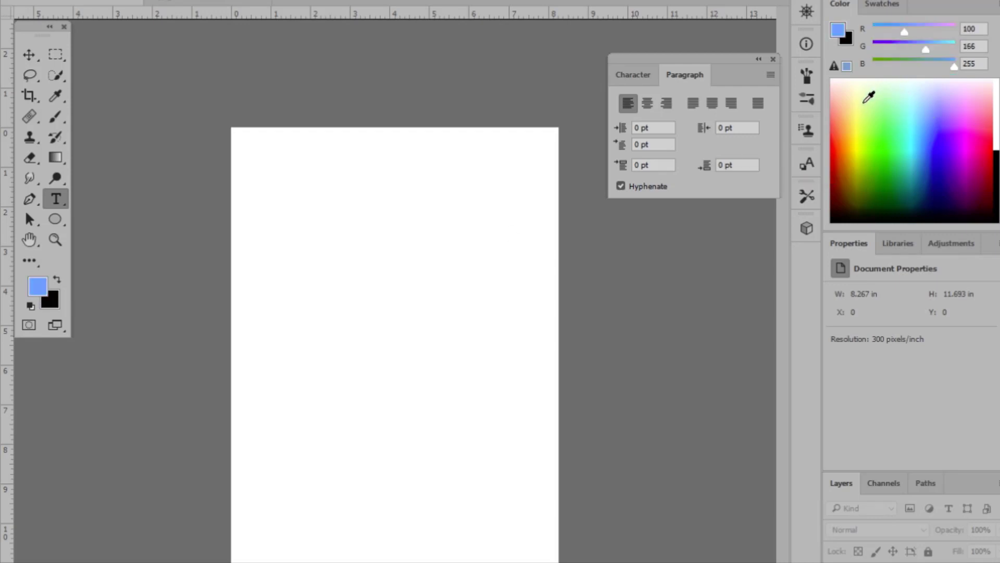
left_click(842, 130)
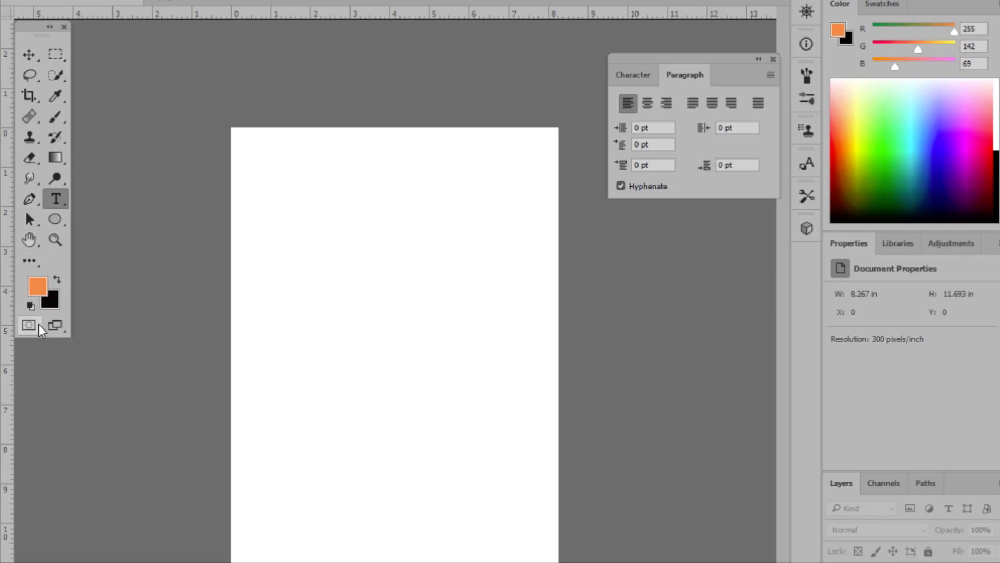
Set the background colour to bright cyan #1ad1f2 (R26 G209 B242)
left_click(52, 301)
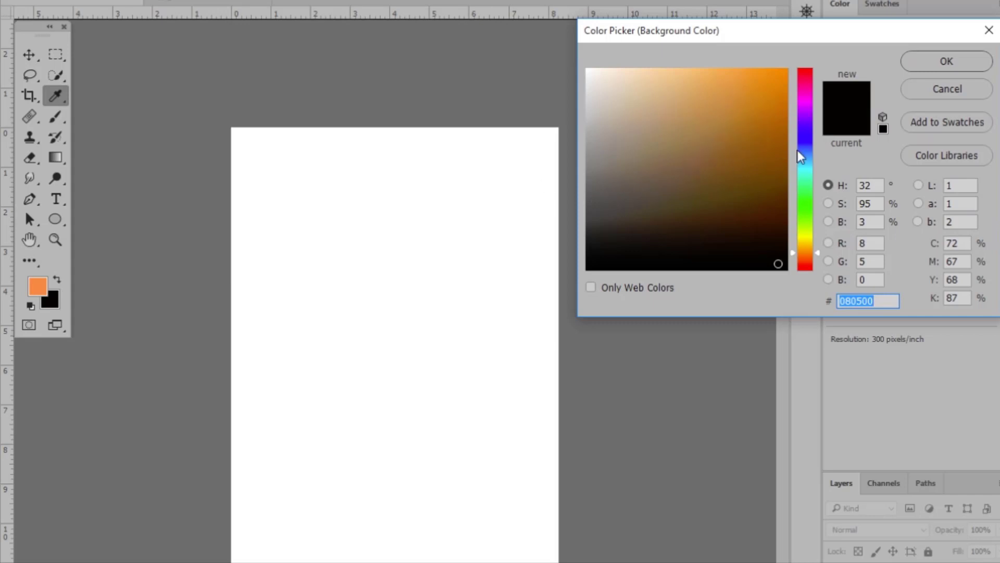
left_click(805, 164)
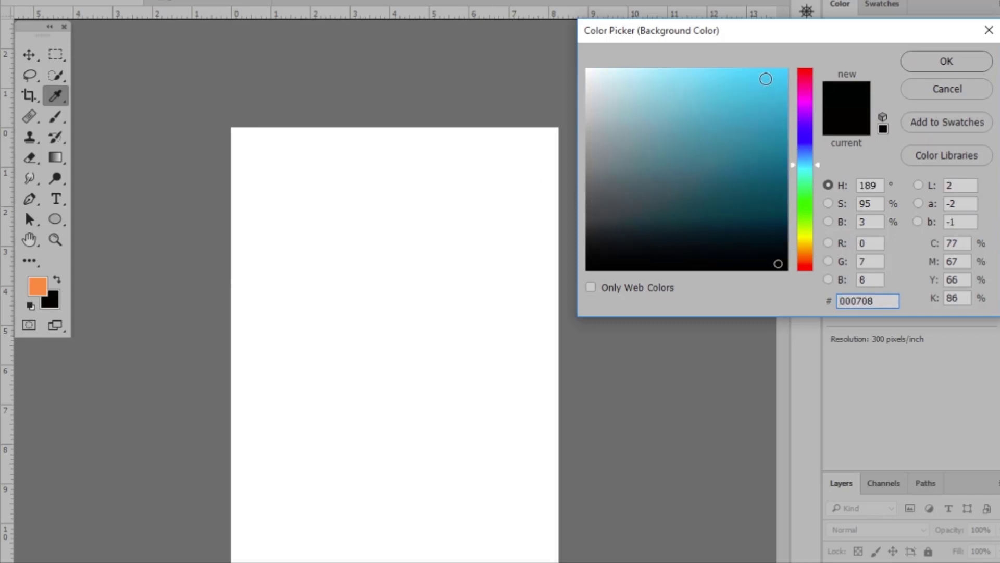
left_click(766, 79)
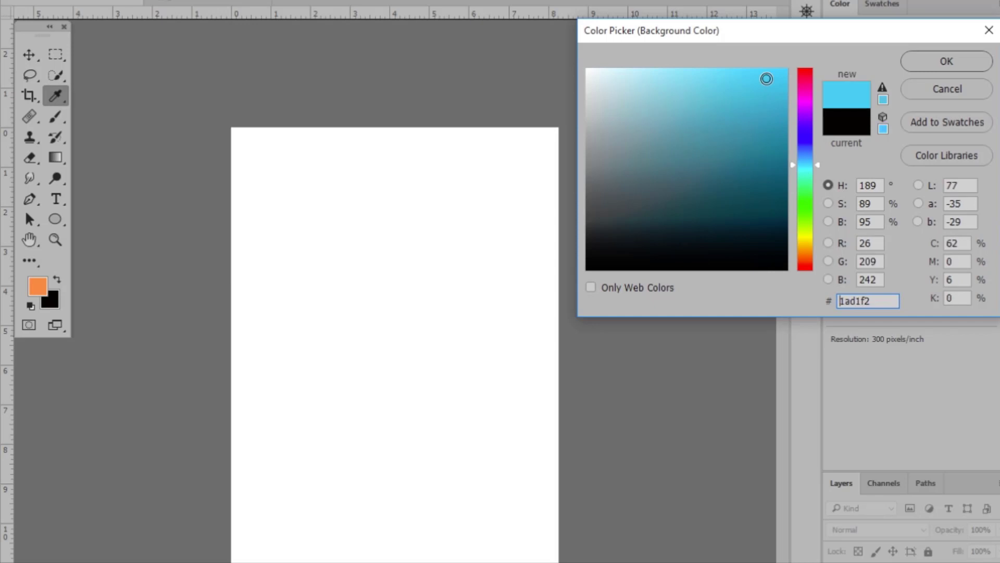
left_click(947, 60)
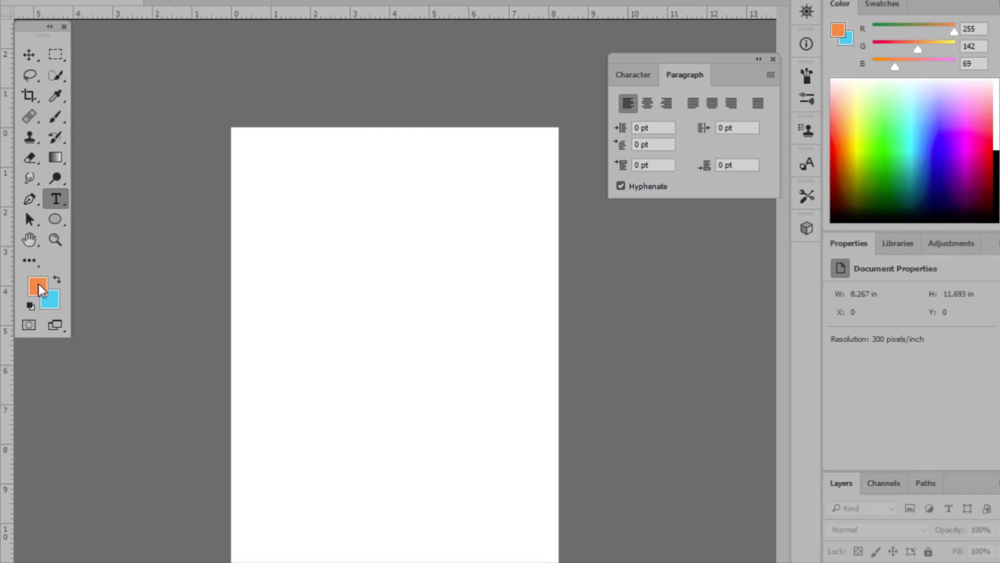
In the foreground Color Picker, try deeper oranges, then shift the hue to deep blue #2139d0
left_click(41, 284)
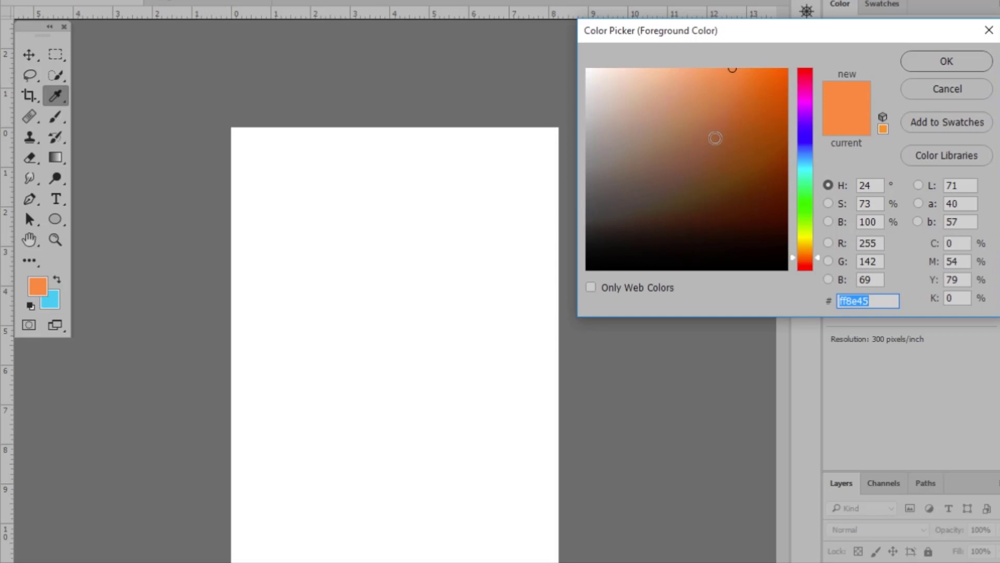
left_click_drag(781, 31, 746, 83)
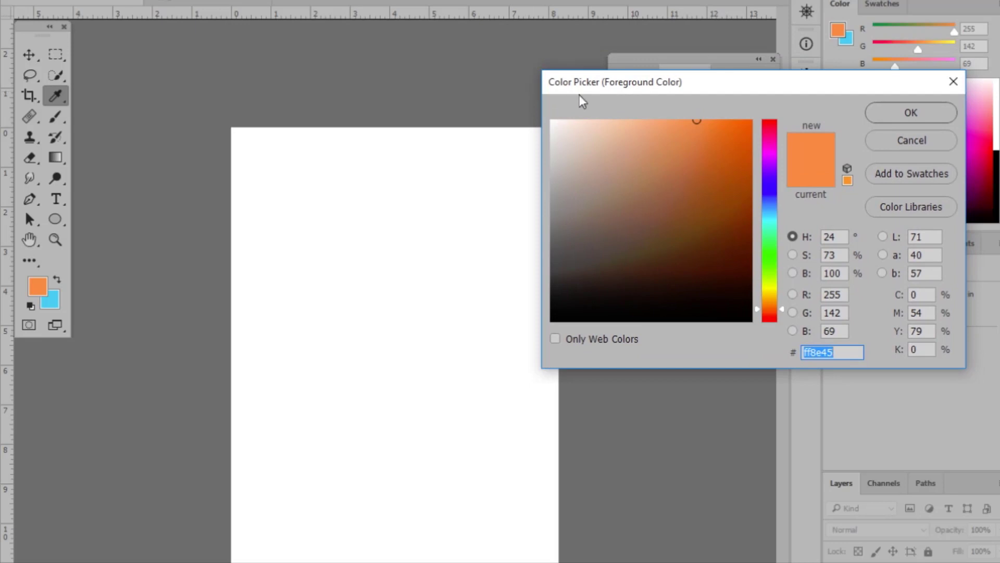
left_click(675, 134)
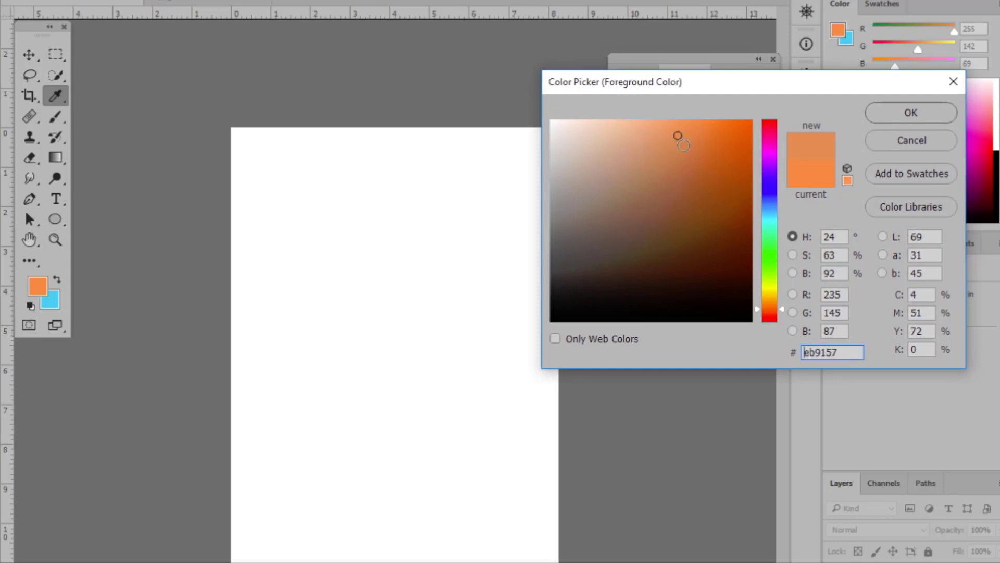
left_click(720, 129)
left_click(720, 157)
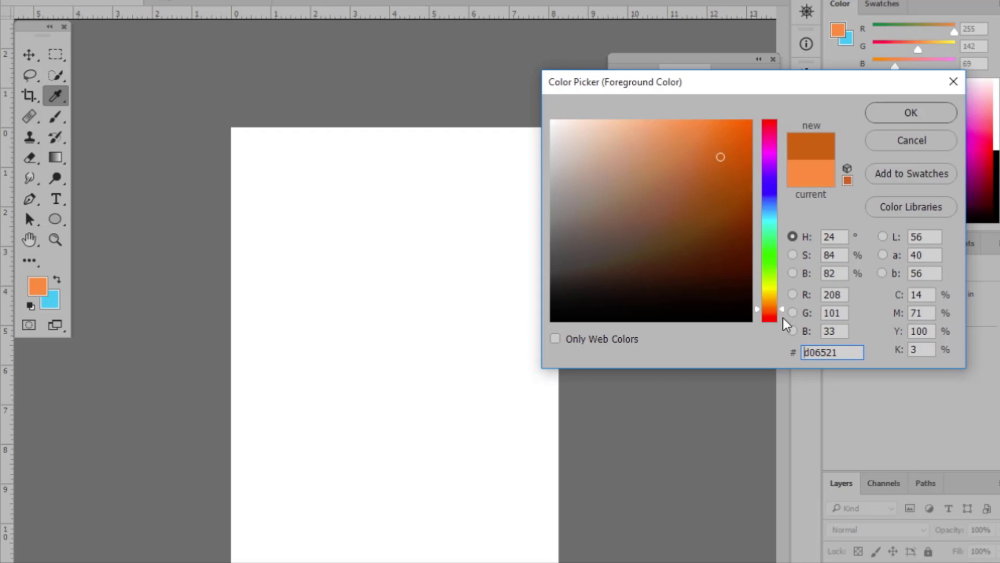
mouse_move(781, 303)
left_mouse_down()
mouse_move(783, 120)
mouse_move(787, 193)
left_mouse_up()
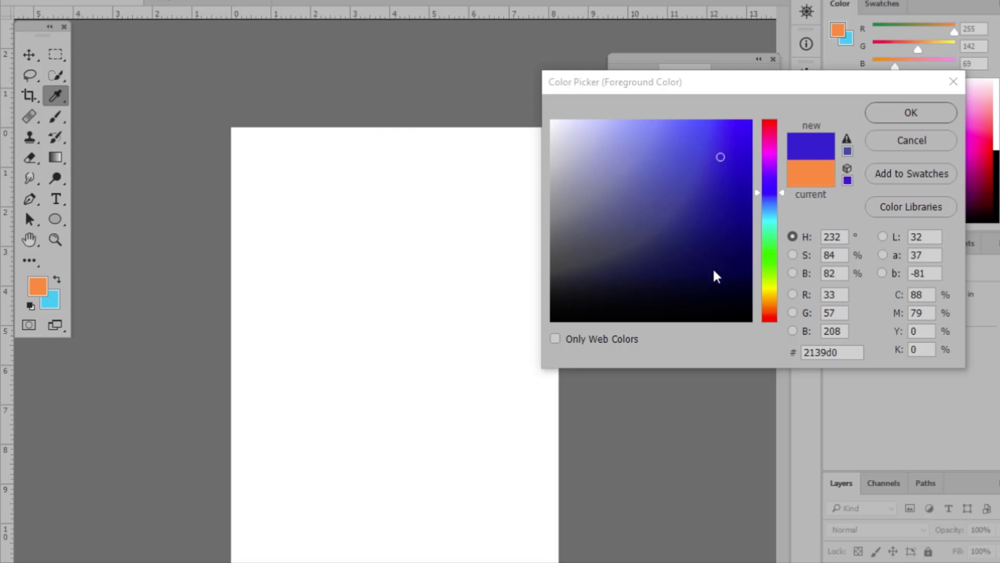
Replace the blue in the foreground Color Picker with bright yellow #f3da31
left_click(695, 179)
left_click(704, 150)
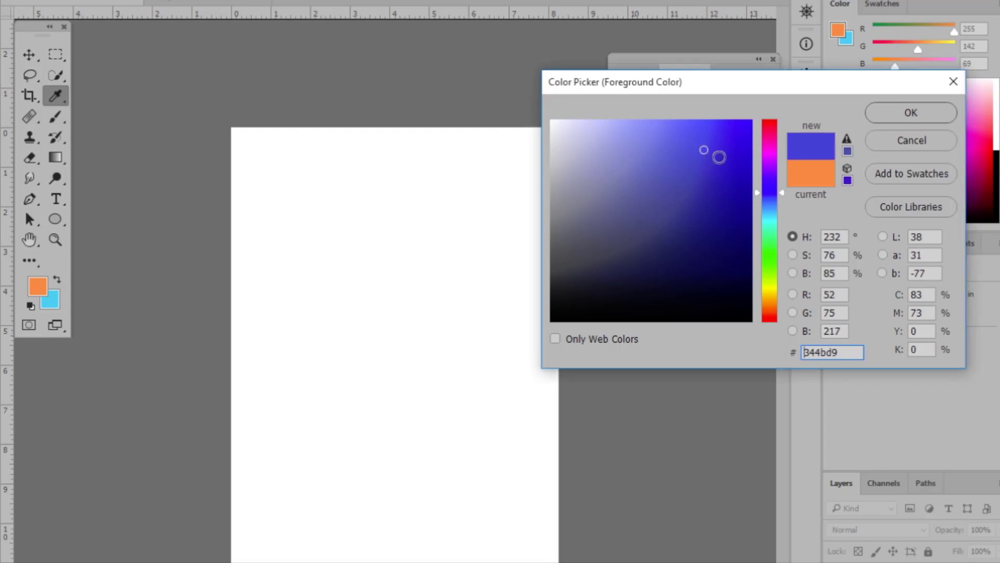
left_click(720, 156)
left_click(671, 149)
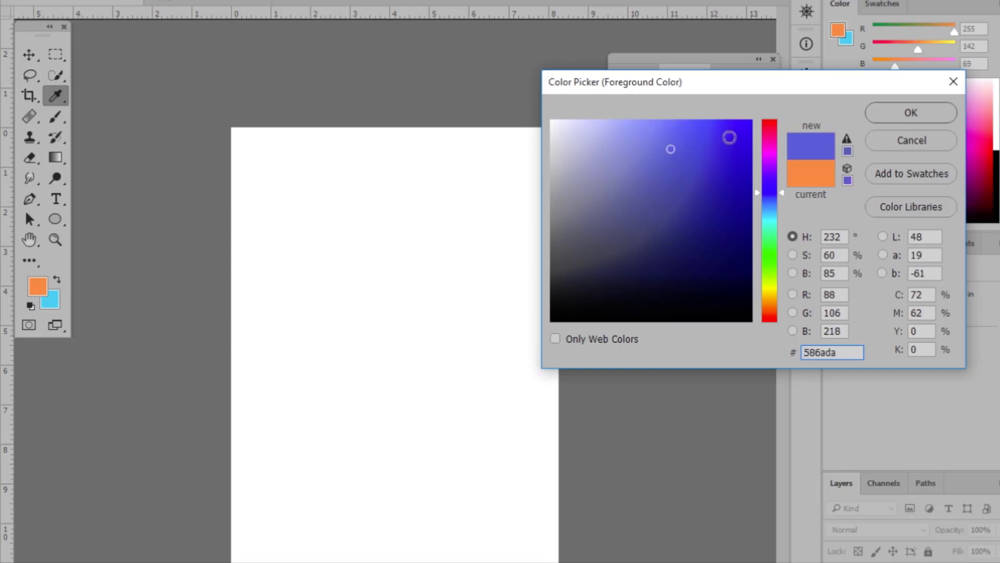
left_click(730, 137)
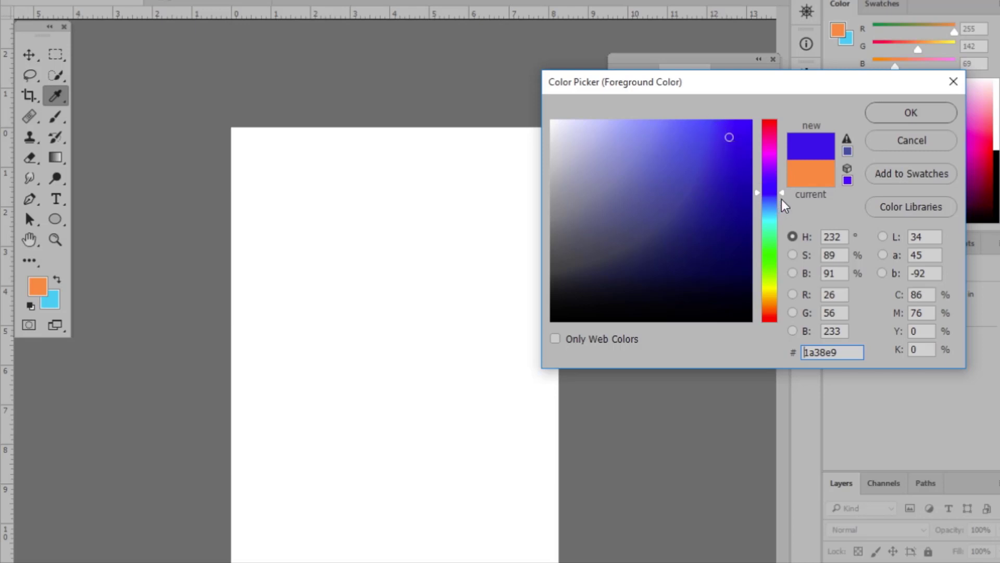
left_click_drag(780, 193, 769, 294)
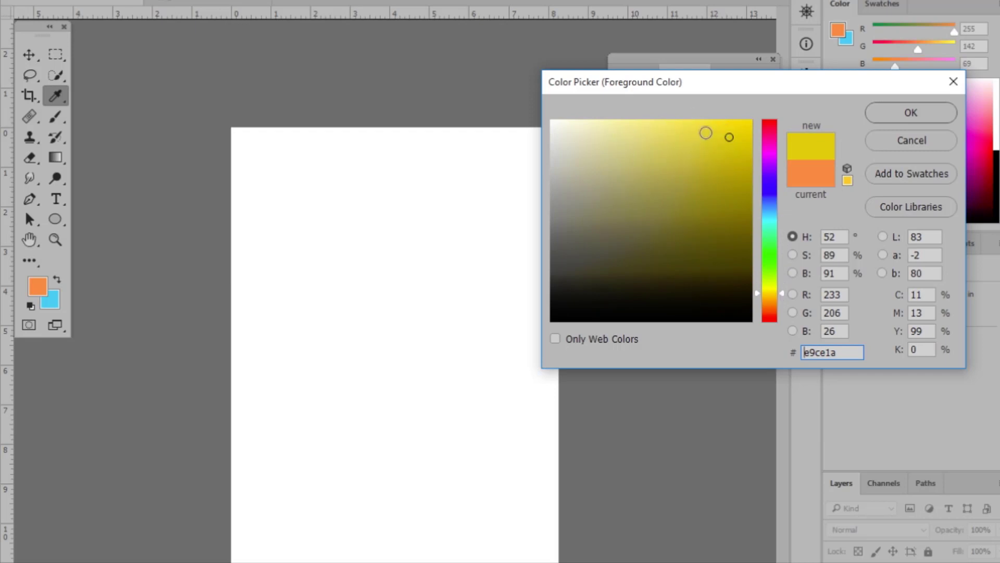
left_click(706, 131)
left_click(712, 130)
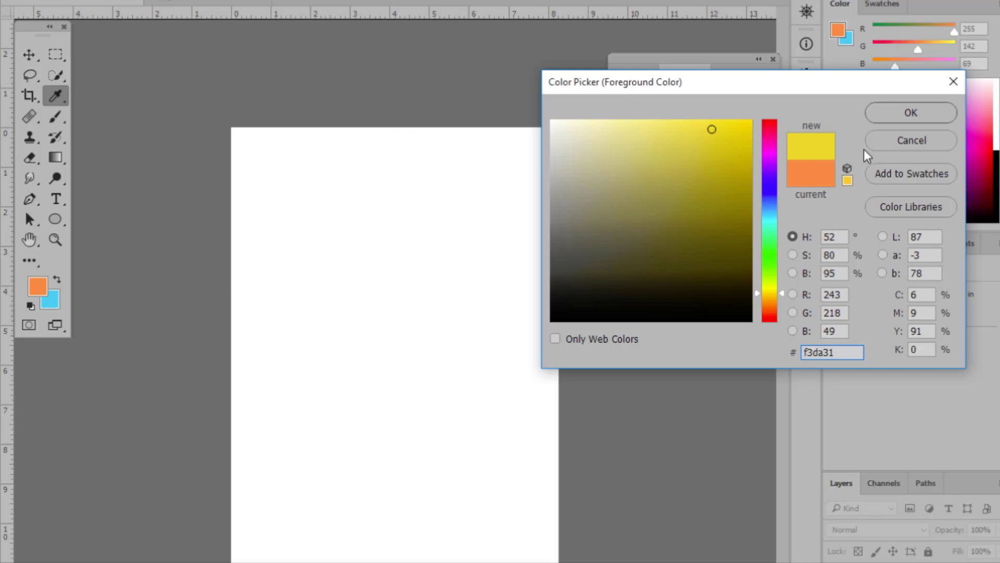
Confirm yellow (243, 218, 49), then swap colours until yellow is foreground over light blue
left_click(923, 103)
key("t")
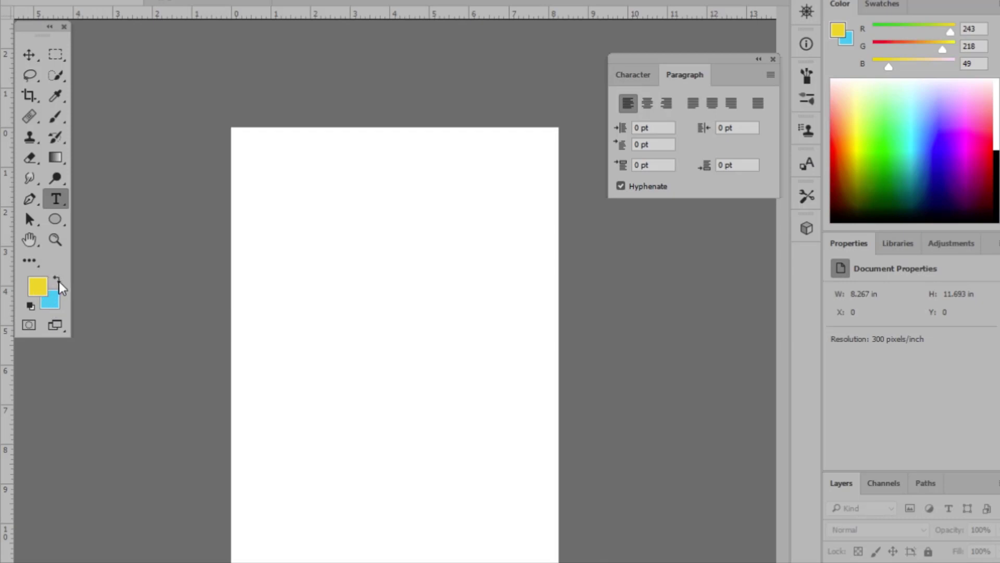
left_click(57, 281)
left_click(59, 279)
left_click(58, 279)
left_click(58, 279)
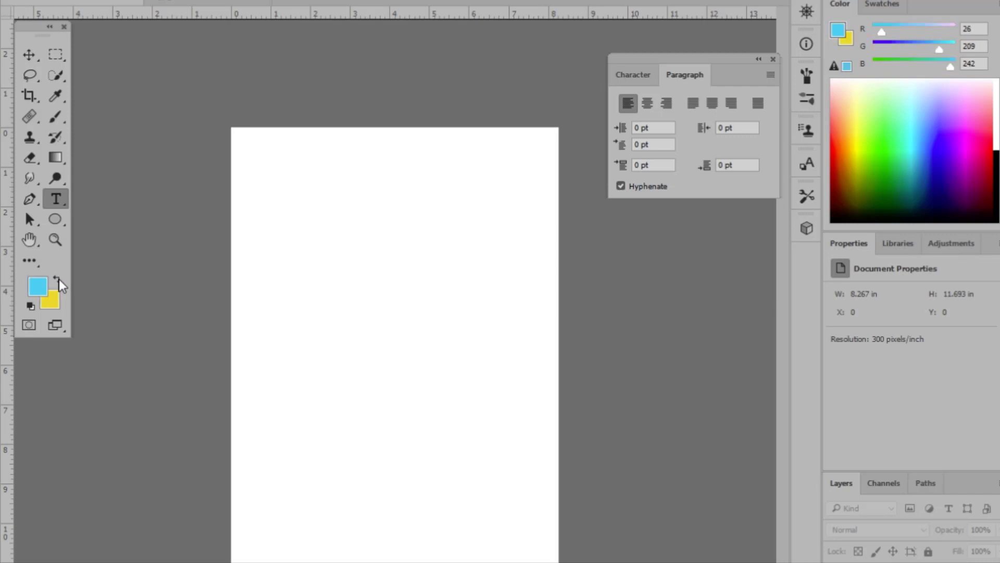
left_click(58, 279)
left_click(59, 279)
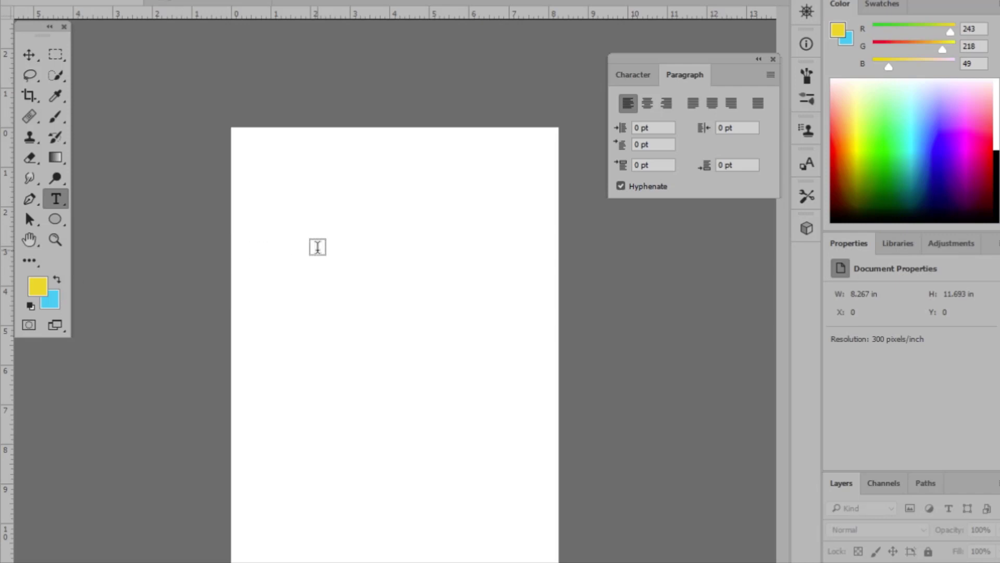
Switch to the Move tool, then zoom in and back out to the whole page
left_click(29, 55)
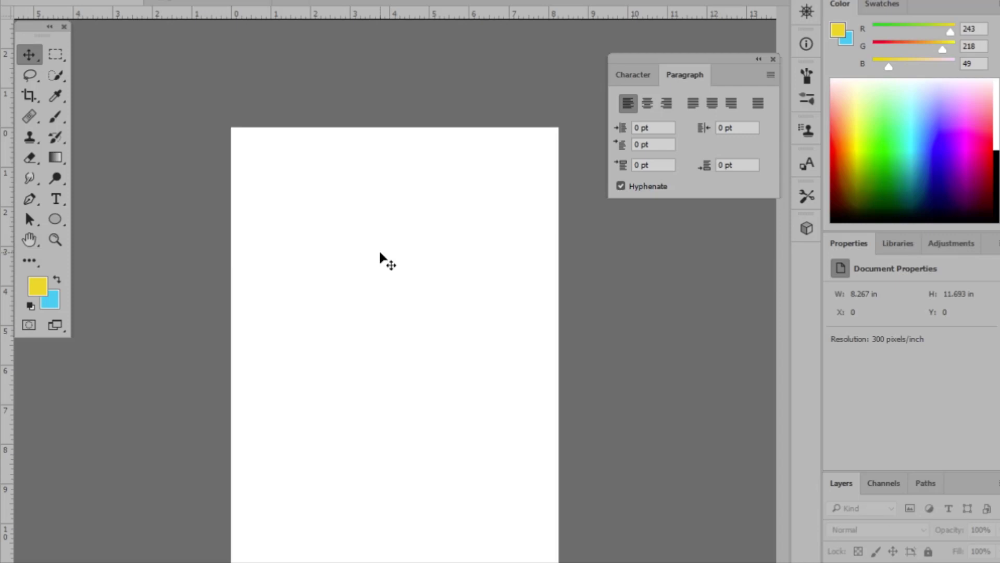
key("ctrl+plus")
key("ctrl+minus")
Show the Brush settings panel from the Window menu
left_click(345, 1)
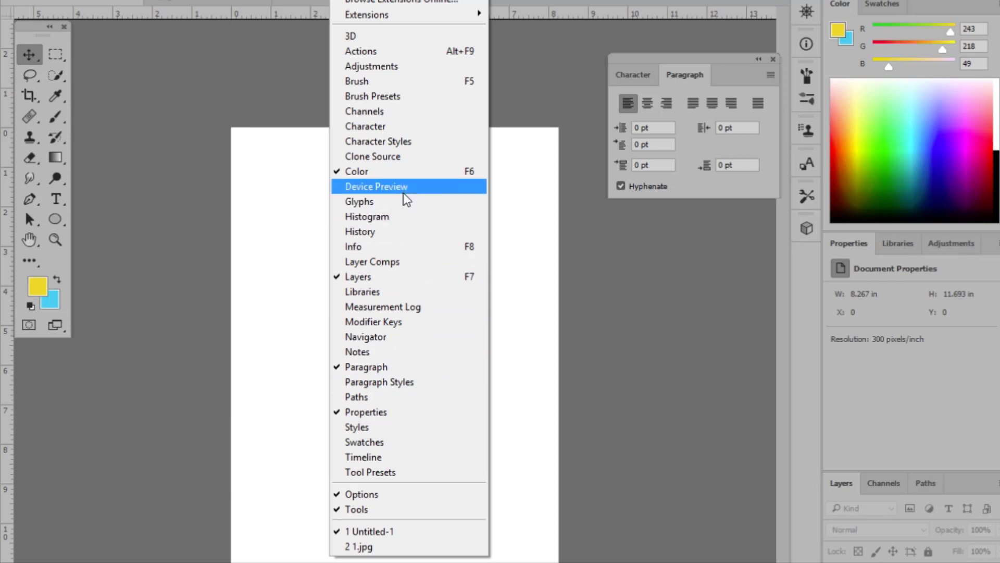
left_click(374, 82)
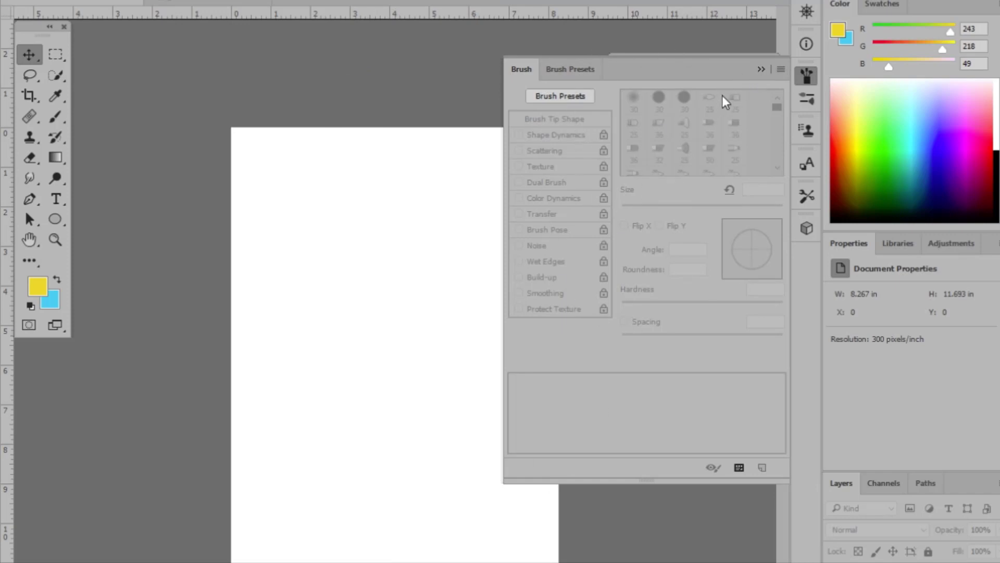
Collapse the Brush settings panel and zoom in on the page
left_click(764, 68)
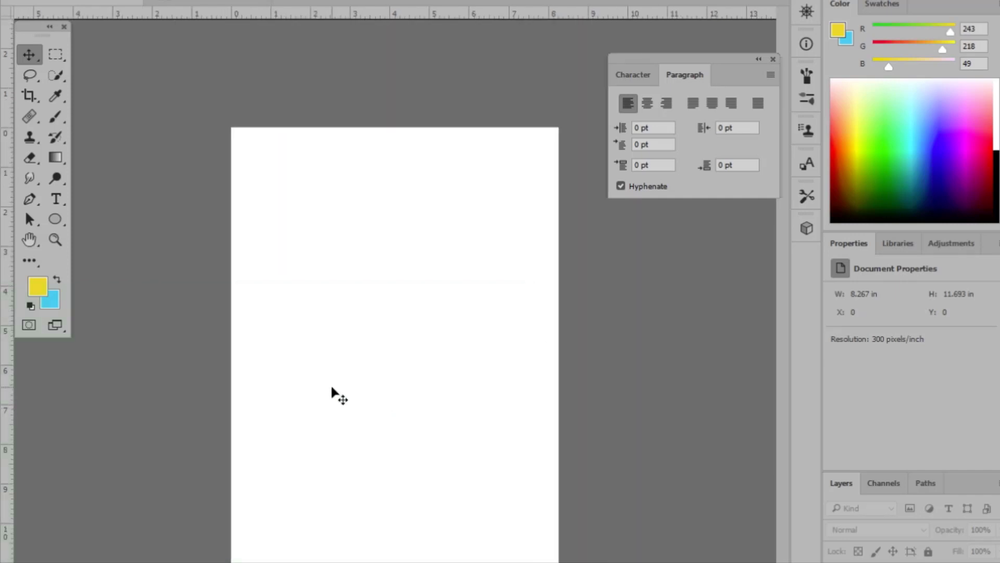
key("ctrl+plus")
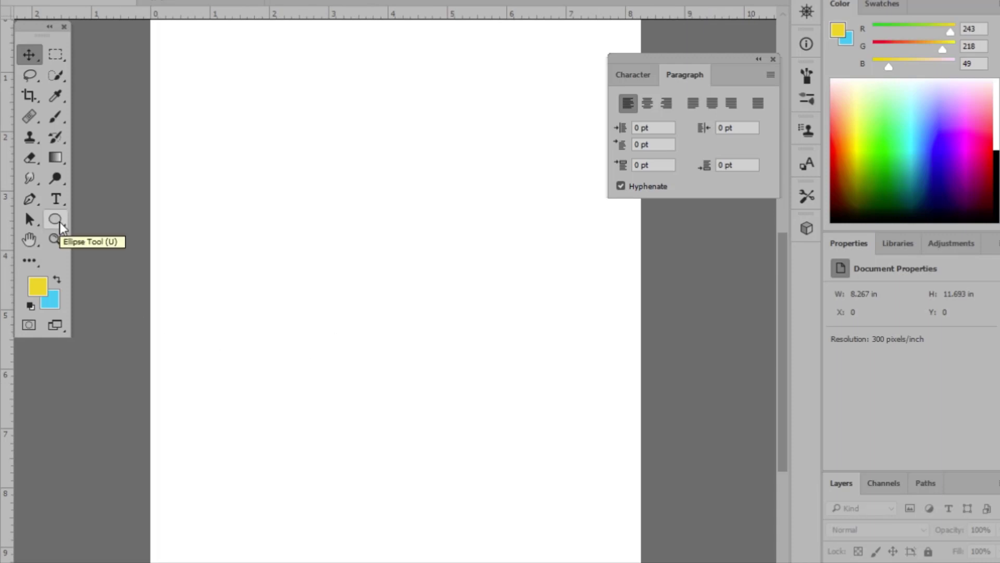
Make the Rectangle Tool the active tool from the shape tools flyout
left_click(60, 222)
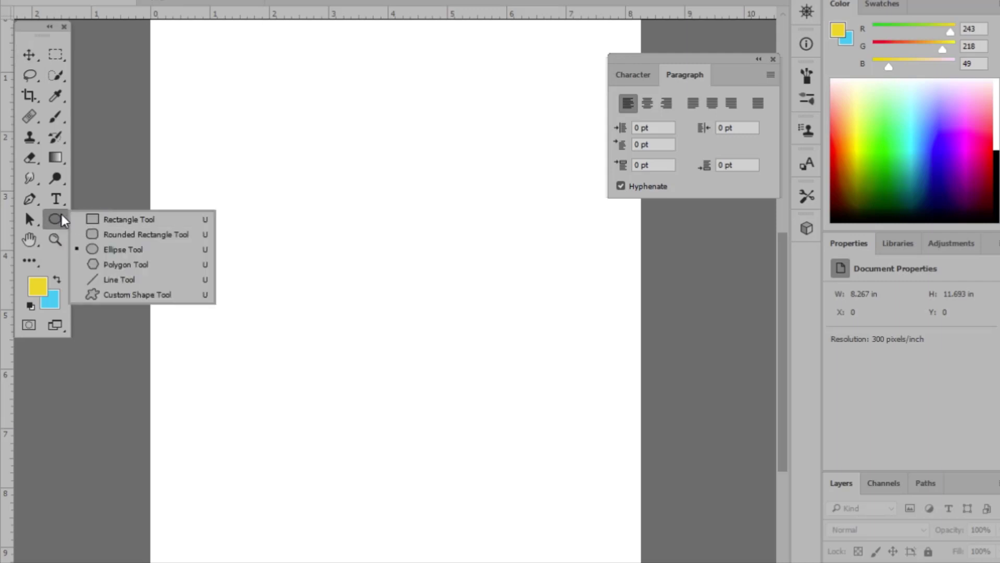
left_click(59, 213)
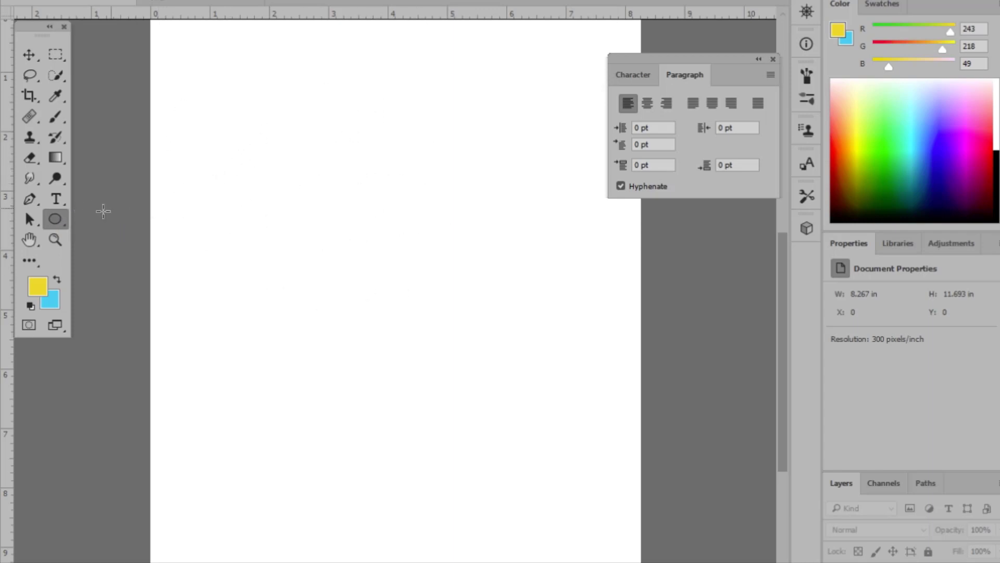
right_click(54, 225)
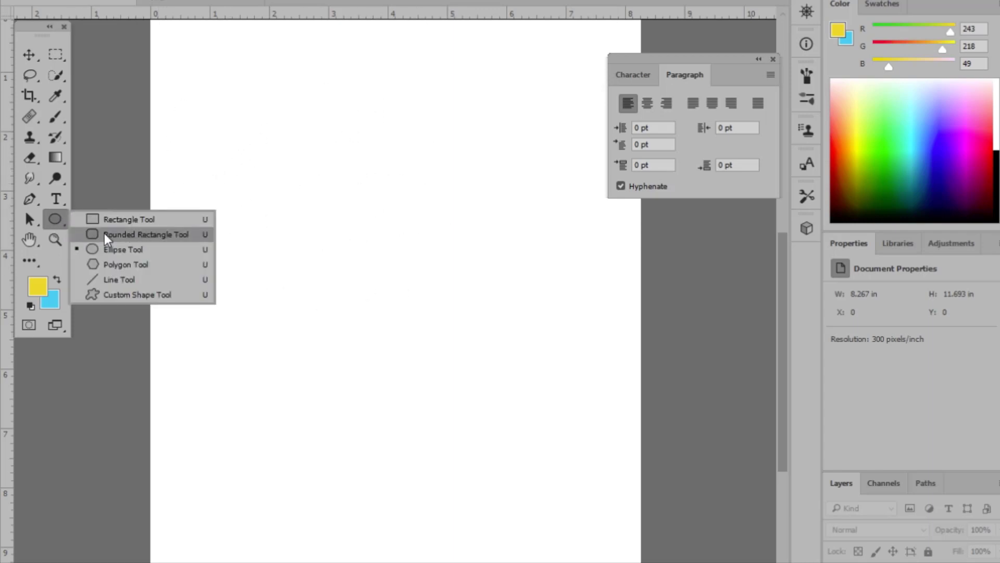
left_click(133, 220)
right_click(60, 224)
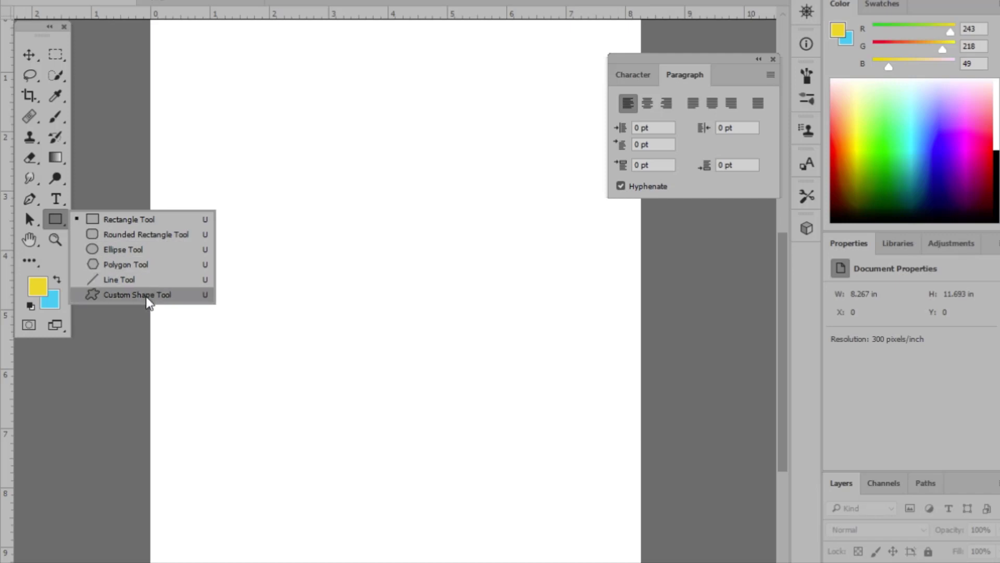
left_click(115, 221)
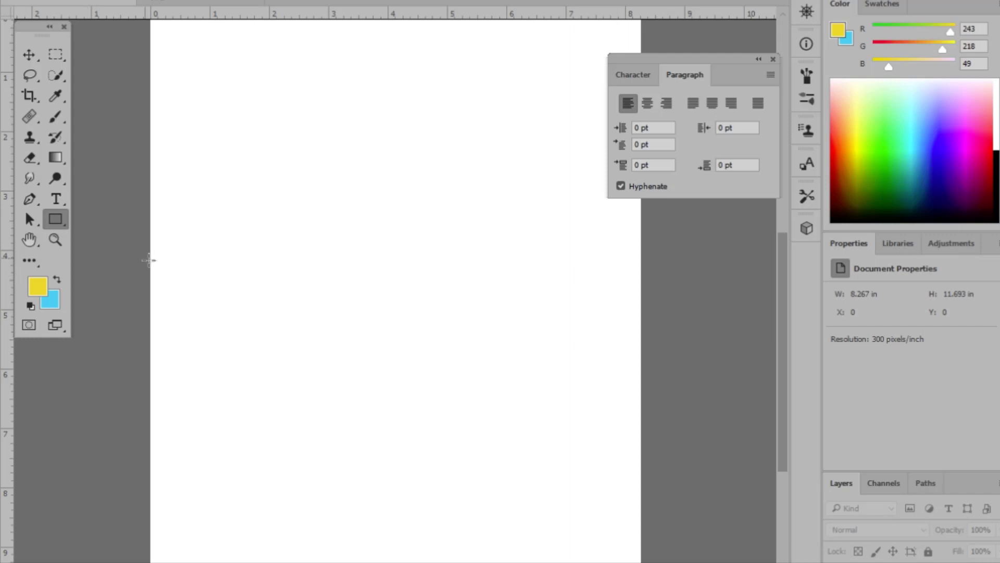
Draw a large yellow rectangle upper-centre and a smaller one below-left, then select the Ellipse Tool
left_click_drag(348, 282, 472, 353)
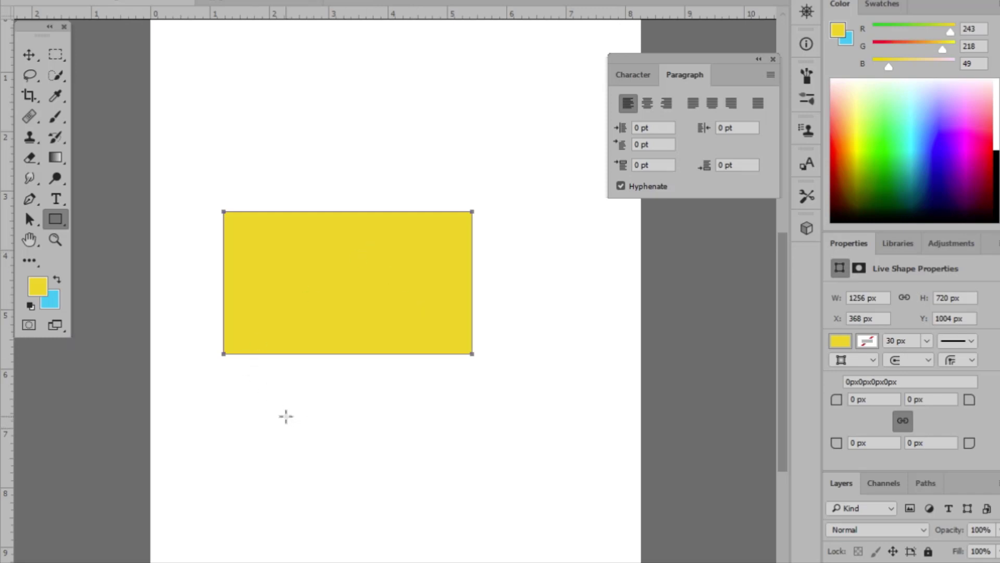
left_click_drag(288, 418, 370, 476)
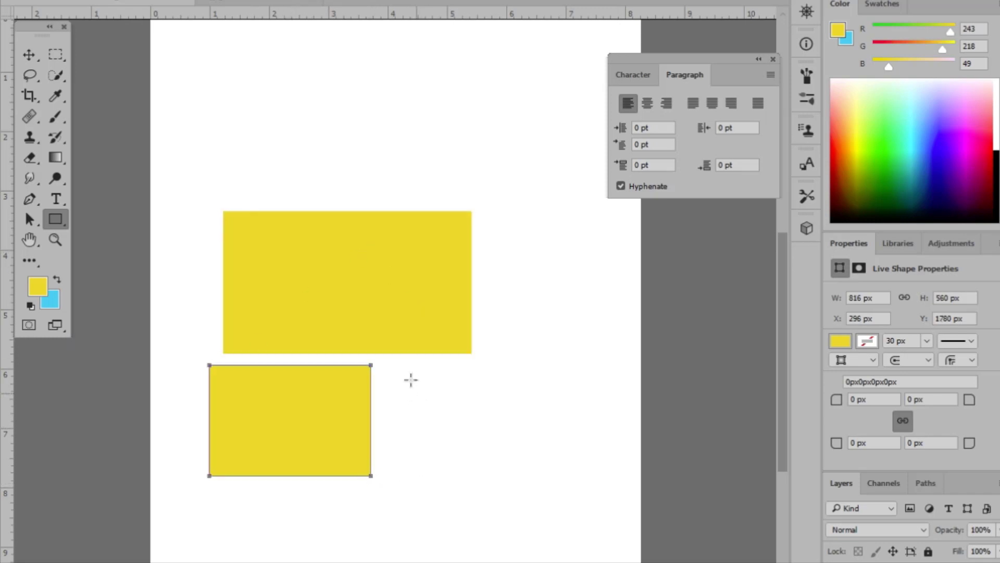
right_click(54, 217)
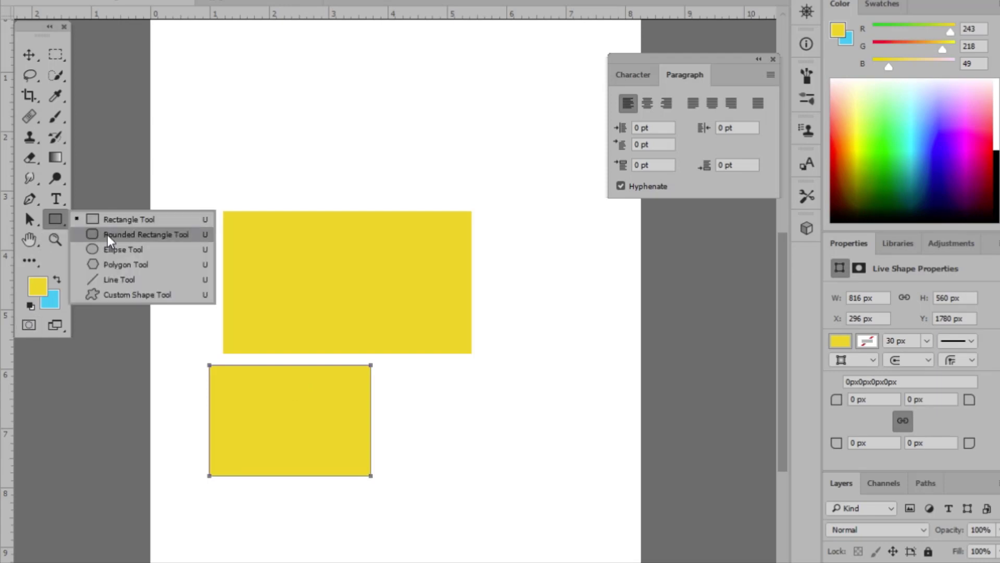
left_click(116, 250)
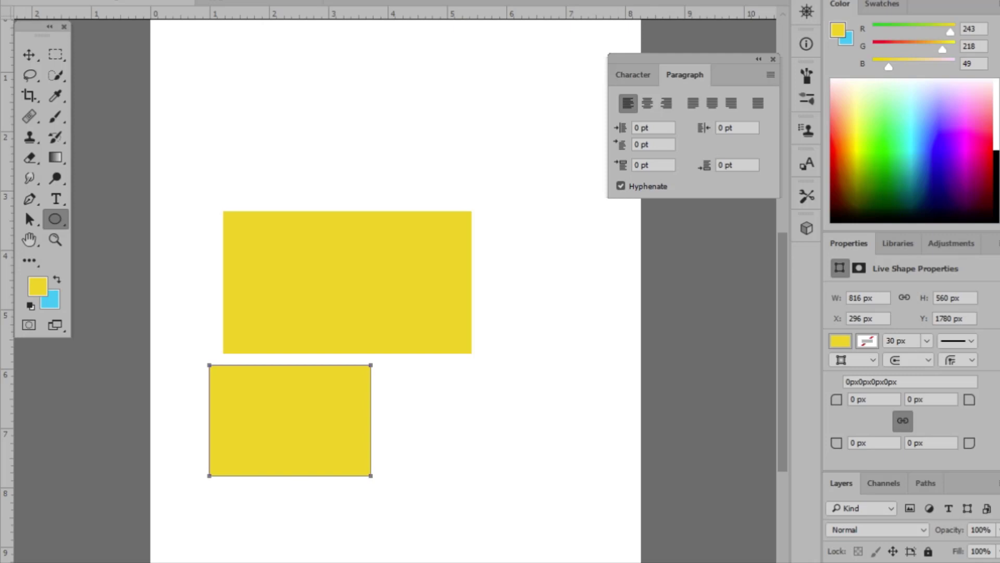
Temporarily delete and restore each rectangle, then deselect the smaller one
key("Delete")
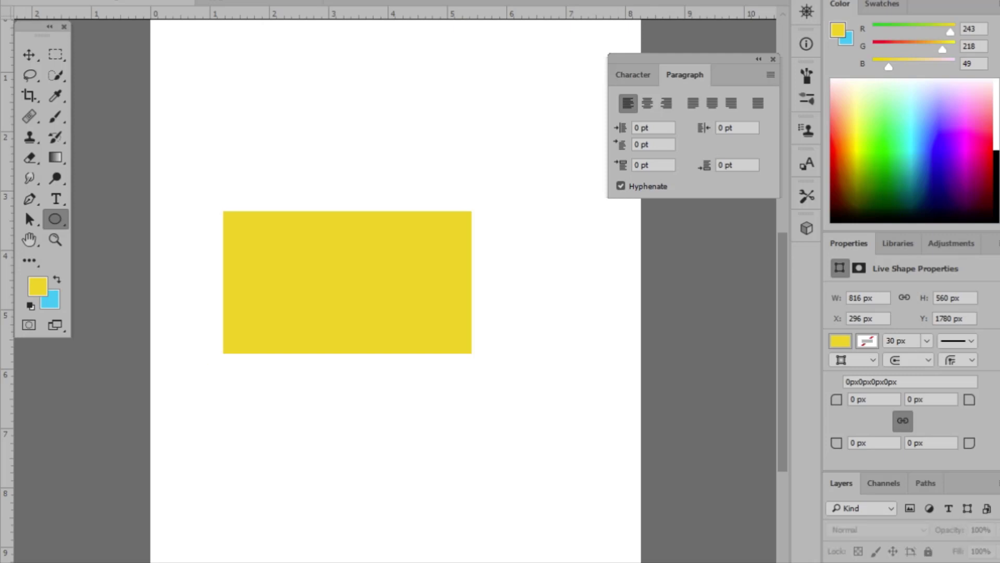
key("ctrl+z")
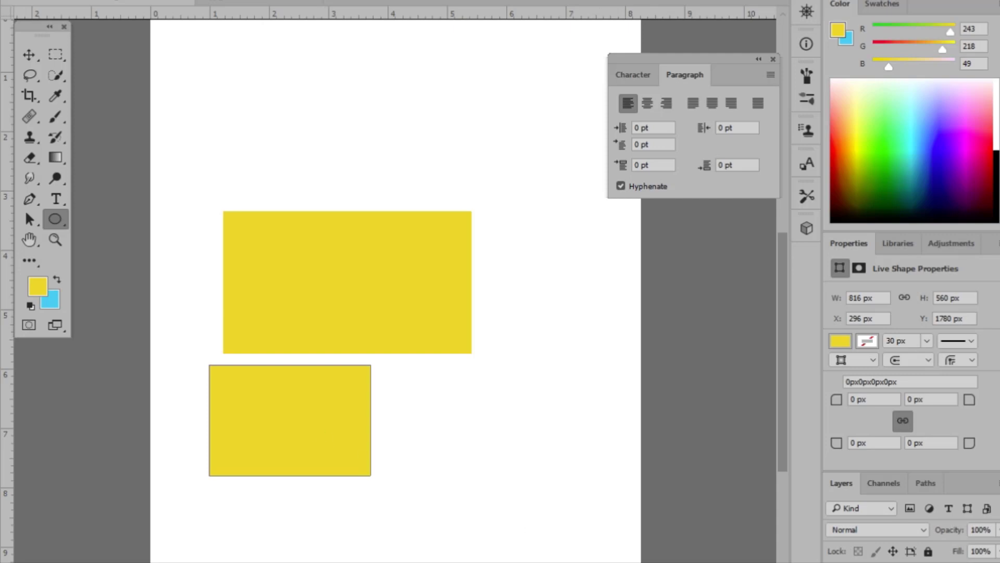
key("Delete")
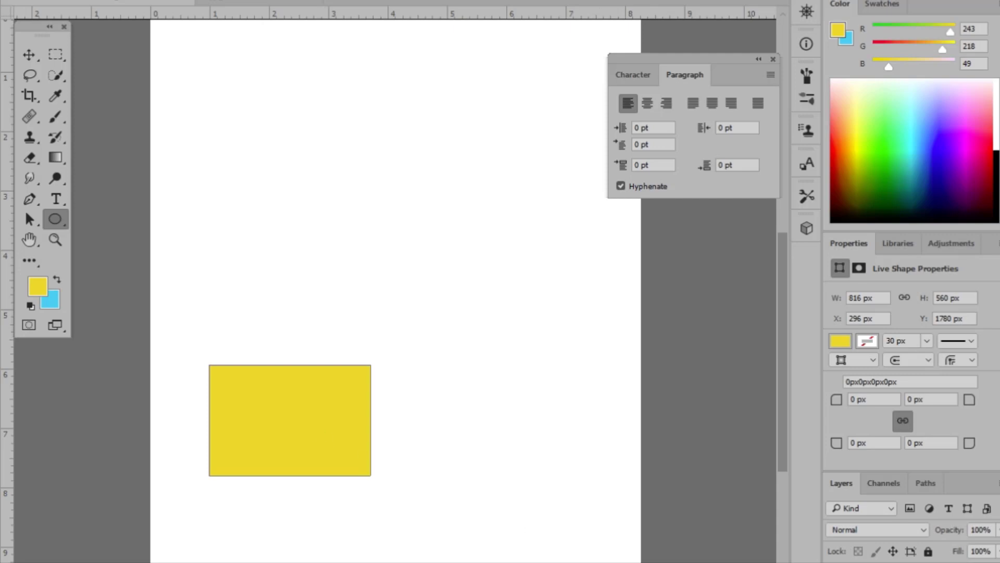
key("ctrl+z")
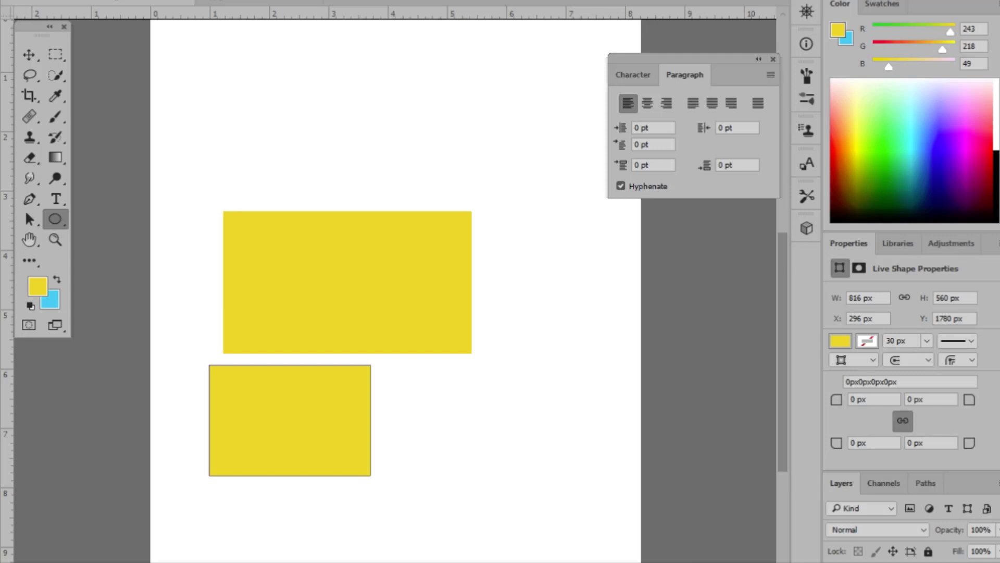
key("Escape")
Fill the smaller lower rectangle with light blue (R86 G192 B255) using Alt+Backspace
left_click(928, 120)
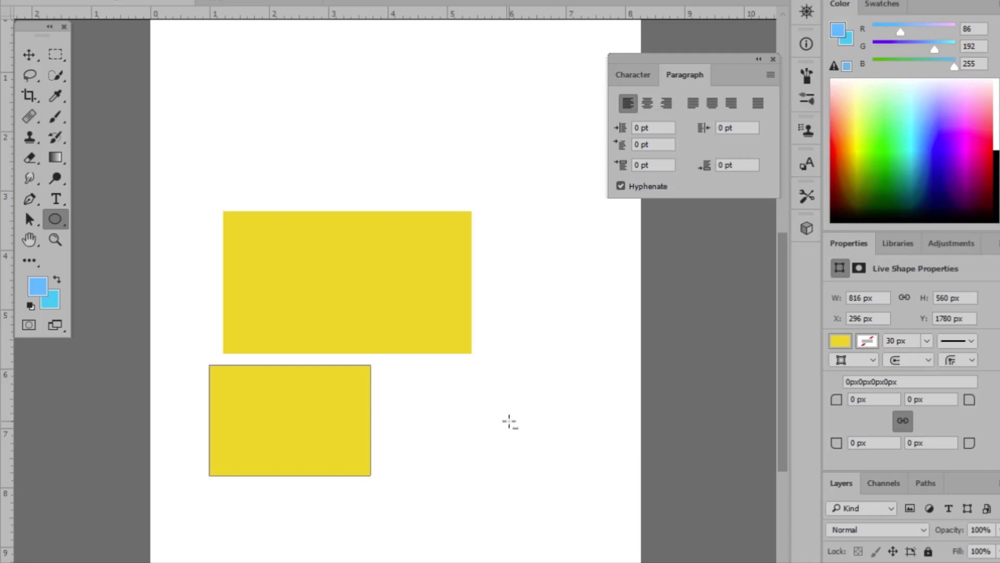
key("alt+BackSpace")
key("ctrl+z")
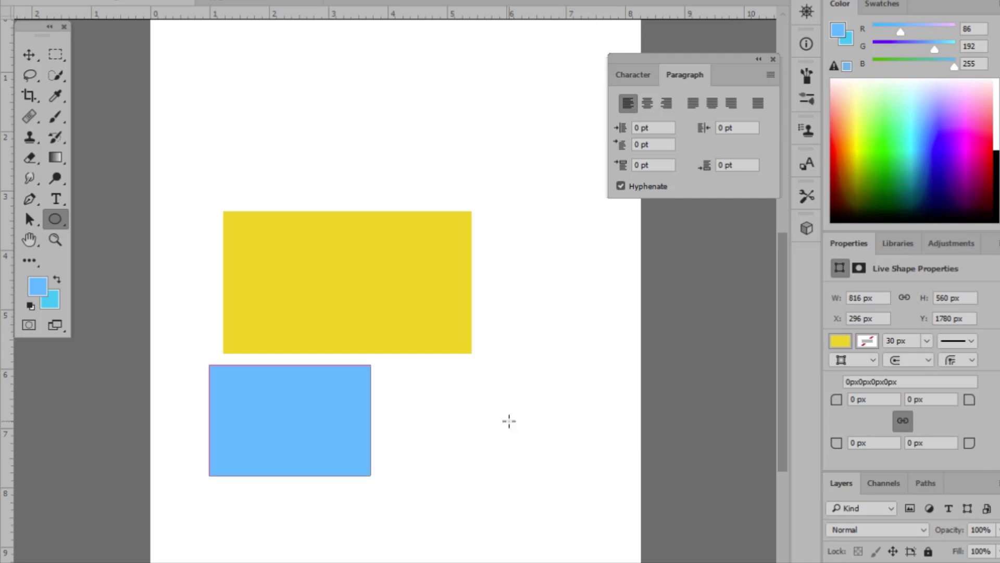
key("alt+BackSpace")
Try dark grey, orange-red and light grey fill swatches on the lower rectangle, settling on dark grey
left_click(844, 342)
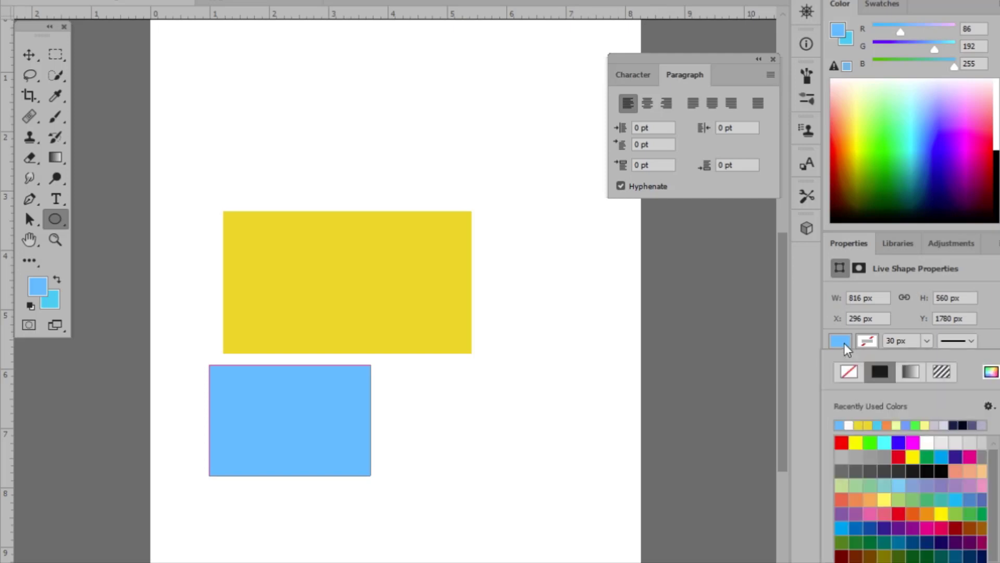
left_click(843, 343)
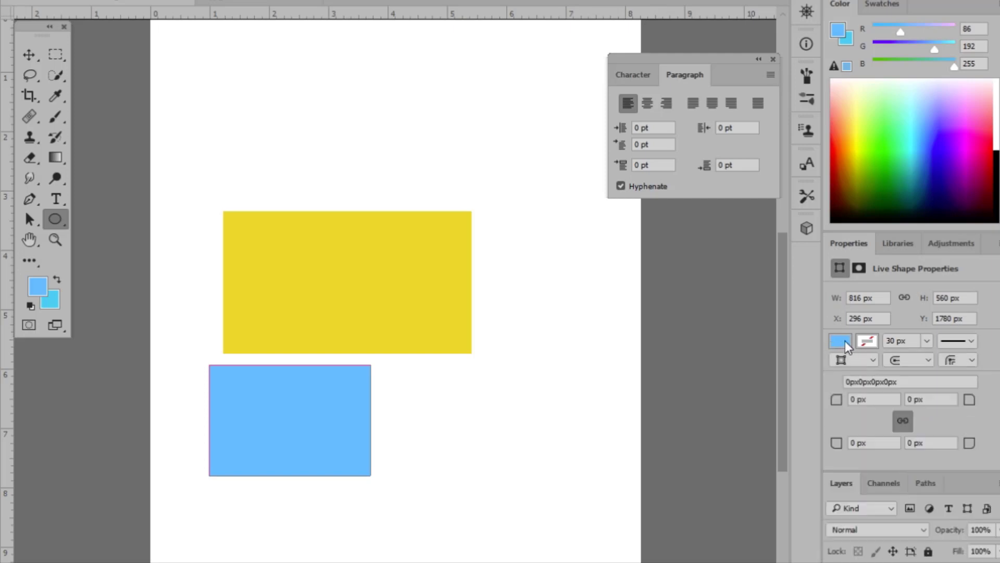
left_click(846, 341)
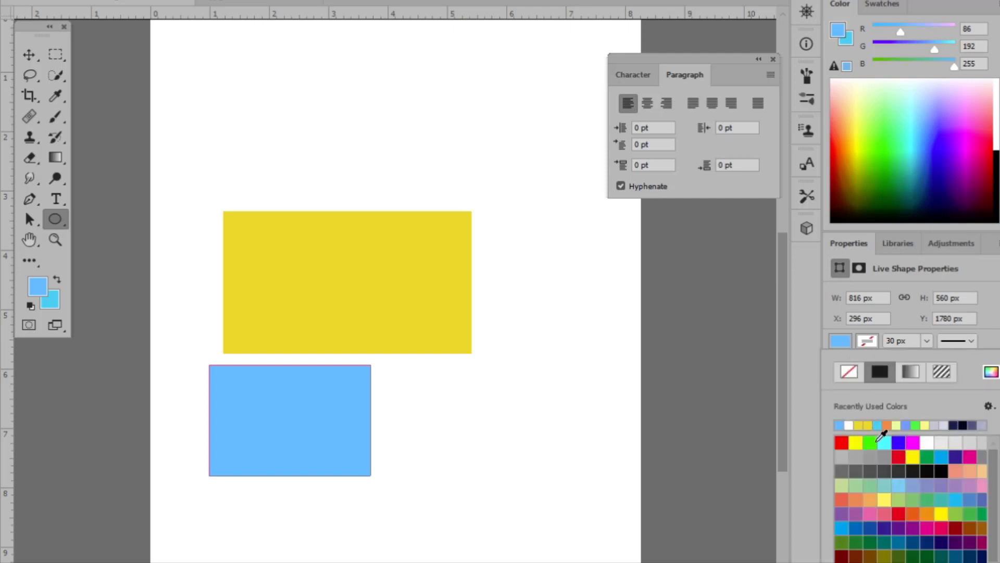
left_click(897, 470)
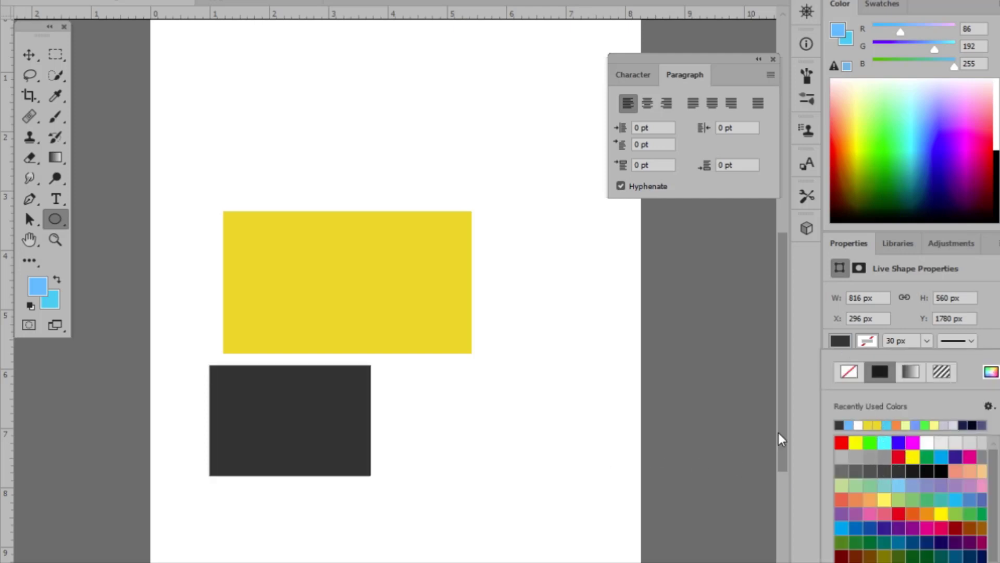
left_click(815, 384)
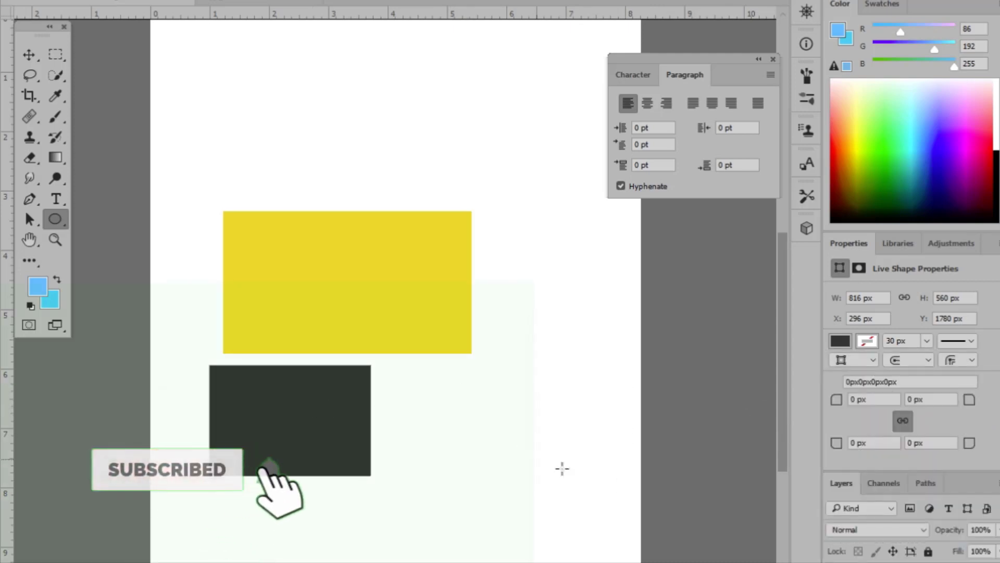
left_click(840, 341)
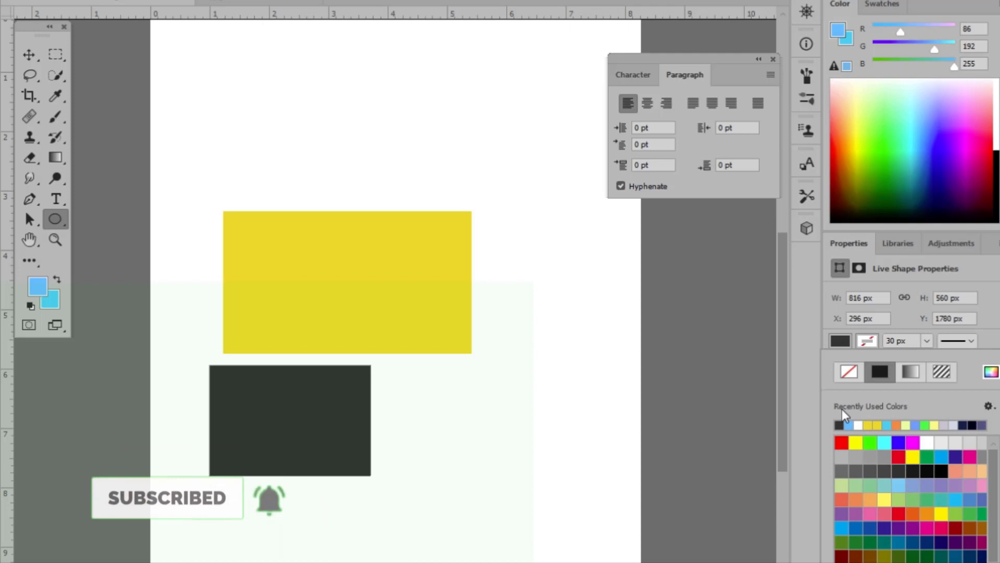
left_click(843, 500)
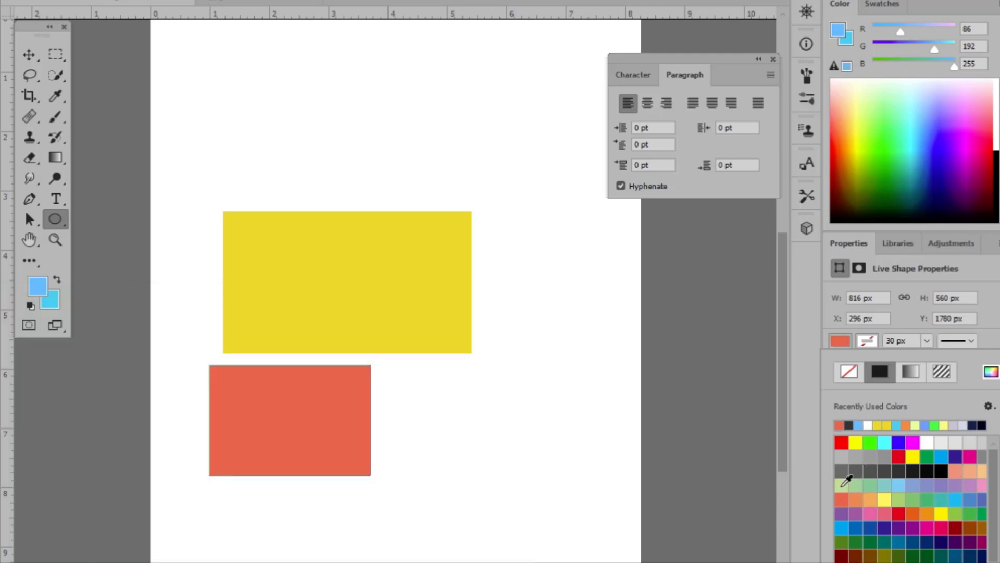
left_click(958, 447)
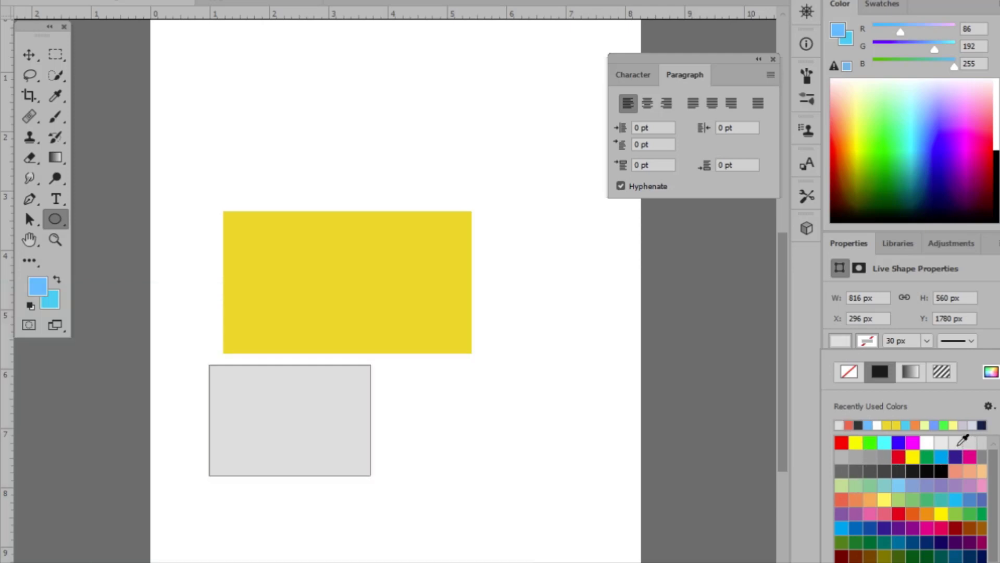
left_click(881, 469)
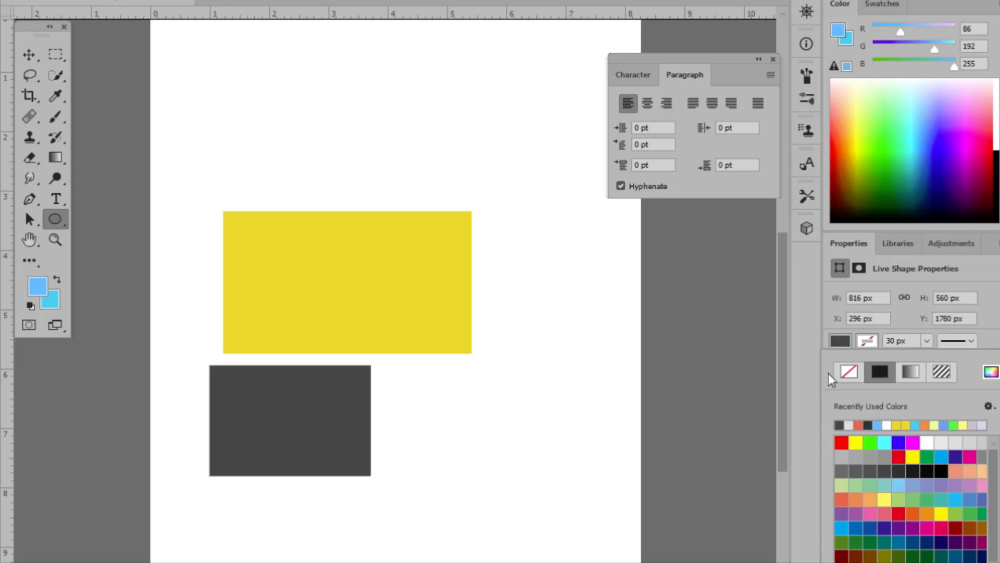
left_click(986, 330)
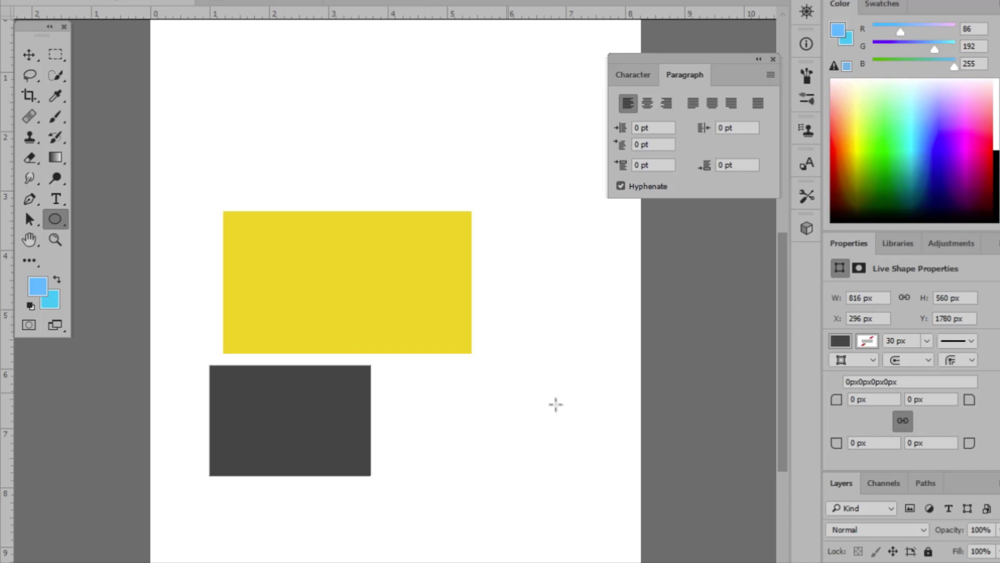
Select both rectangles, delete them, and enlarge the page view
key("alt+bracketright")
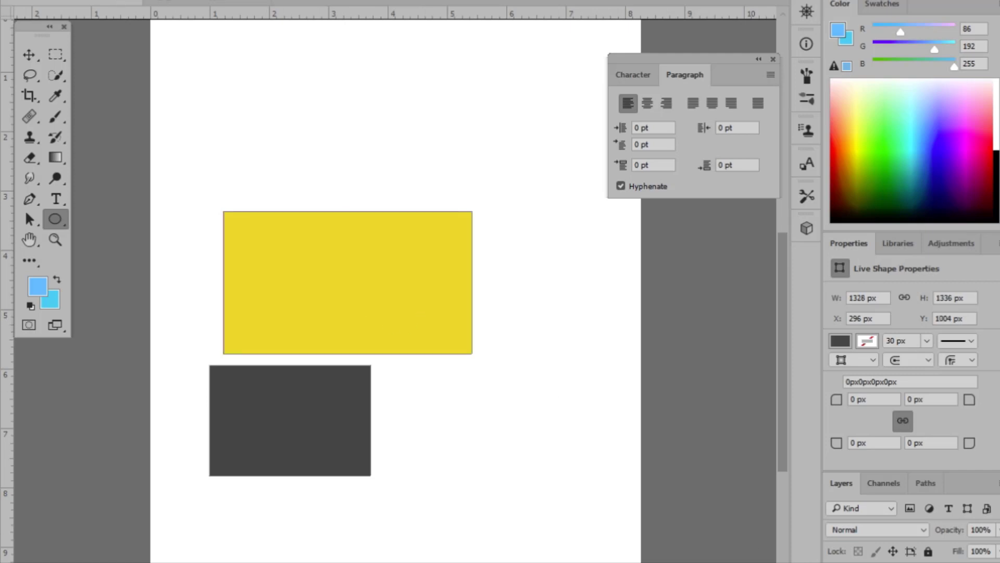
key("ctrl+minus")
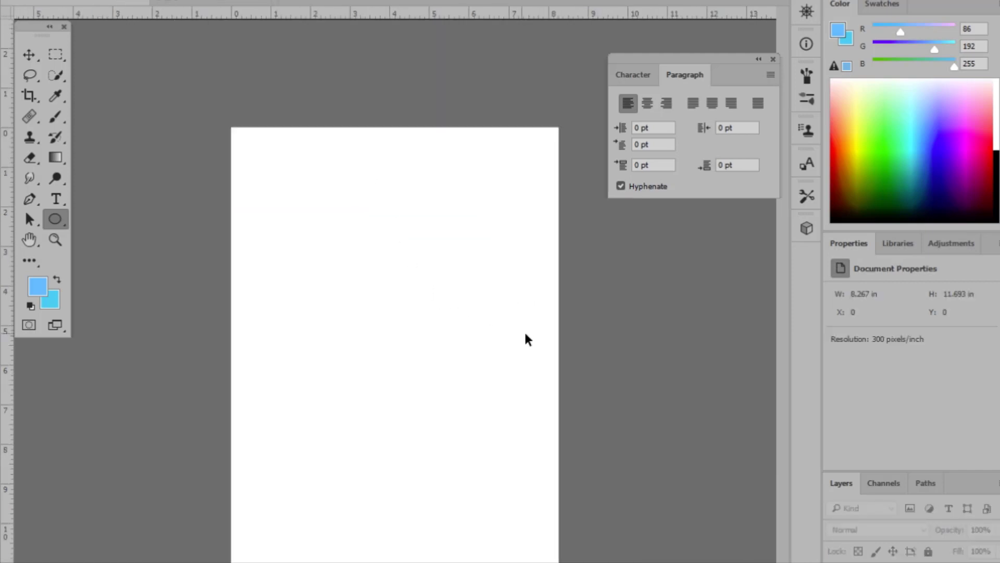
key("ctrl+plus")
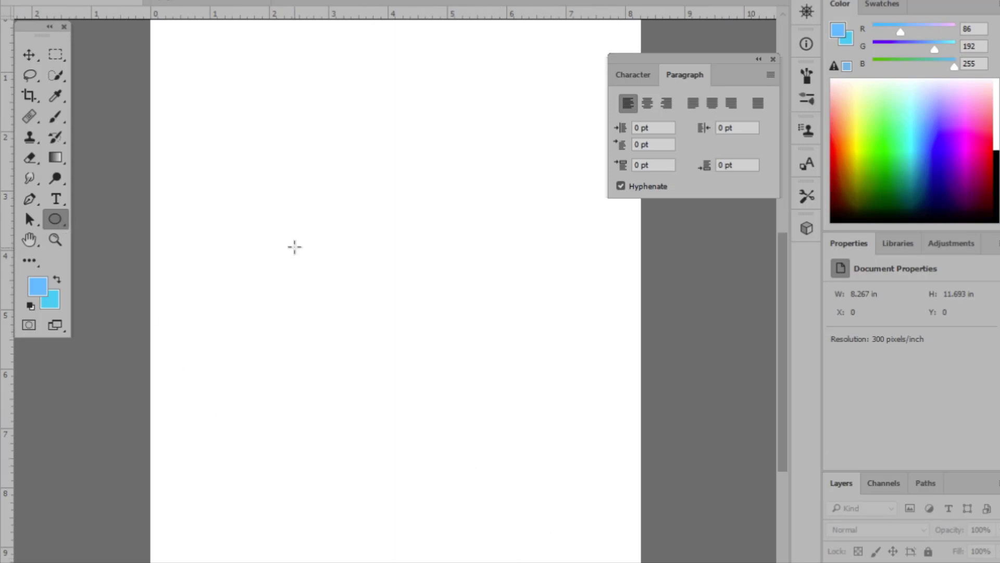
Draw a dark grey circle in the upper middle of the page, then delete it
left_click_drag(320, 205, 470, 351)
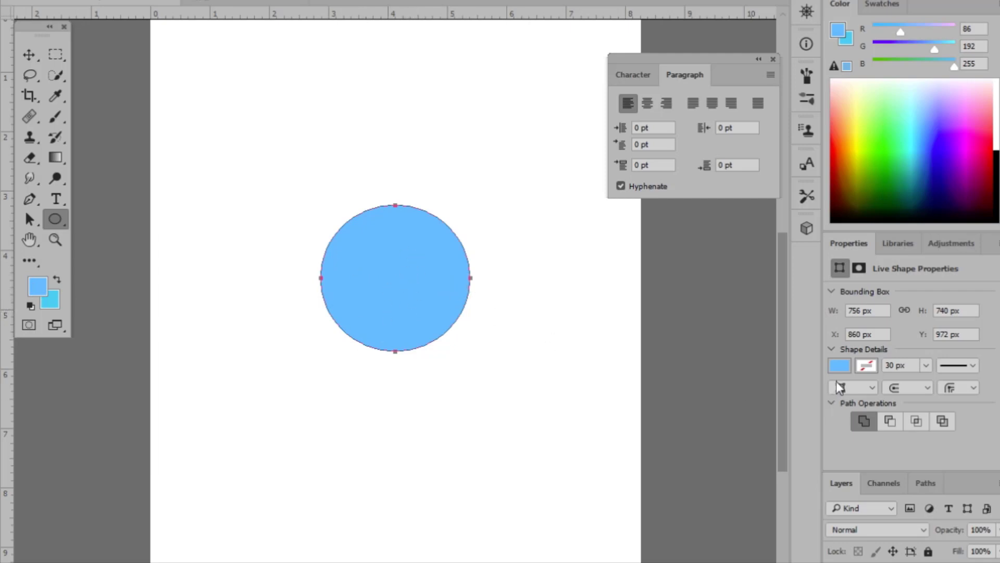
left_click(843, 365)
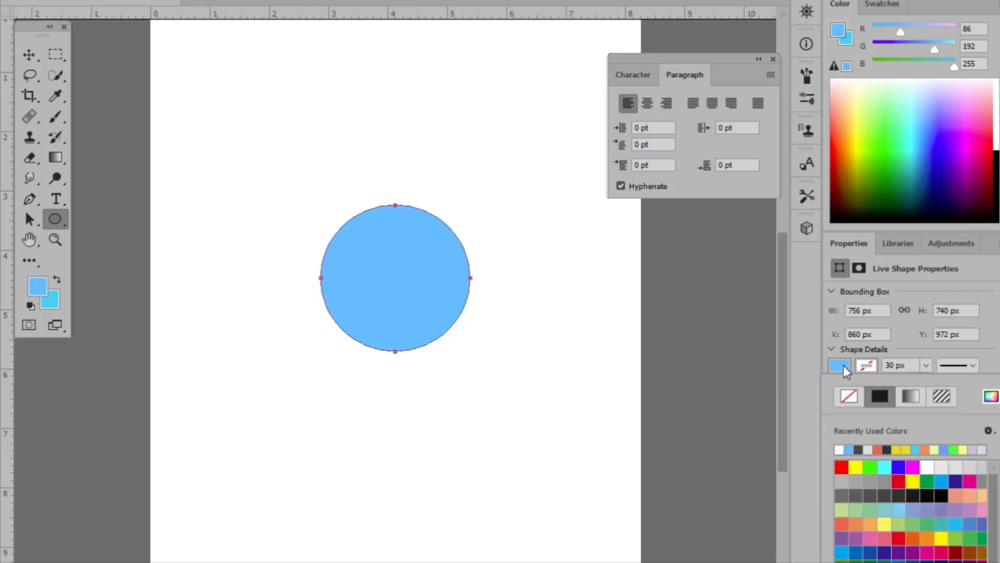
left_click(890, 497)
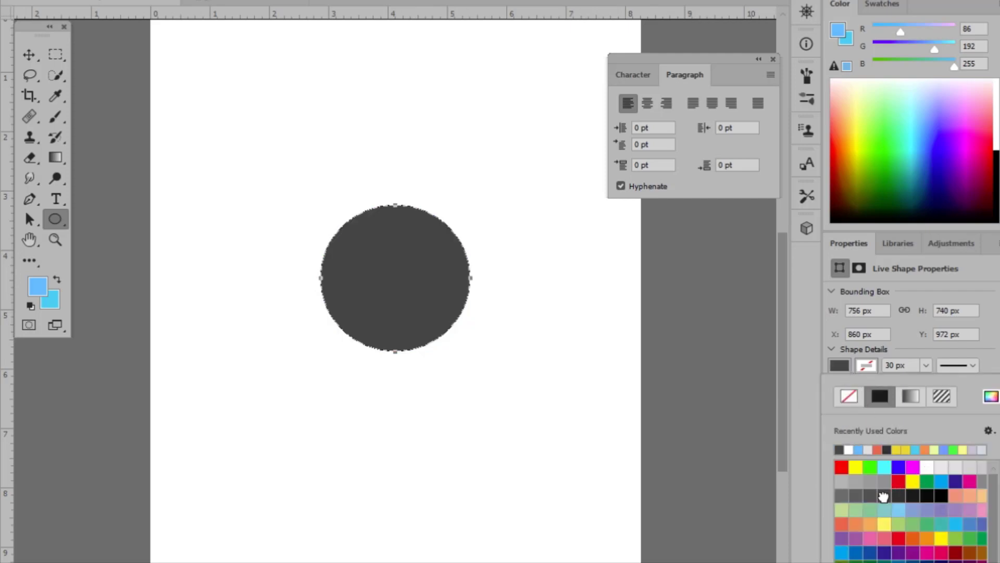
left_click(818, 392)
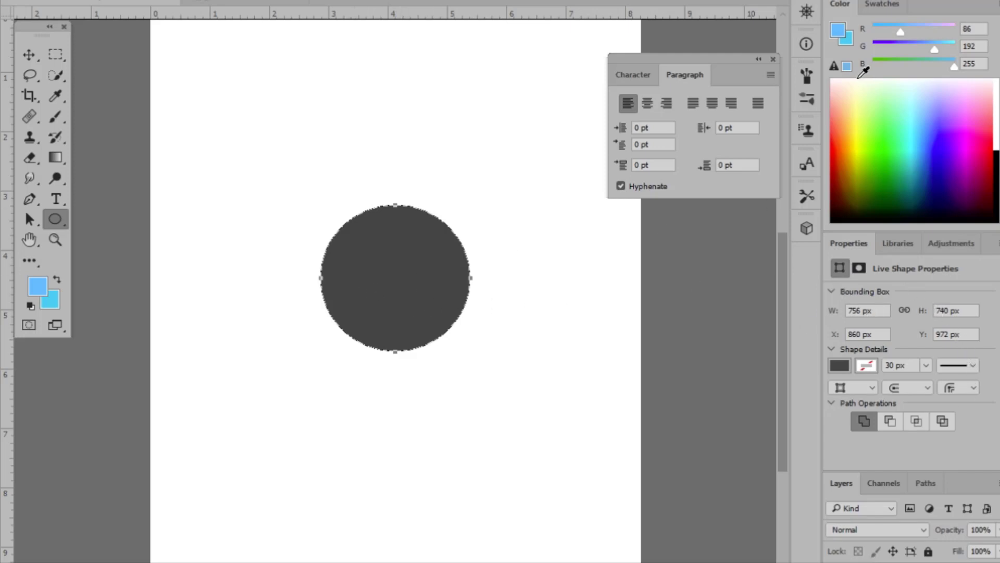
left_click(344, 1)
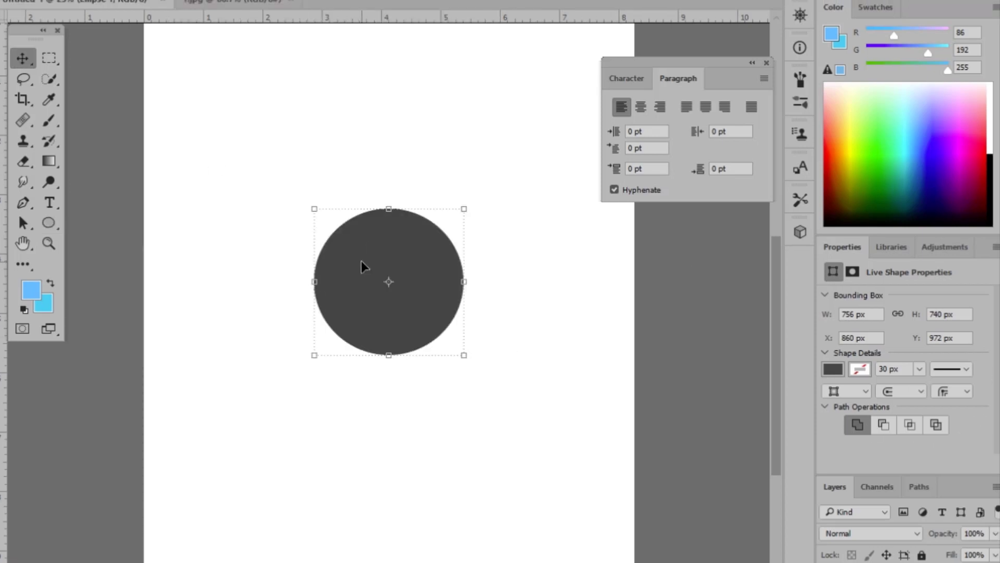
key("Delete")
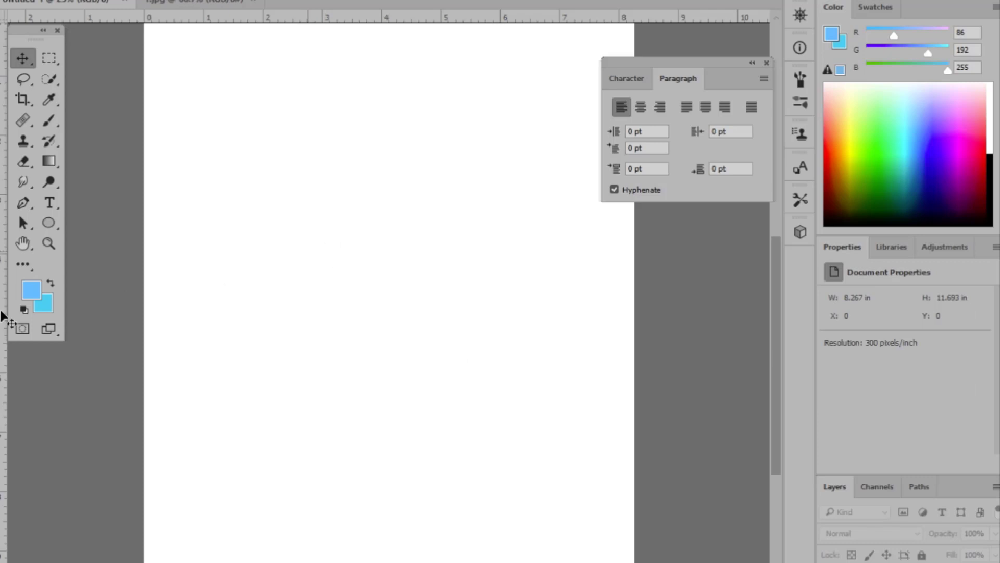
Draw a light-blue 840 × 844 px circle near the page centre with the Ellipse tool
left_click(49, 222)
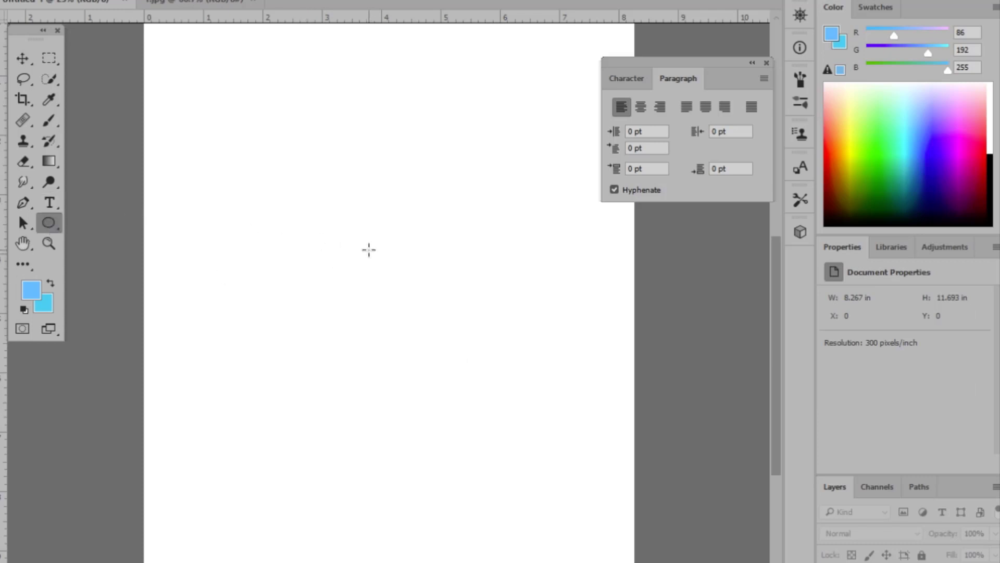
left_click_drag(368, 249, 532, 416)
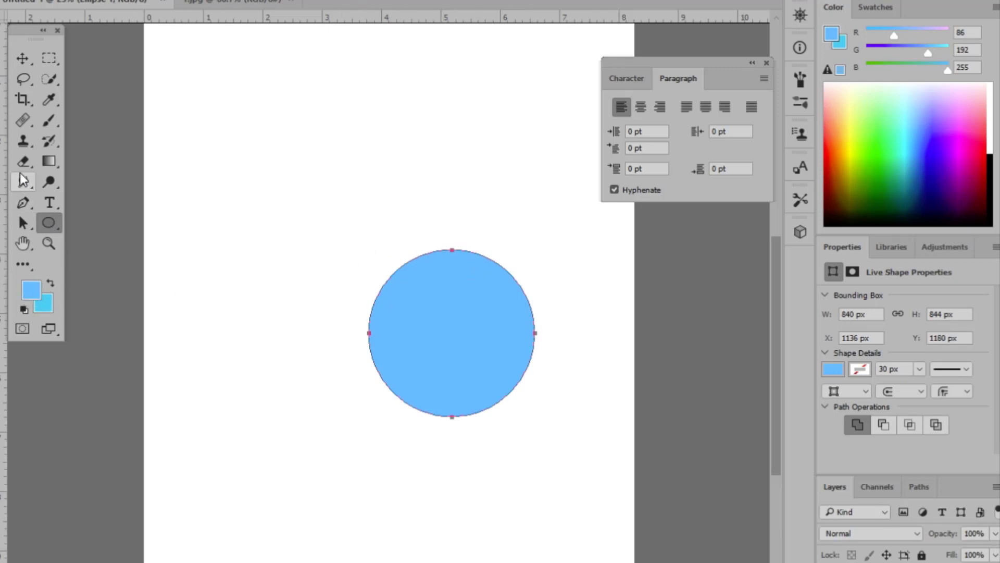
Sample mint, yellow and red foreground colours from the Color panel spectrum
left_click(890, 110)
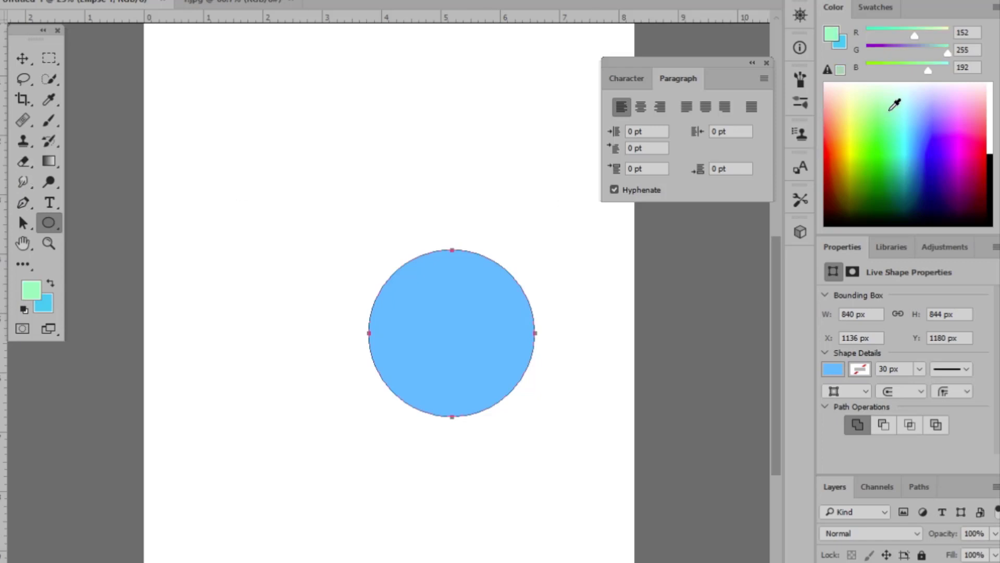
left_click(858, 119)
left_click(852, 127)
left_click(849, 157)
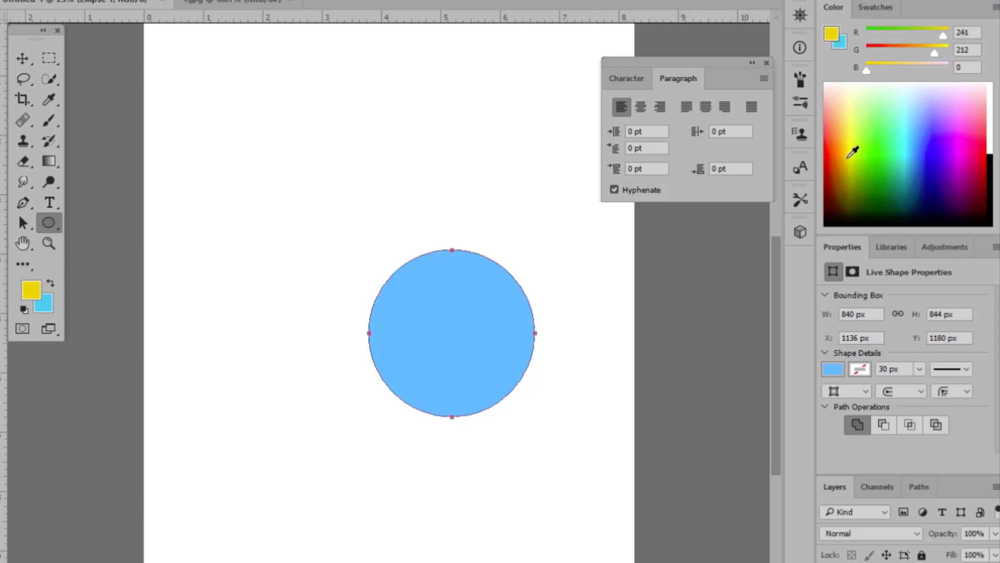
left_click(843, 160)
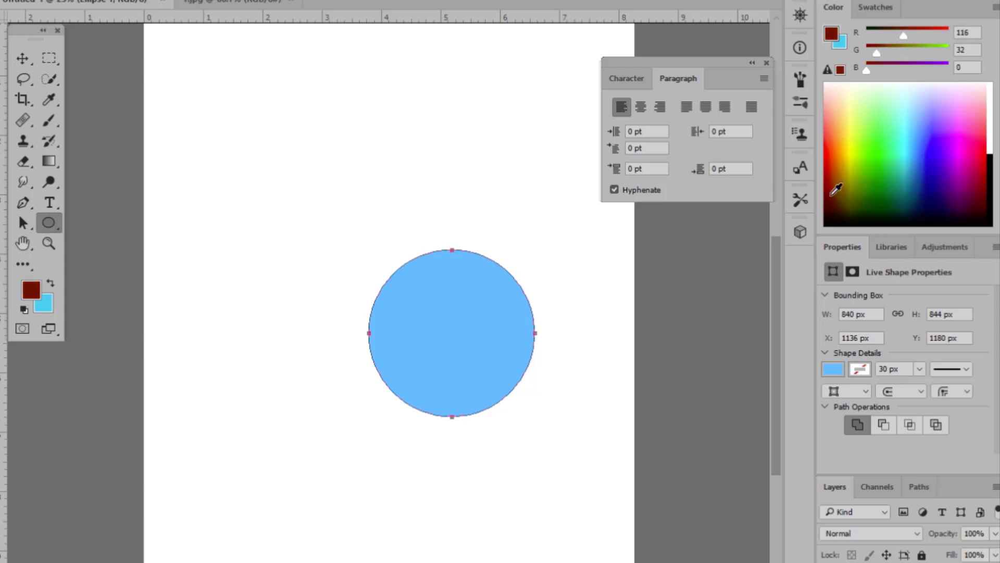
left_click(831, 200)
left_click(832, 201)
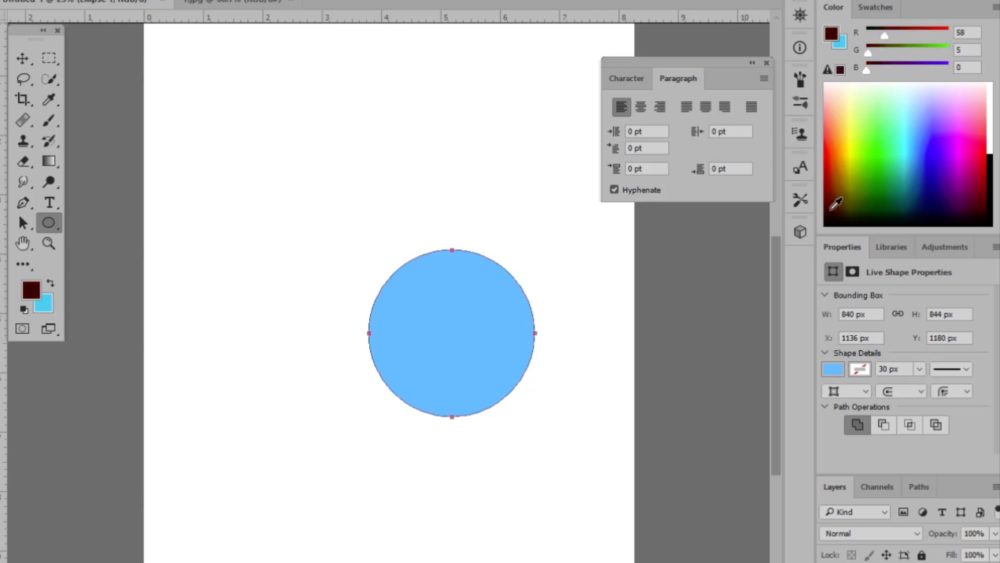
left_click(835, 198)
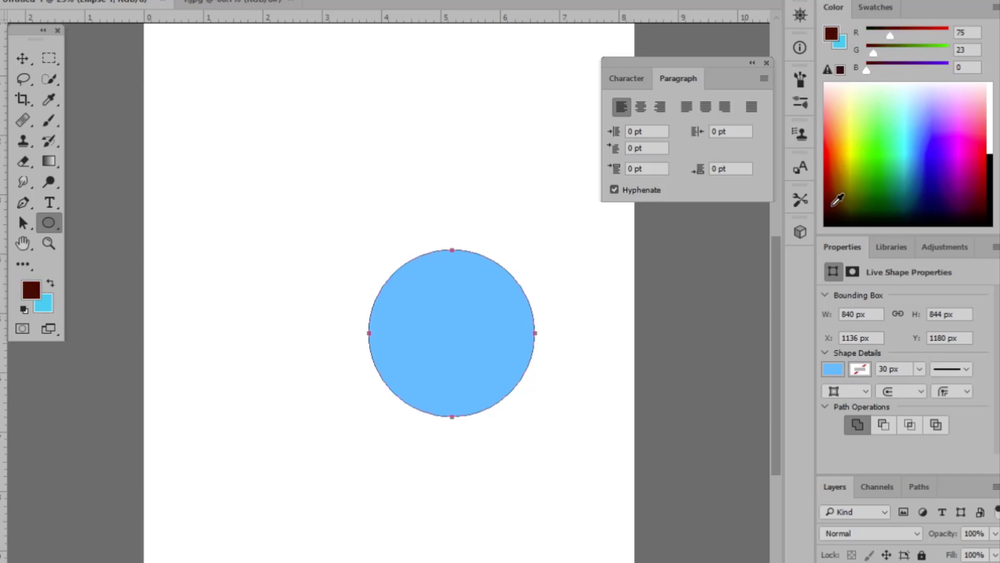
Settle on a magenta foreground (R227 G28 B255) and fill the circle with it
left_click(928, 136)
left_click(925, 208)
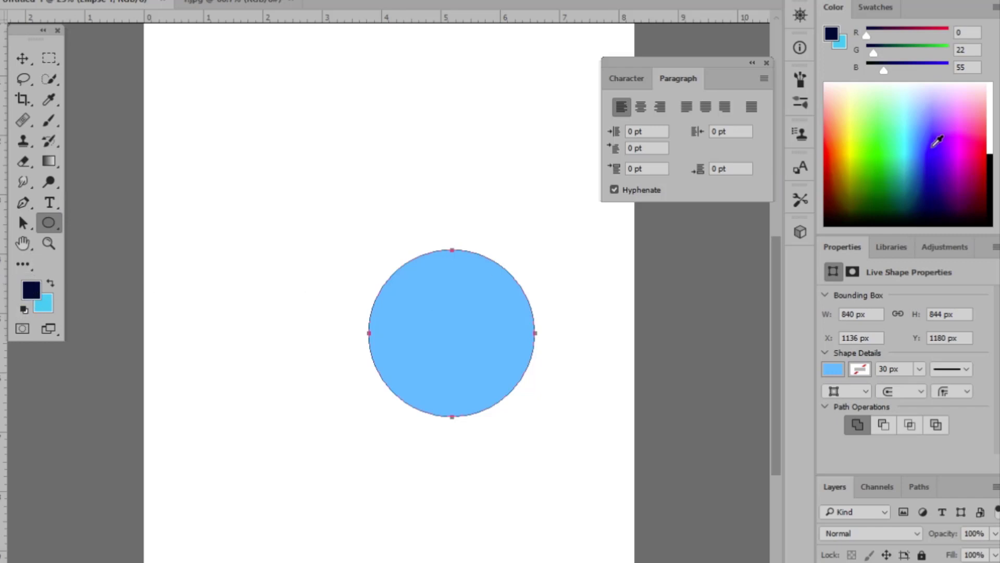
left_click_drag(937, 138, 923, 142)
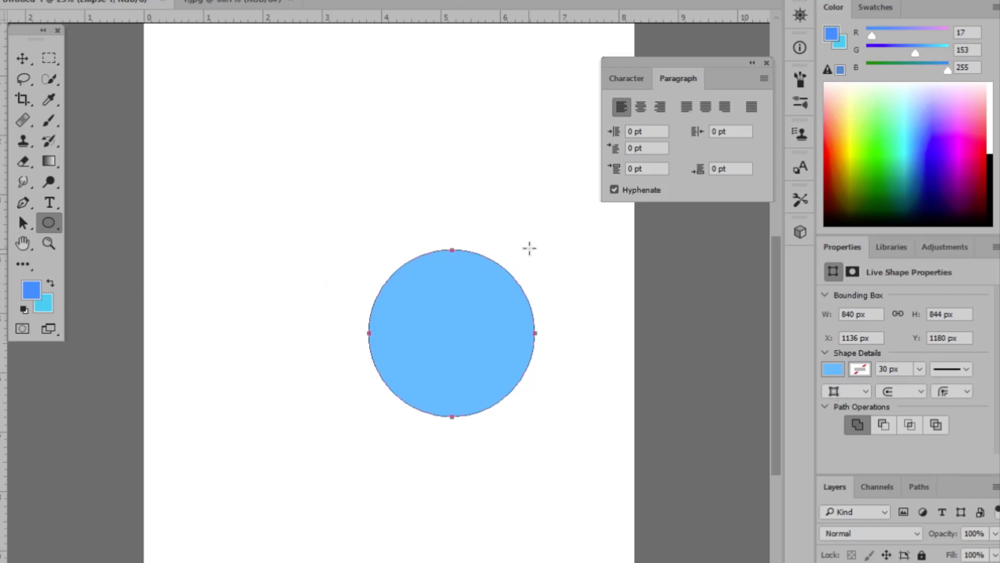
left_click_drag(927, 117, 919, 167)
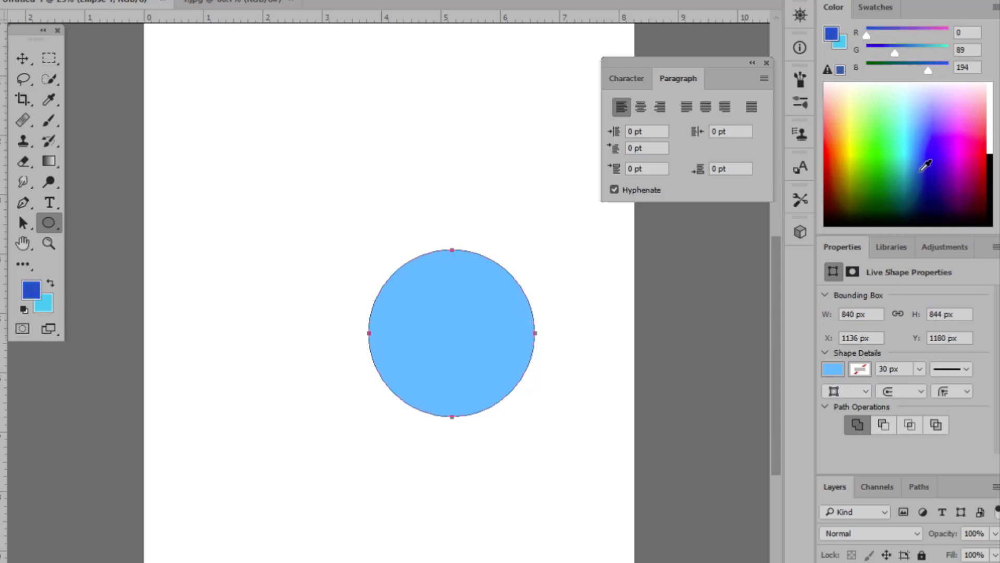
left_click(961, 136)
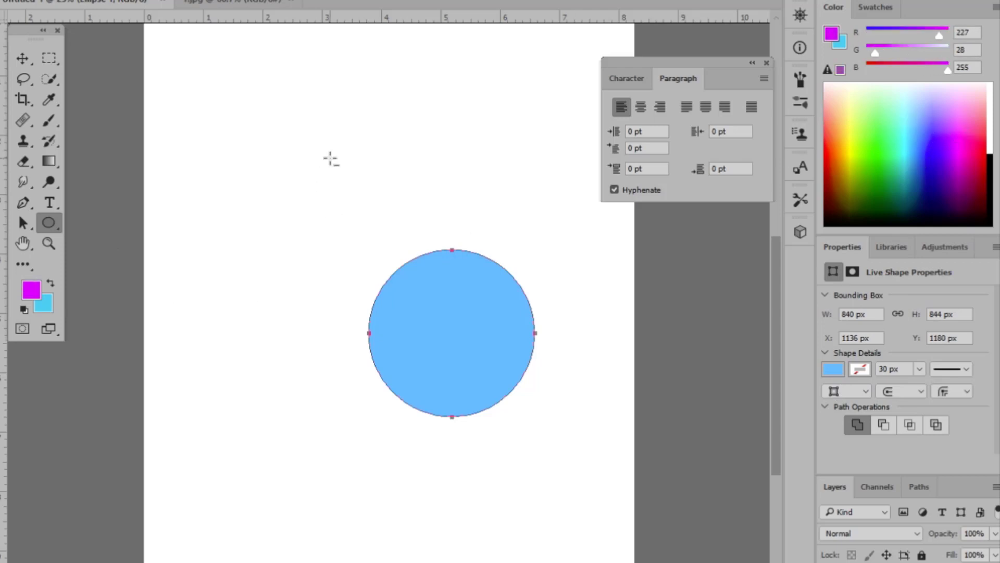
key("alt+BackSpace")
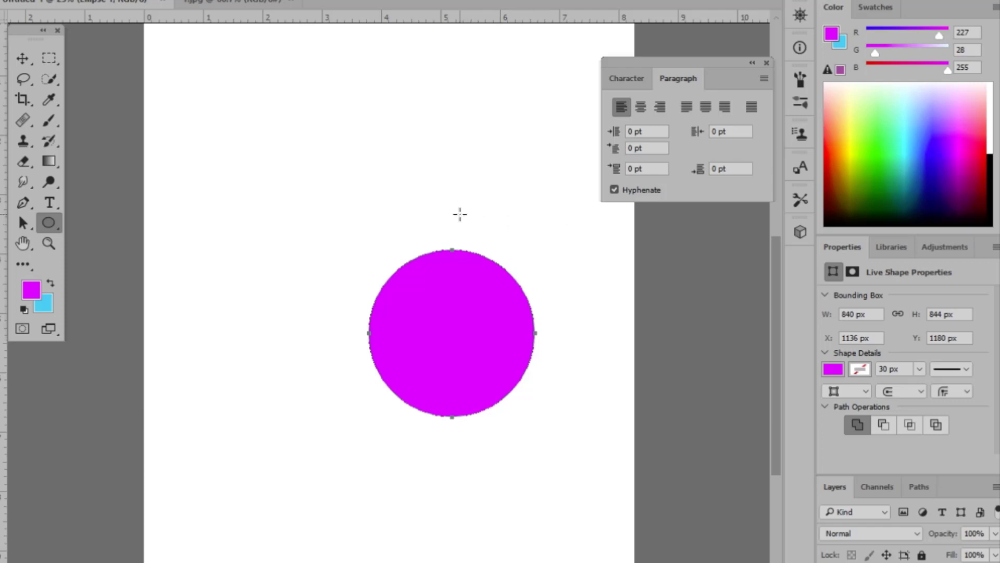
Draw a smaller 592 × 608 px circle overlapping the magenta circle's upper left
left_click_drag(292, 179, 410, 300)
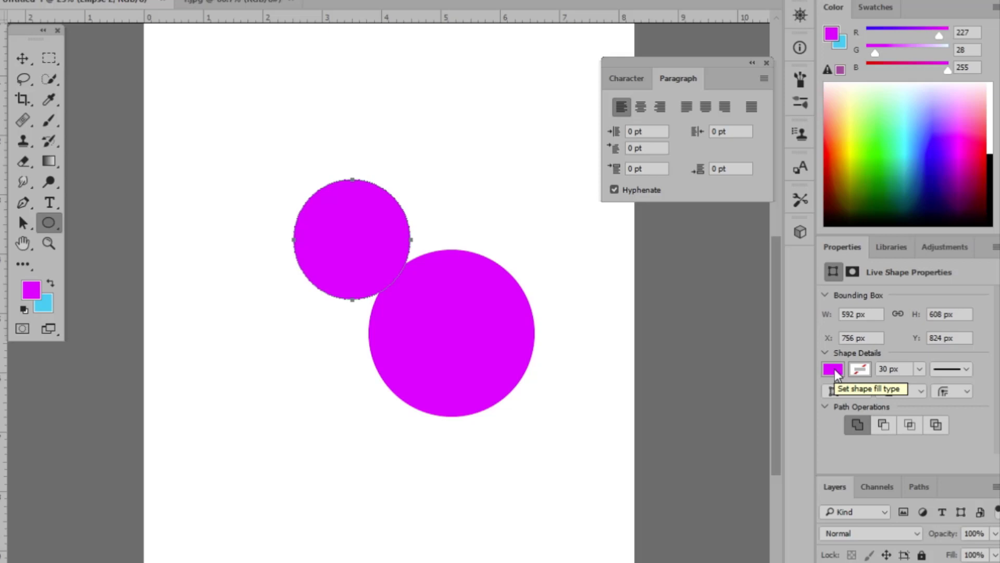
Try light orange, pastel teal and light green Fill swatches on the small circle
left_click(835, 370)
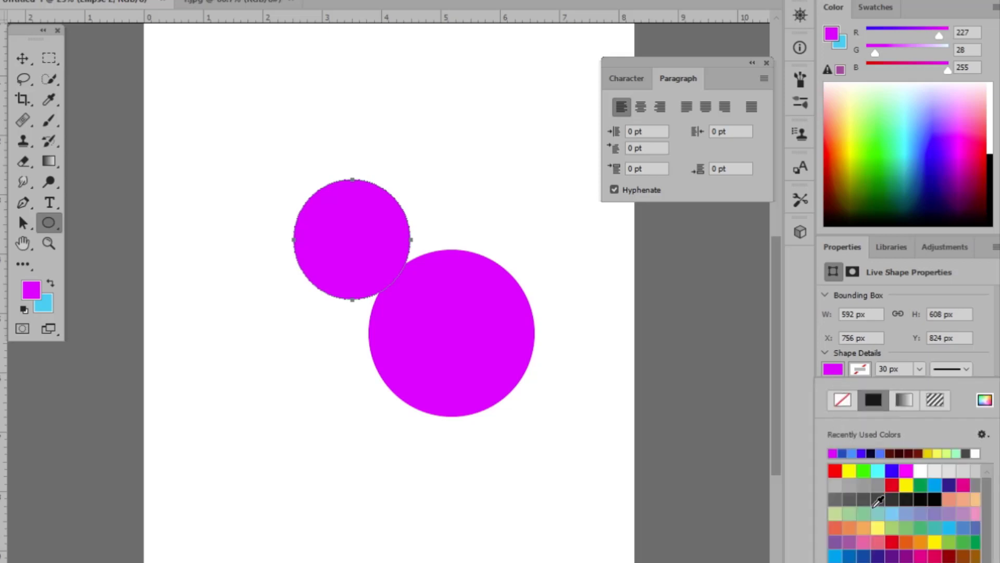
left_click(863, 527)
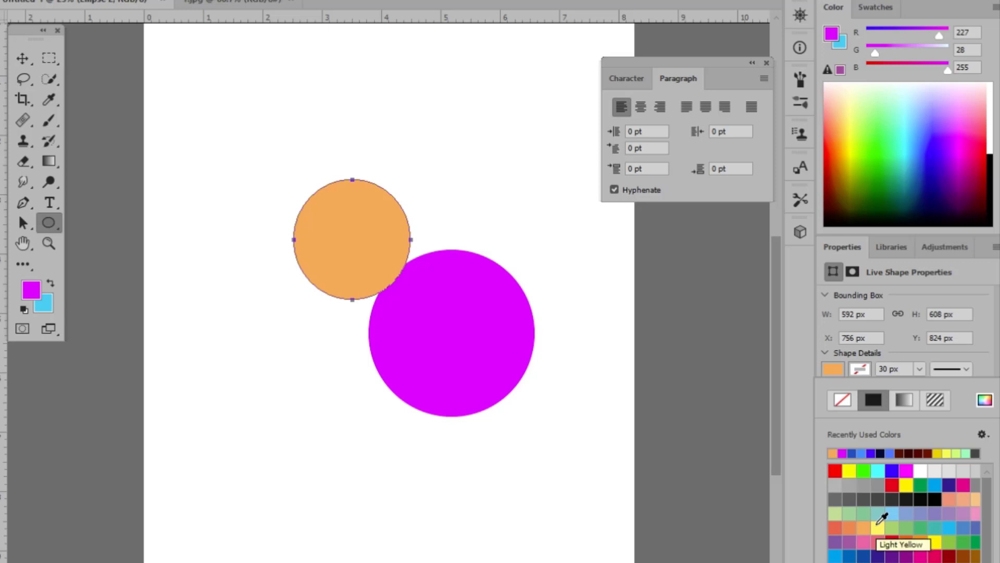
left_click(879, 515)
left_click(891, 528)
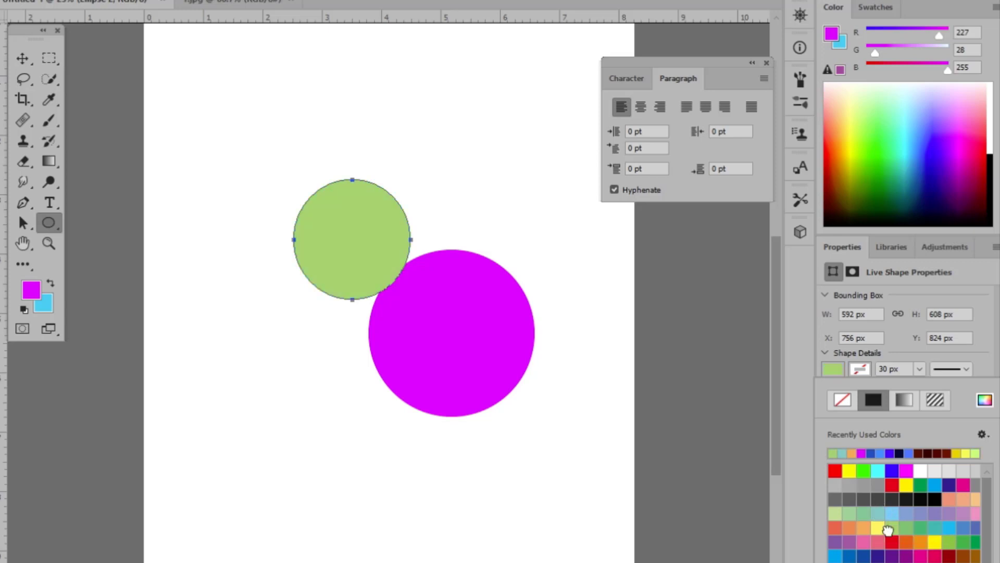
left_click(834, 368)
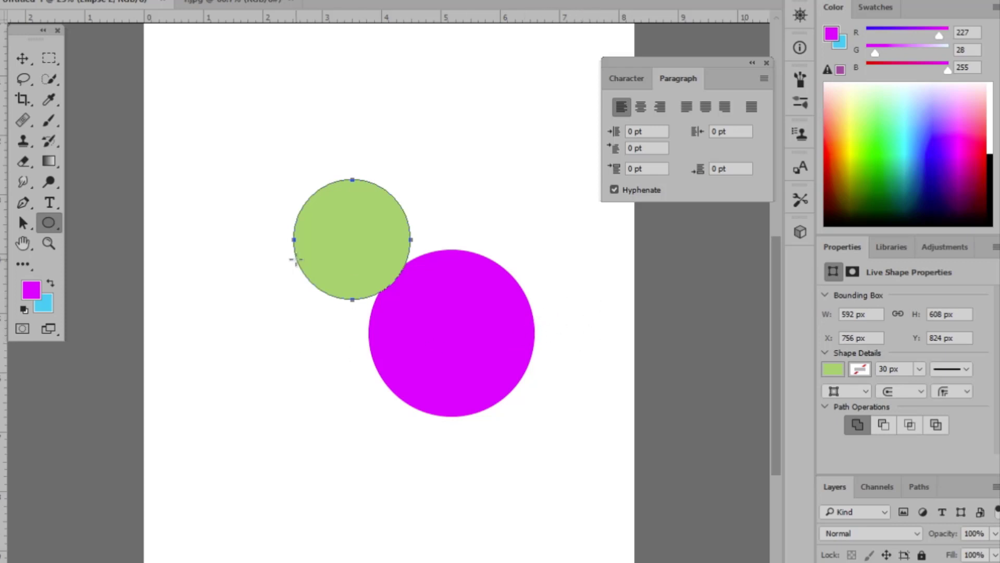
Try green, purple, pink and orange swatches, ending on a dark grey fill
left_click(829, 371)
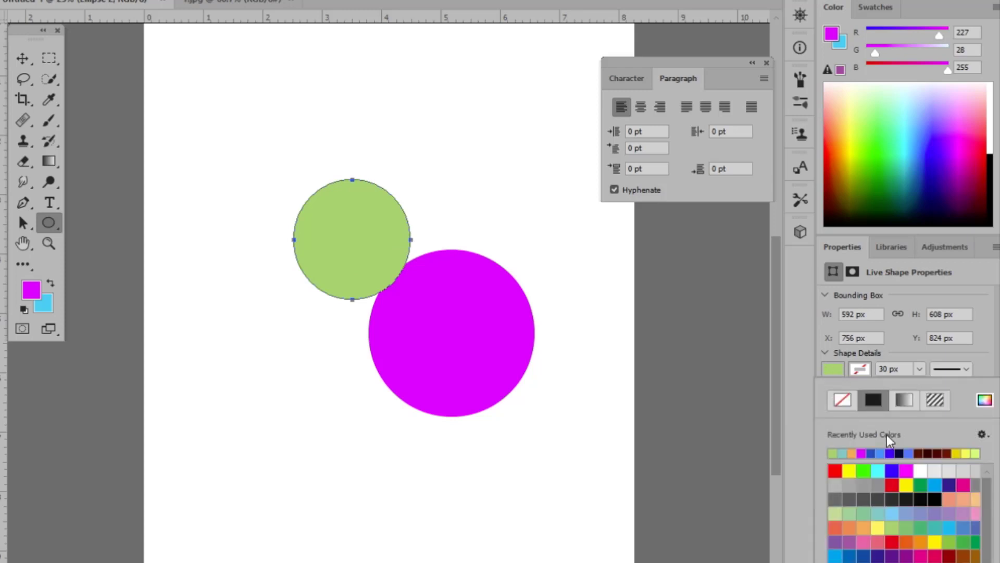
left_click(910, 527)
left_click(888, 556)
left_click(873, 540)
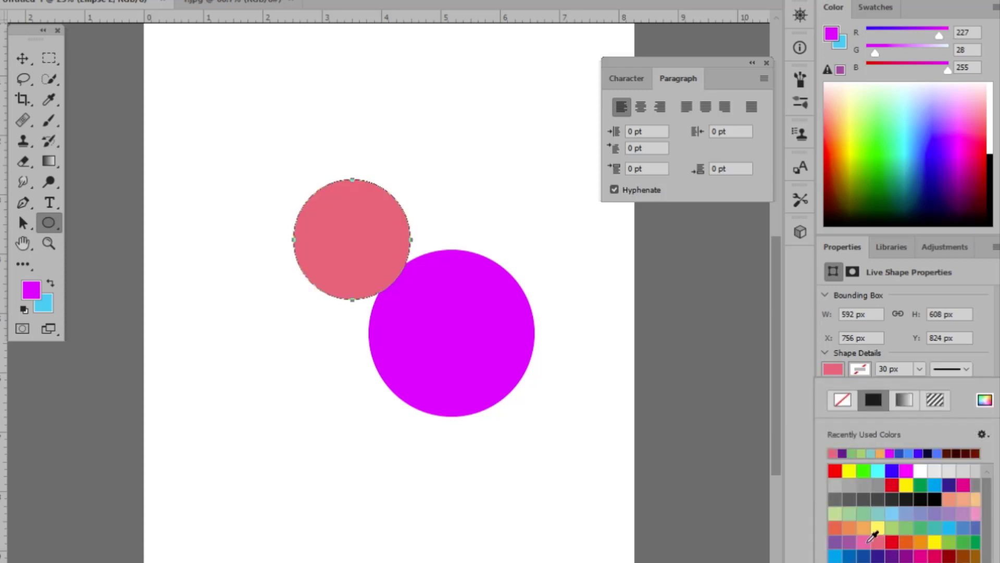
left_click(863, 542)
left_click(863, 527)
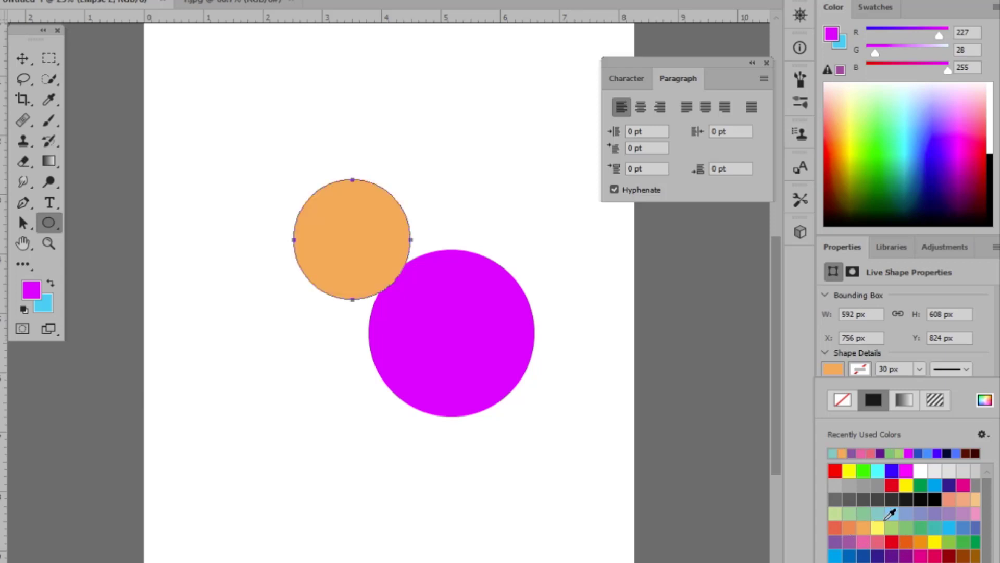
left_click(891, 513)
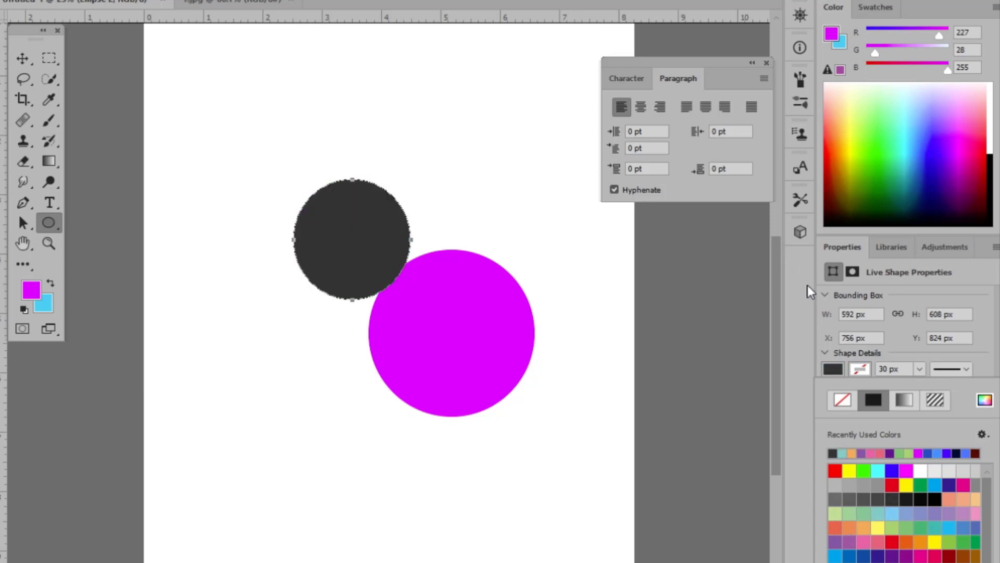
left_click(813, 406)
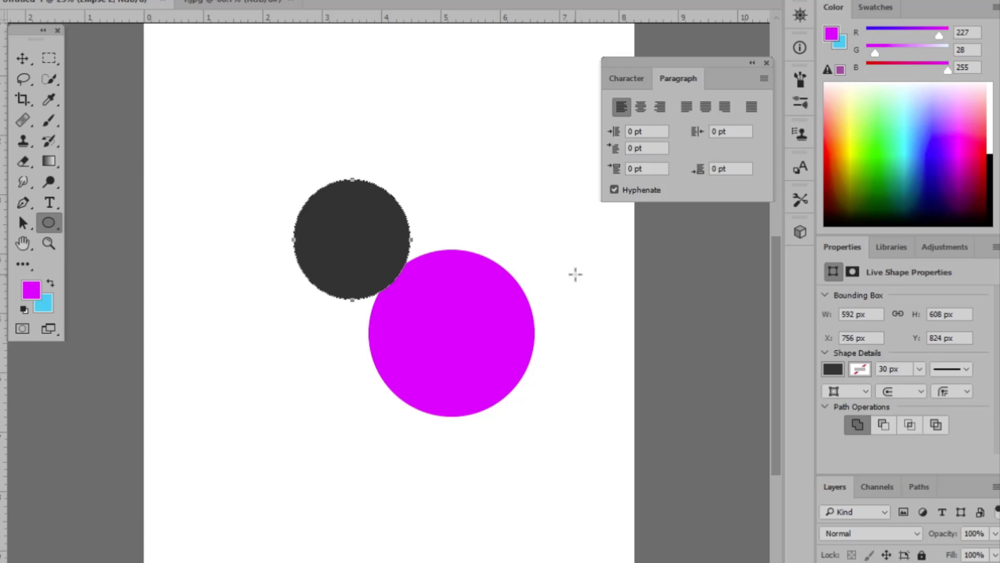
left_click(831, 369)
scroll(992, 531, "down", 1)
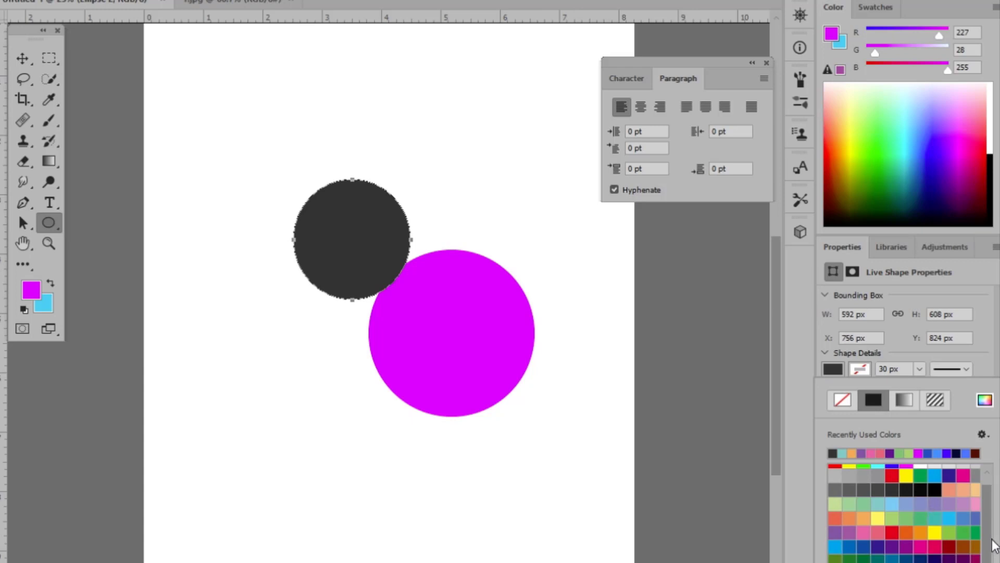
scroll(993, 545, "up", 1)
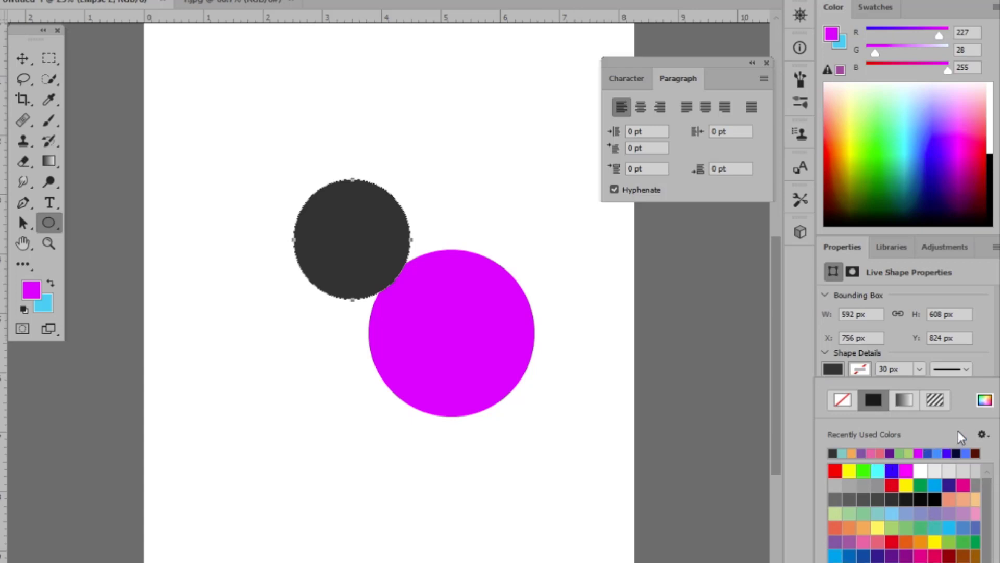
left_click(990, 363)
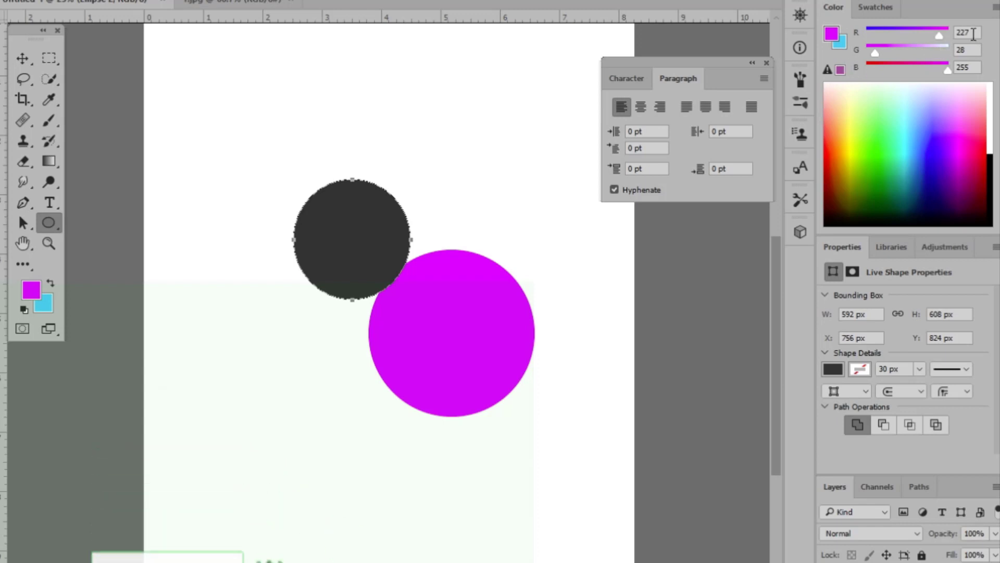
left_click(973, 33)
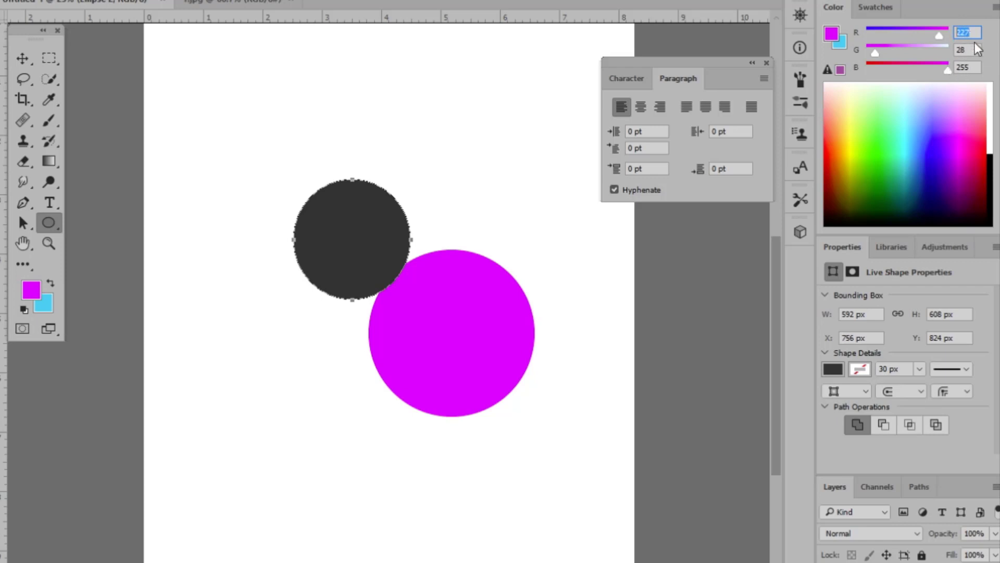
Set the foreground colour to mint green (R106 G220 B139) with the Color panel sliders
left_click_drag(935, 35, 904, 33)
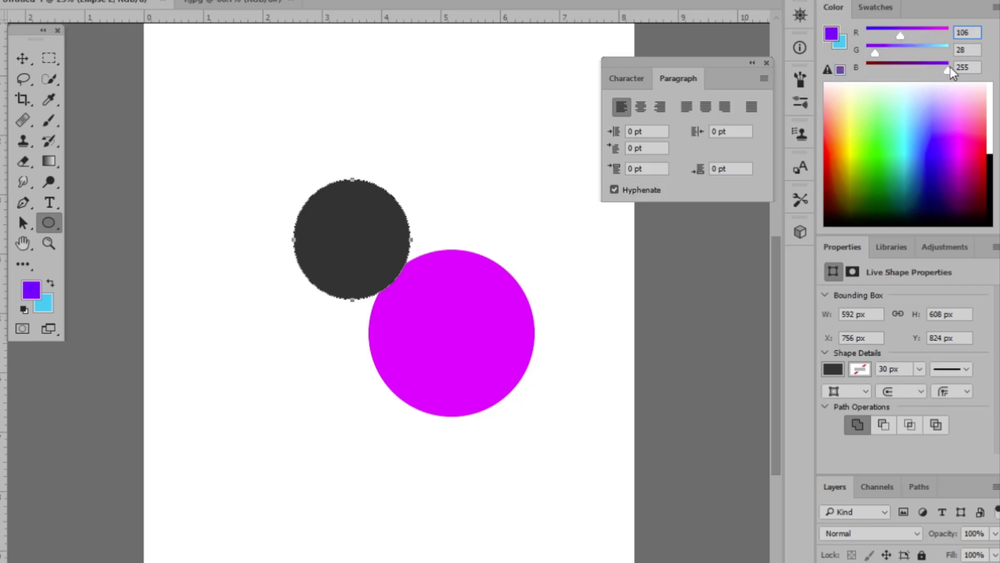
mouse_move(950, 67)
left_mouse_down()
mouse_move(912, 69)
mouse_move(937, 55)
left_mouse_up()
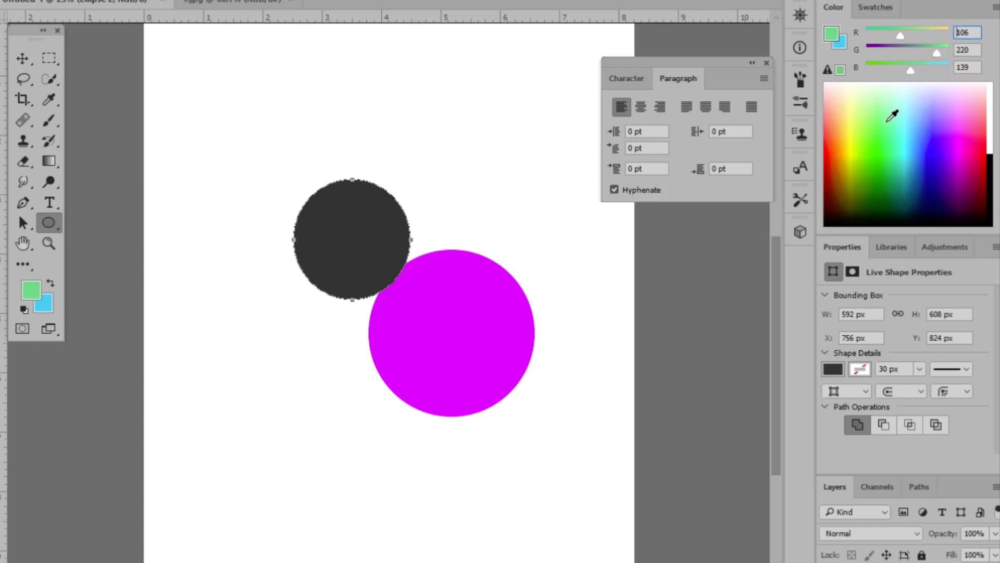
left_click(832, 369)
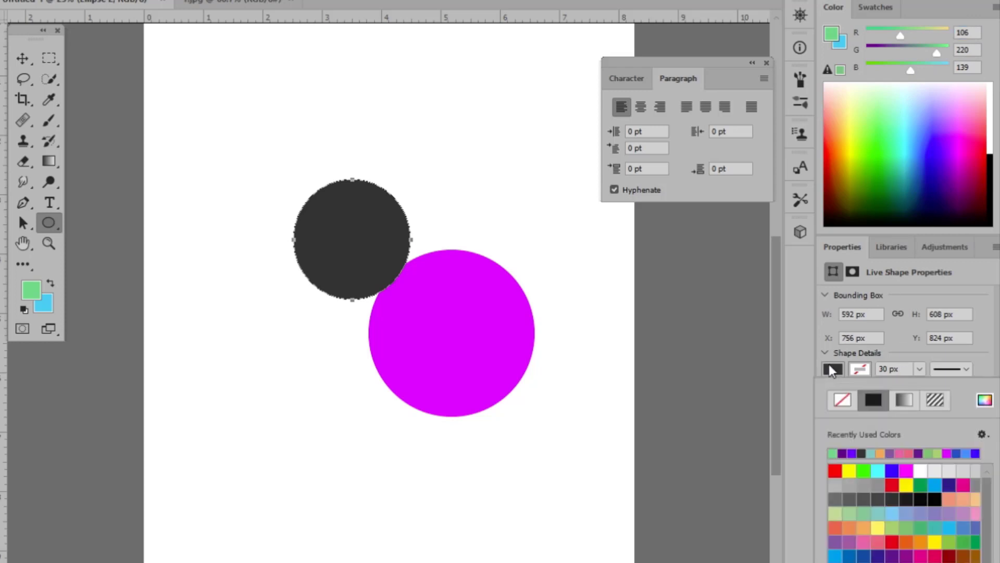
left_click(831, 369)
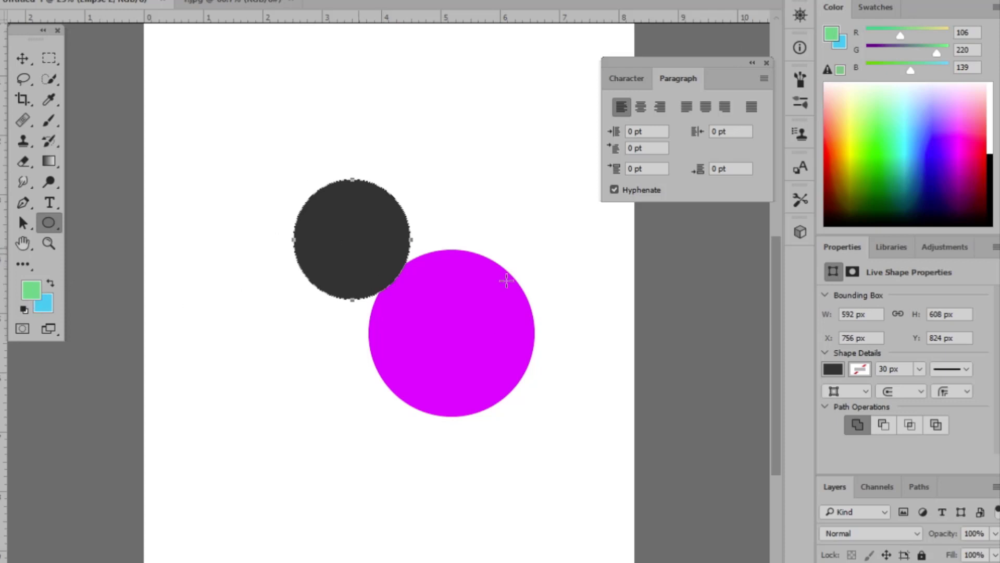
Zoom in on the circles and fill the smaller one with the mint green foreground
key("ctrl+plus")
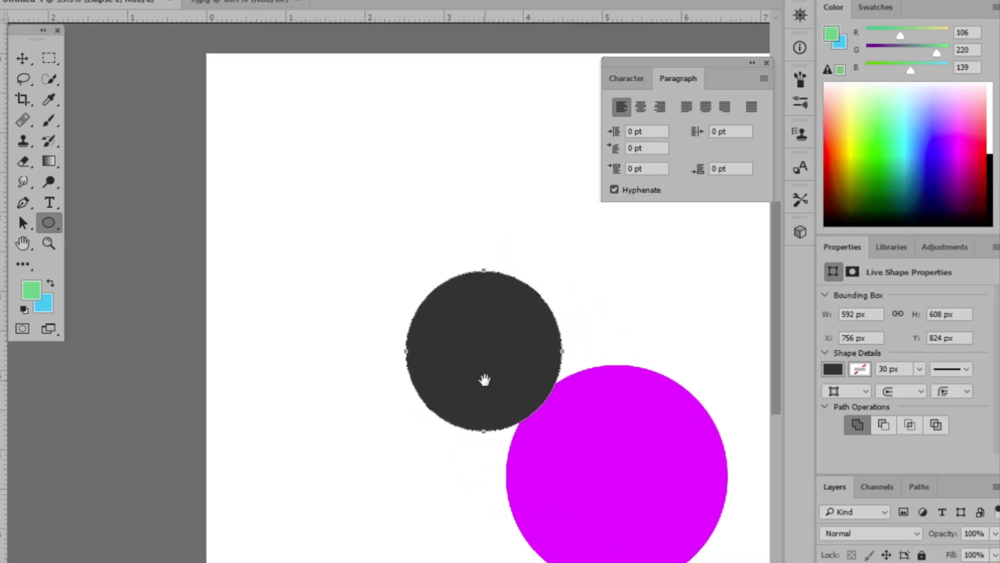
key("ctrl+plus")
left_click_drag(585, 297, 472, 290)
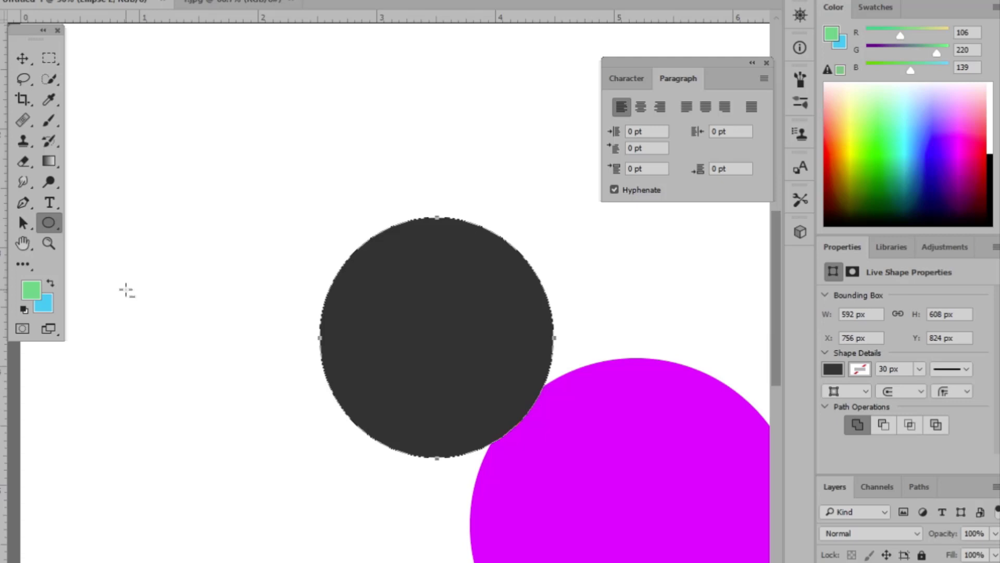
key("alt+BackSpace")
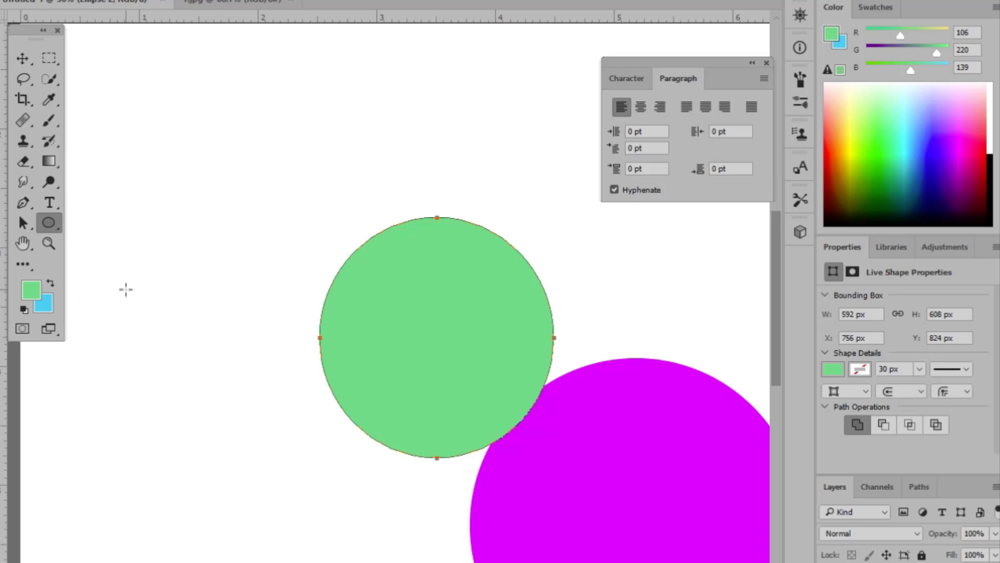
Set the background colour to a bright yellow-green (#dbf21a) in the Color Picker
left_click(44, 303)
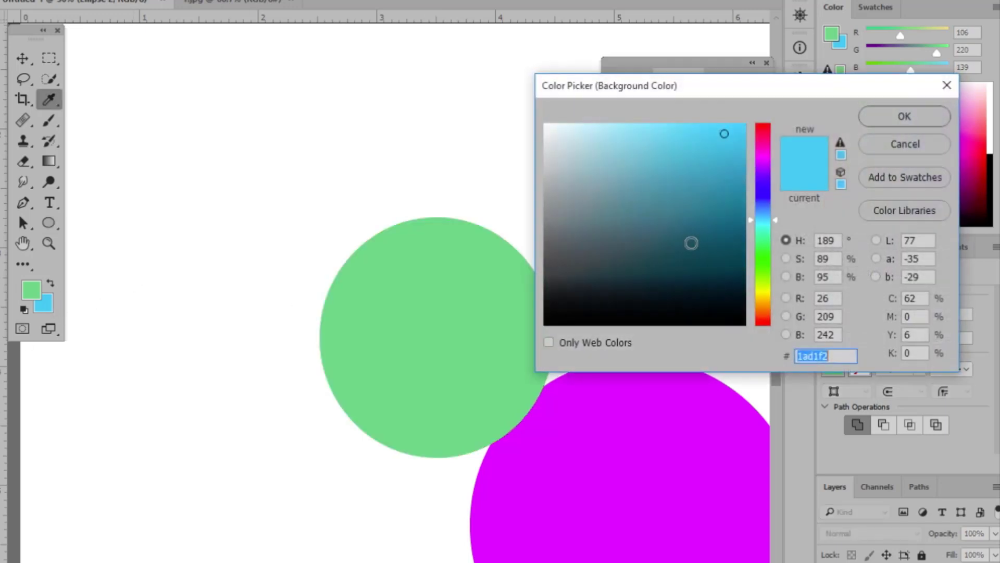
left_click(769, 309)
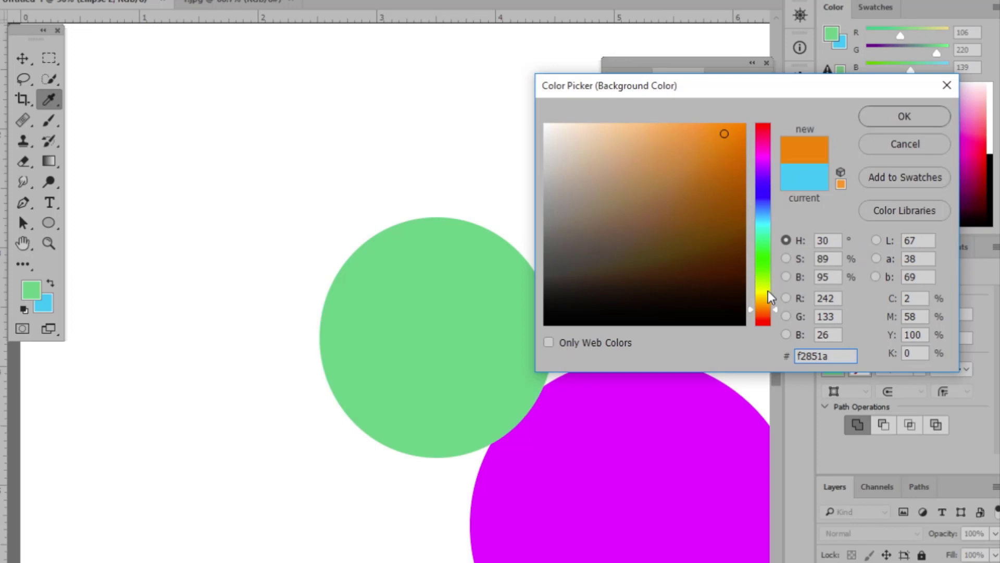
left_click(768, 291)
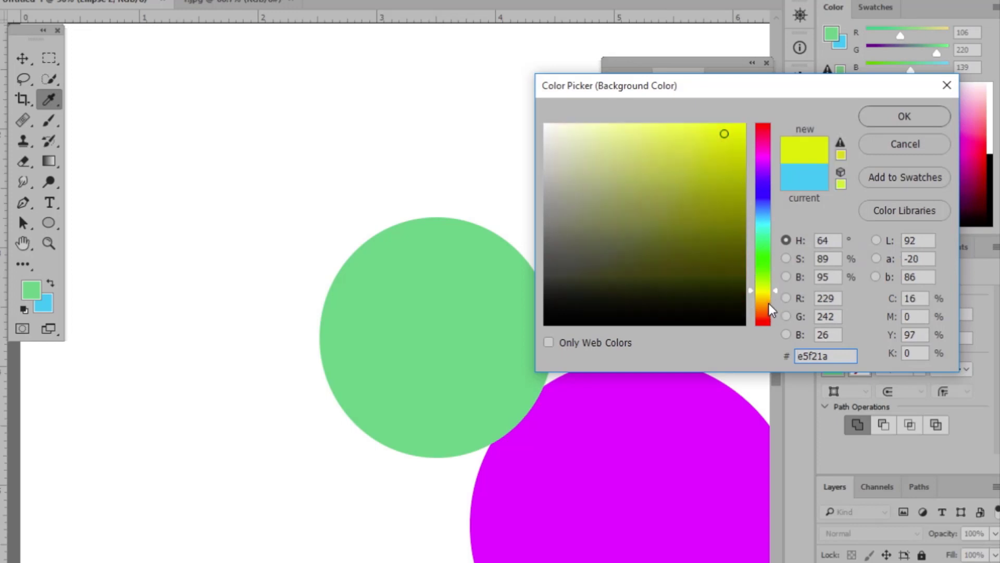
left_click(770, 303)
mouse_move(723, 168)
left_mouse_down()
mouse_move(726, 136)
mouse_move(742, 124)
left_mouse_up()
left_click(891, 115)
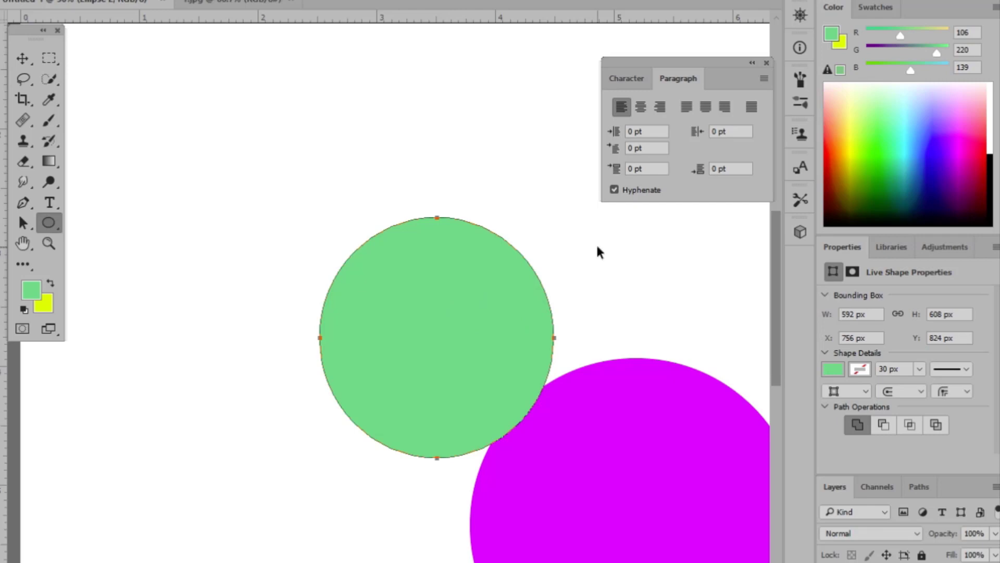
Fill the smaller circle with the yellow-green background colour using Ctrl+Backspace
key("ctrl+BackSpace")
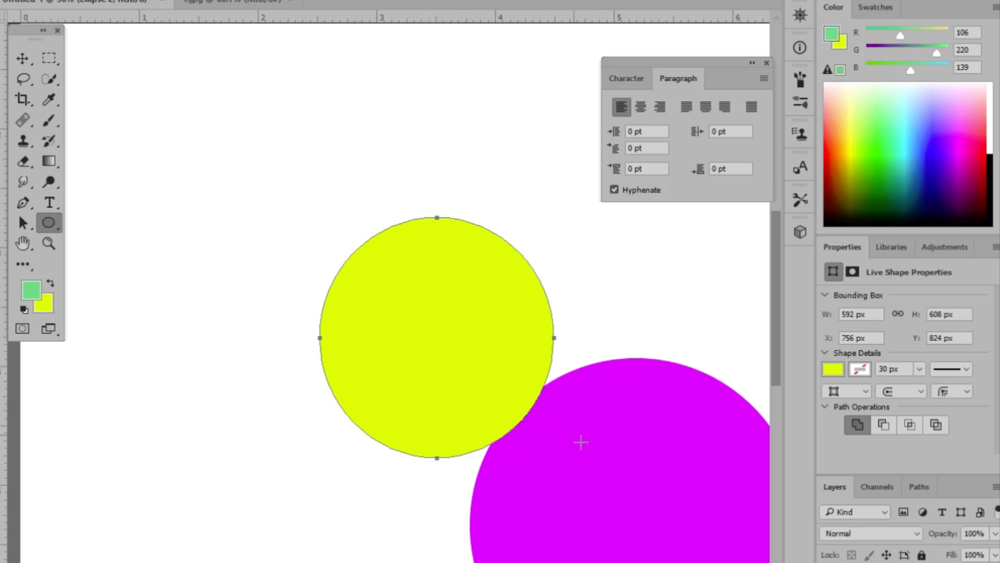
Fill the large magenta circle with the mint green foreground colour
left_click(22, 58)
left_click(586, 477)
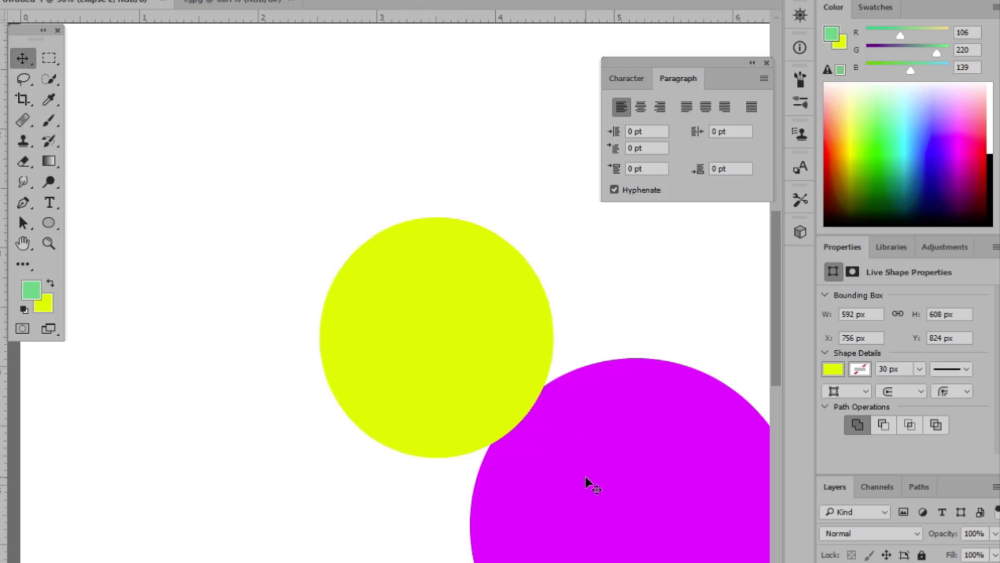
left_click_drag(579, 476, 422, 332)
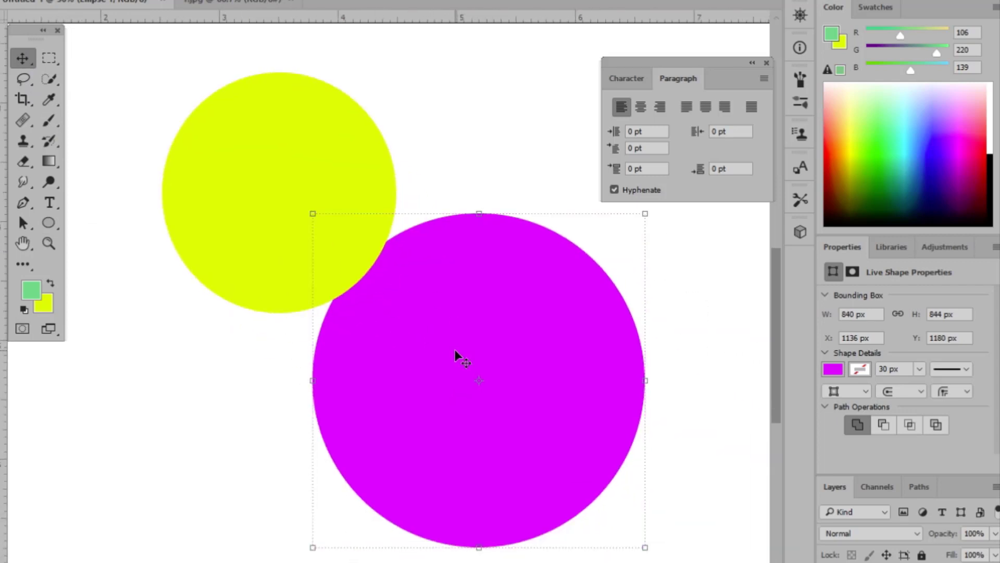
key("alt+BackSpace")
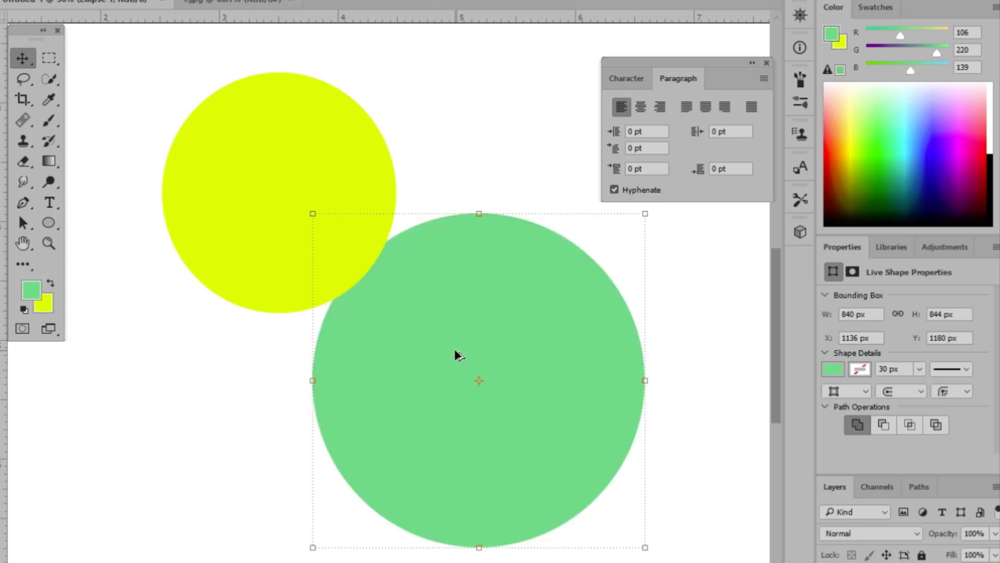
left_click(480, 105)
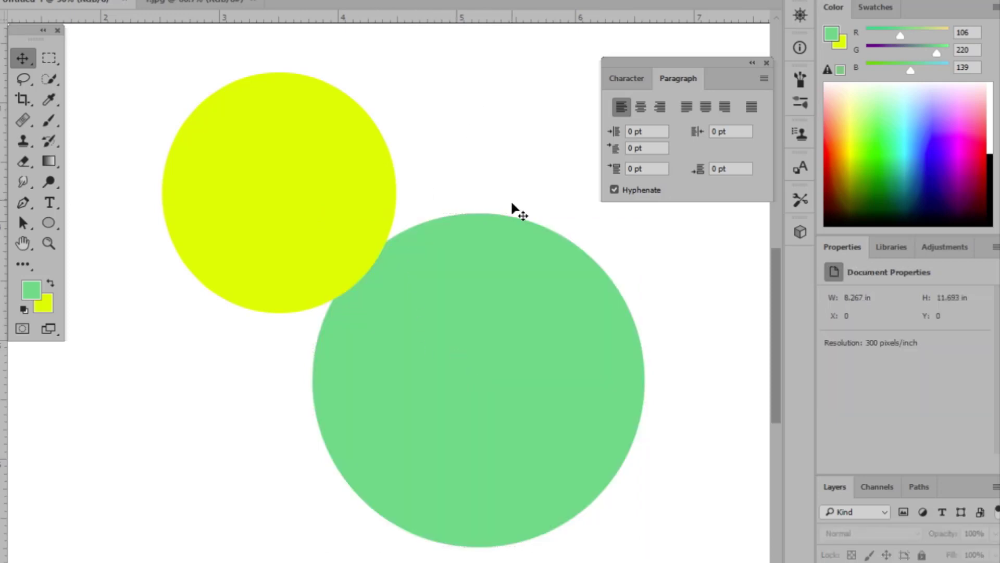
Nudge the yellow circle slightly to the right and clear the selection
scroll(464, 359, "up", 2)
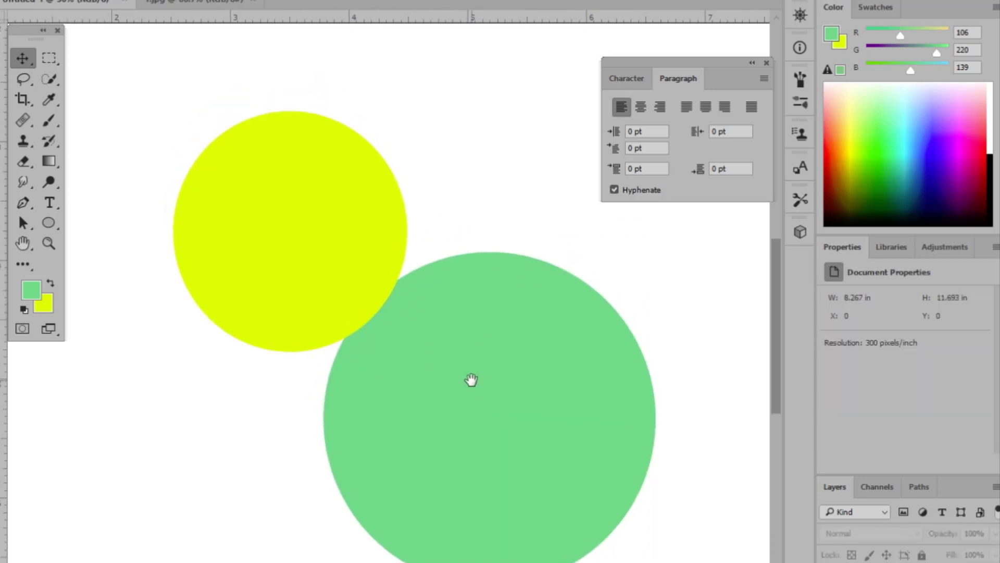
left_click_drag(335, 259, 341, 259)
left_click(531, 346)
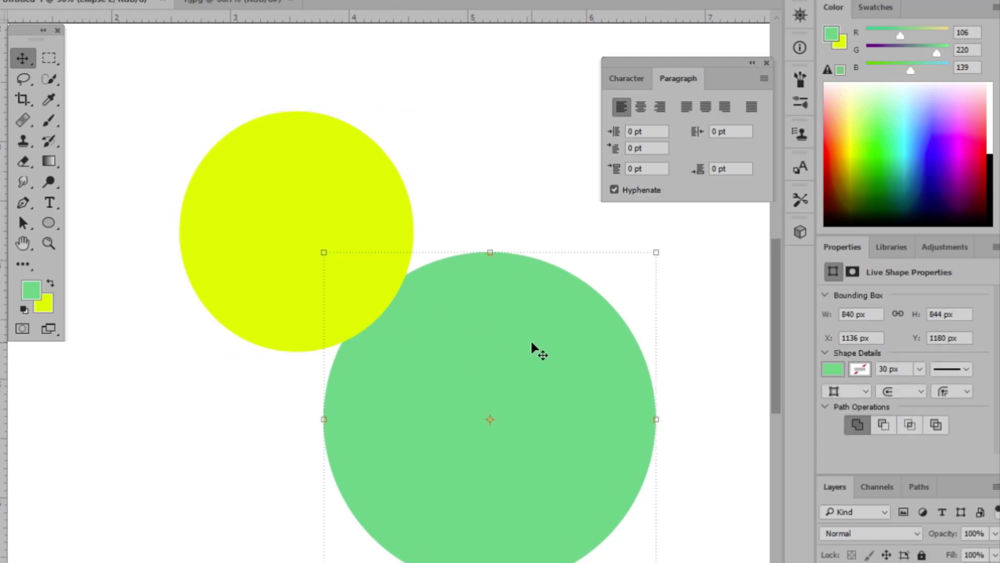
left_click(487, 176)
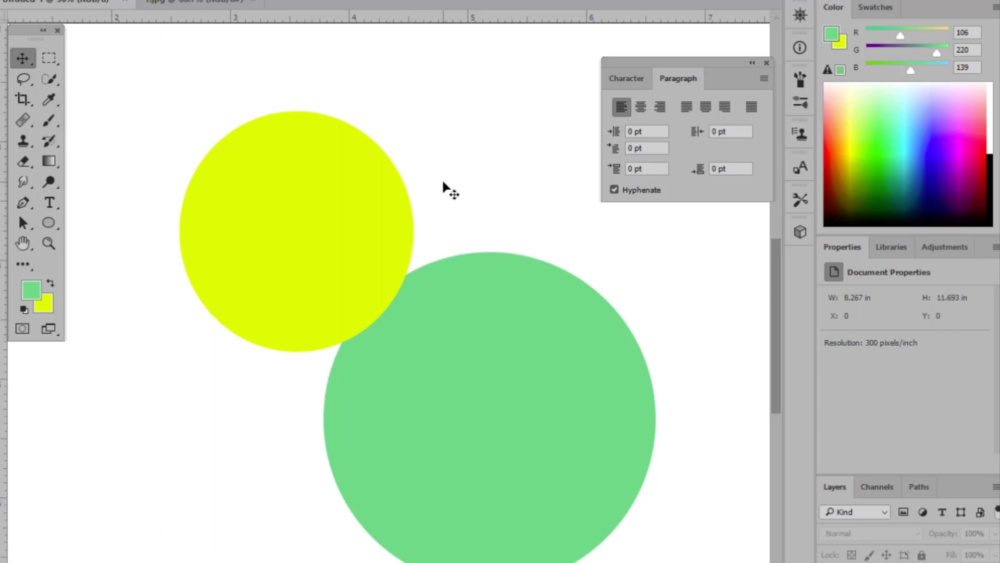
left_click(365, 196)
mouse_move(547, 351)
left_mouse_down()
mouse_move(500, 320)
mouse_move(547, 351)
left_mouse_up()
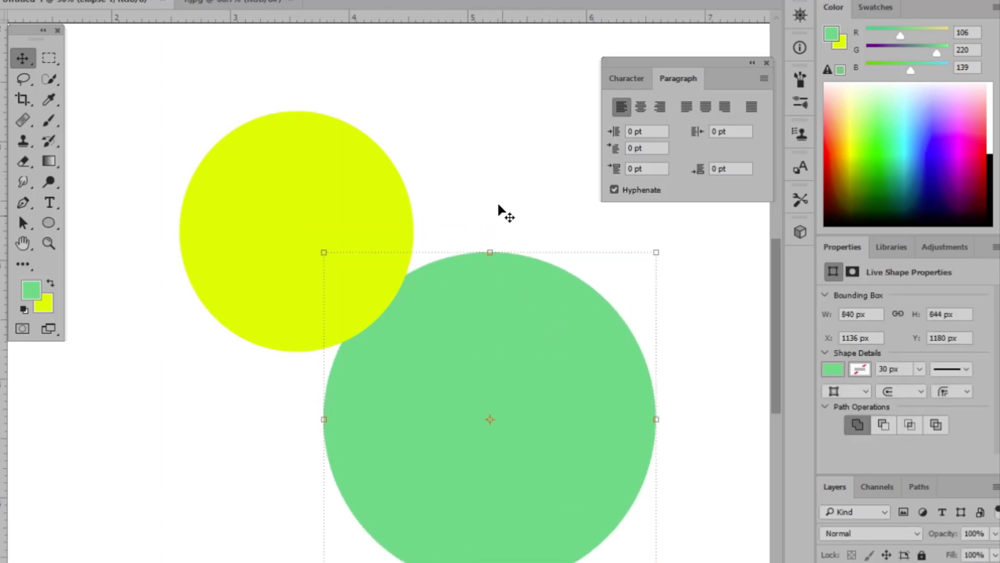
left_click(495, 195)
left_click(348, 227)
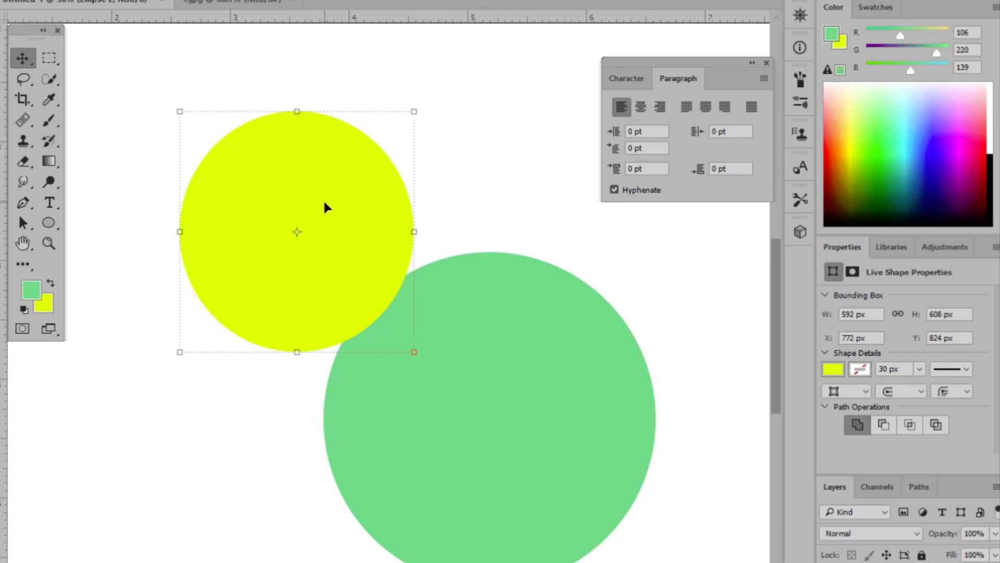
left_click(339, 93)
left_click(306, 191)
left_click(505, 221)
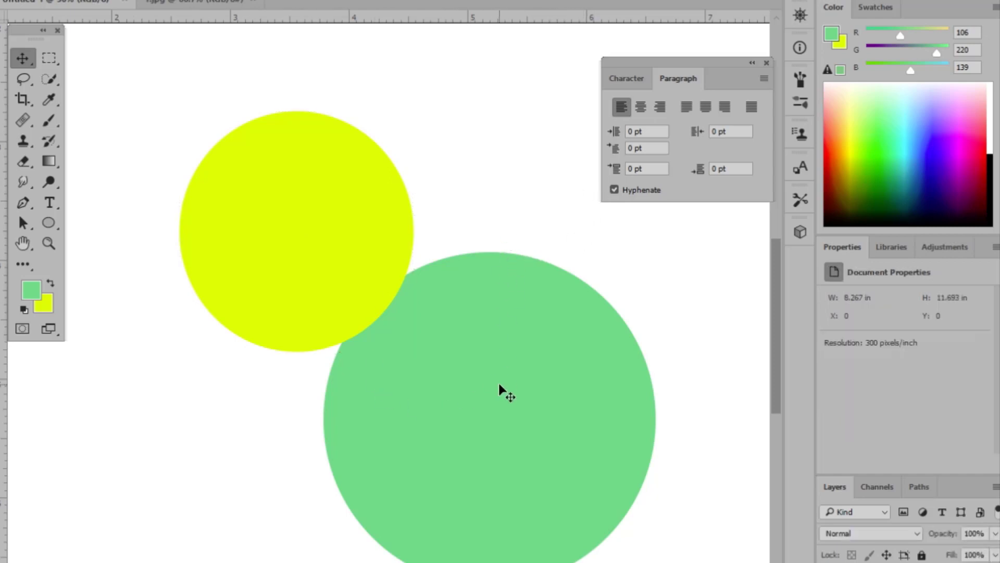
Move the green circle up and to the left under the yellow circle
left_click_drag(498, 383, 438, 333)
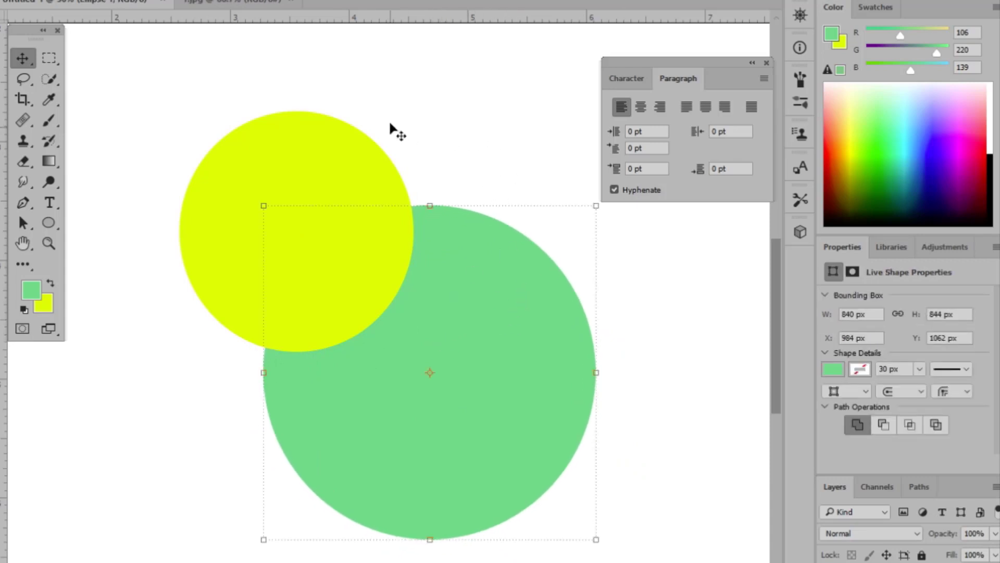
left_click(403, 146)
left_click(360, 186)
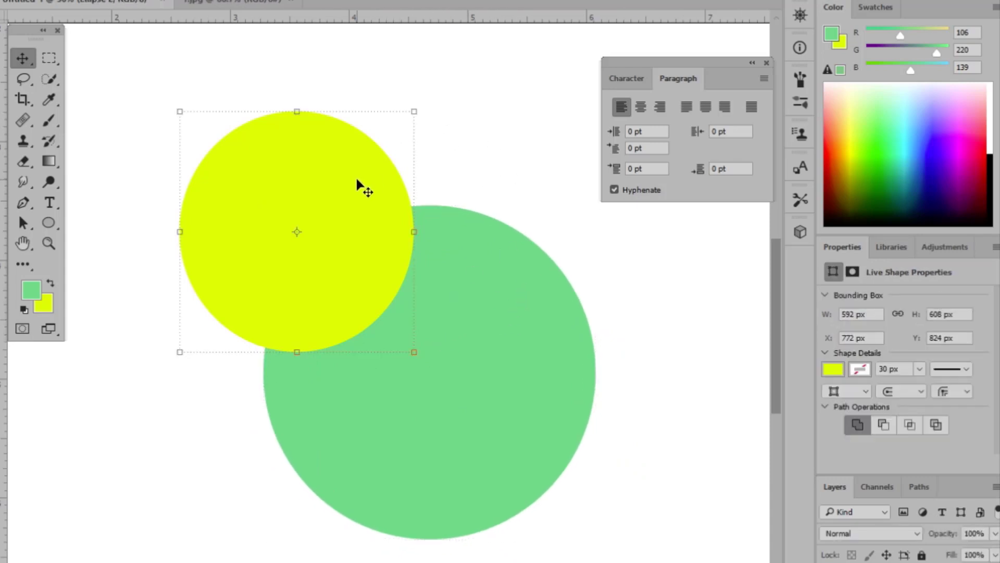
left_click(550, 296)
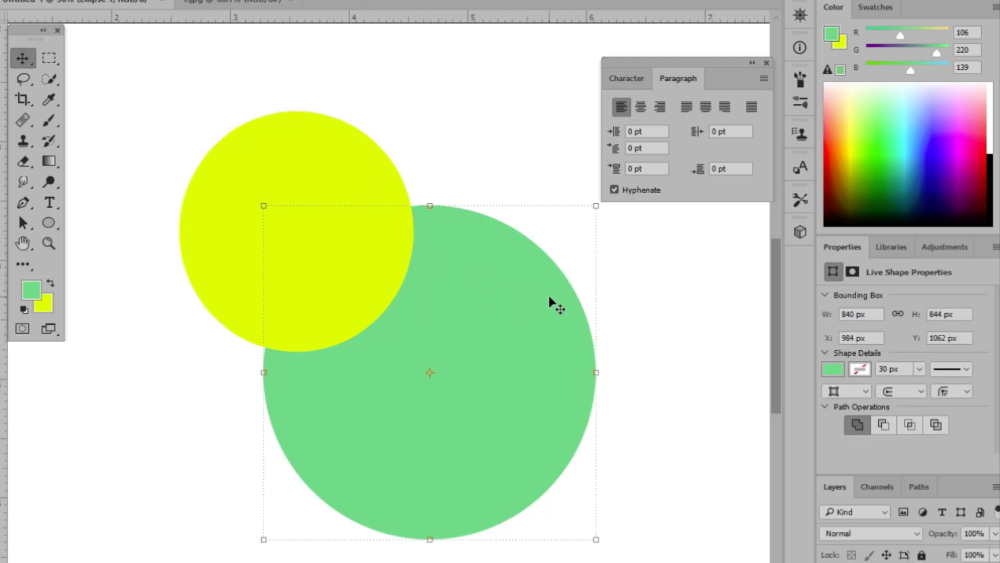
left_click(500, 139)
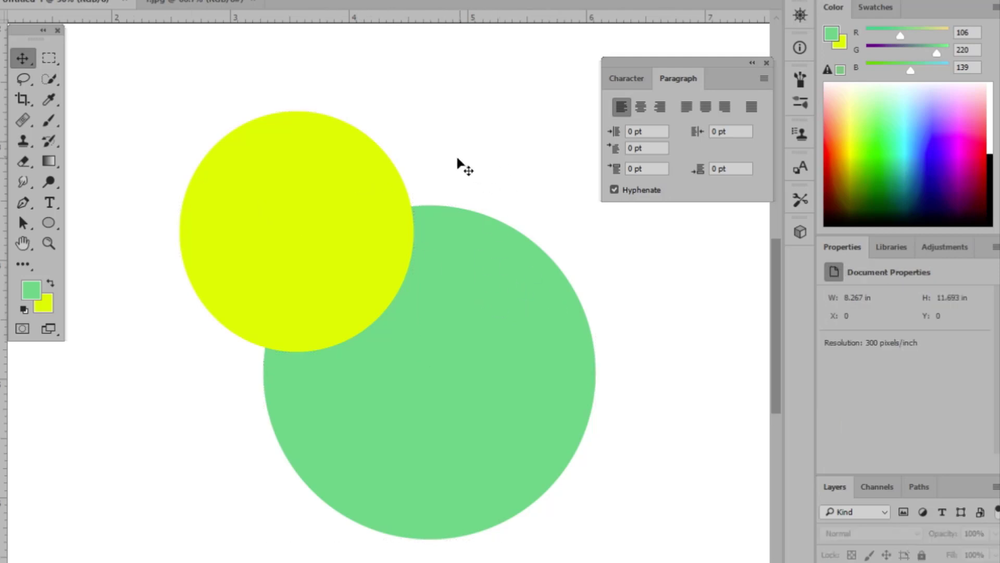
Alternate selecting the yellow and green circles, then deselect and zoom out
left_click(325, 201)
left_click(420, 323)
left_click(313, 202)
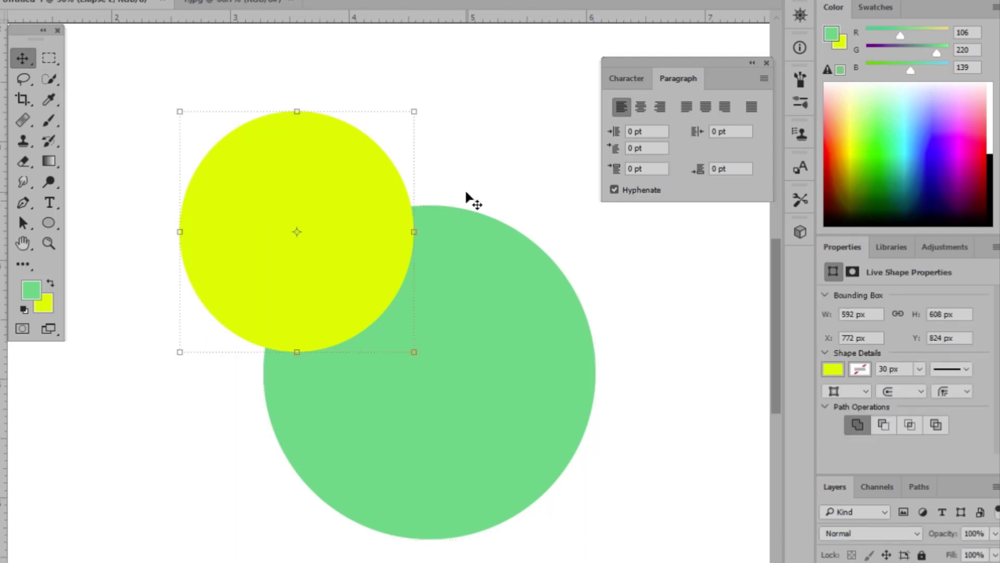
left_click(514, 304)
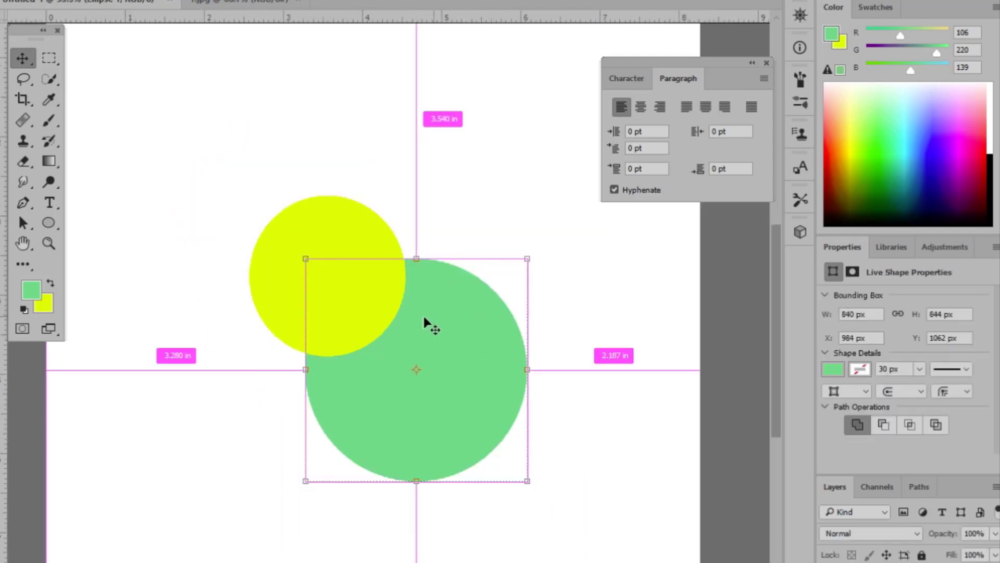
left_click(310, 218)
left_click(480, 139)
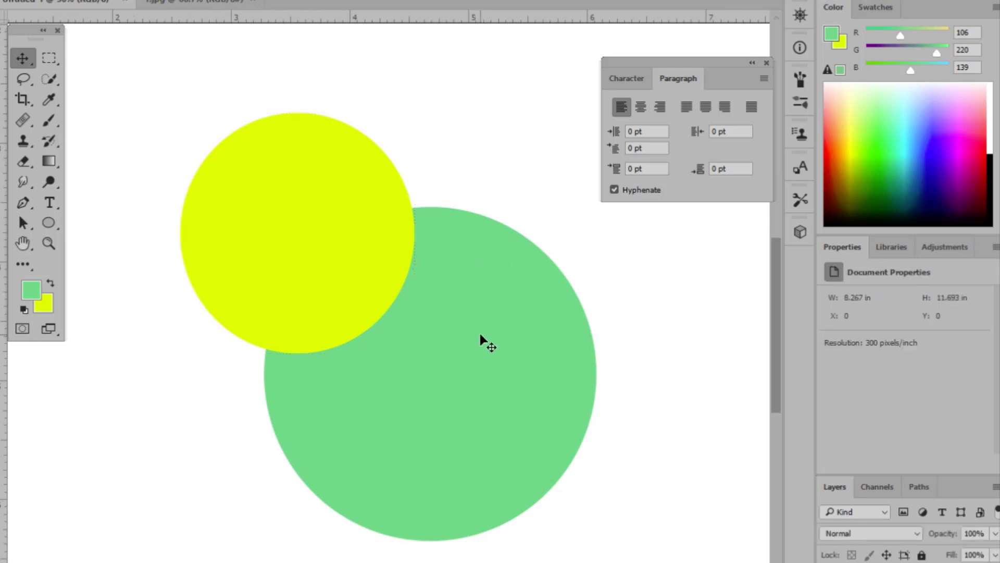
left_click(482, 339)
left_click(277, 227)
left_click(472, 136)
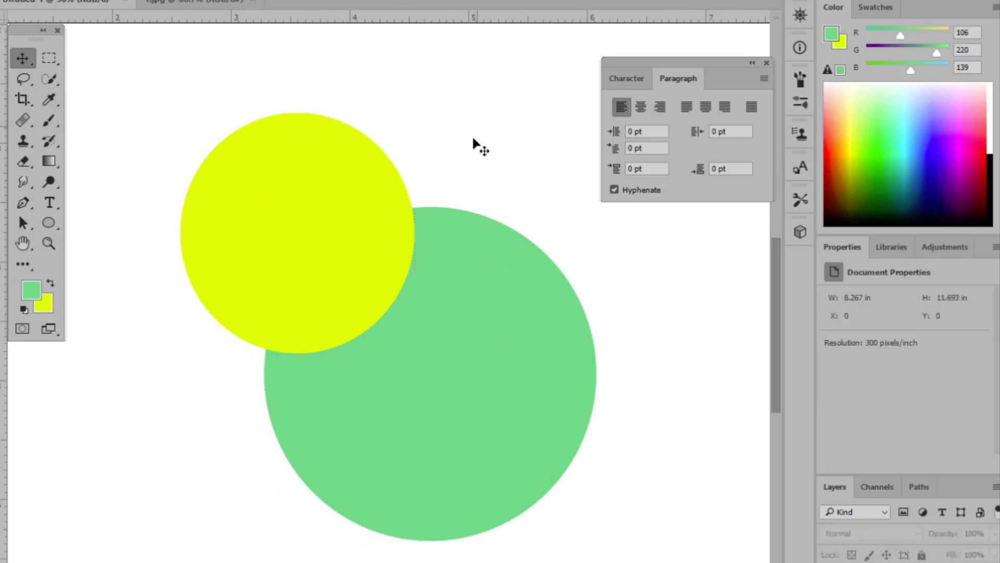
left_click(334, 246)
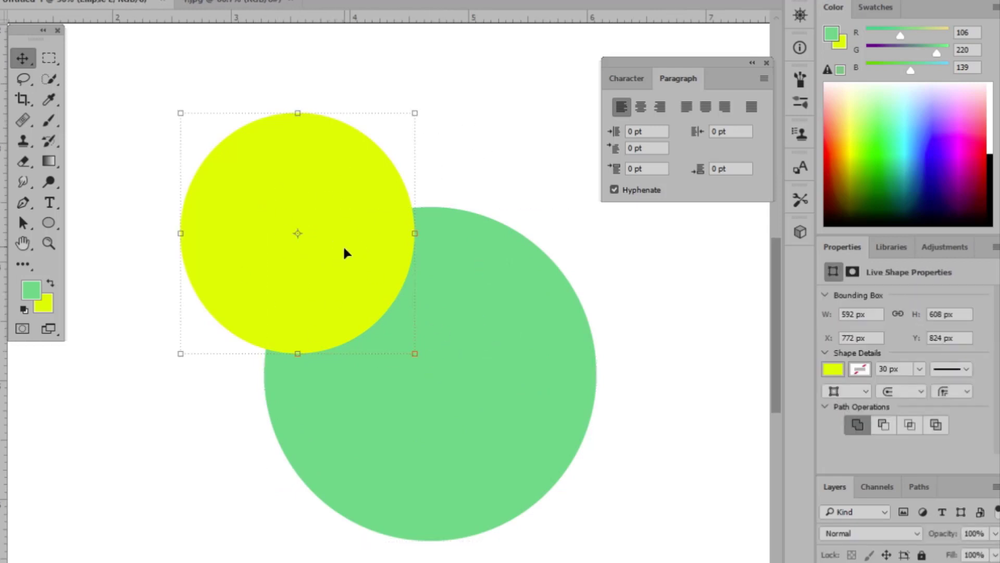
left_click(145, 107)
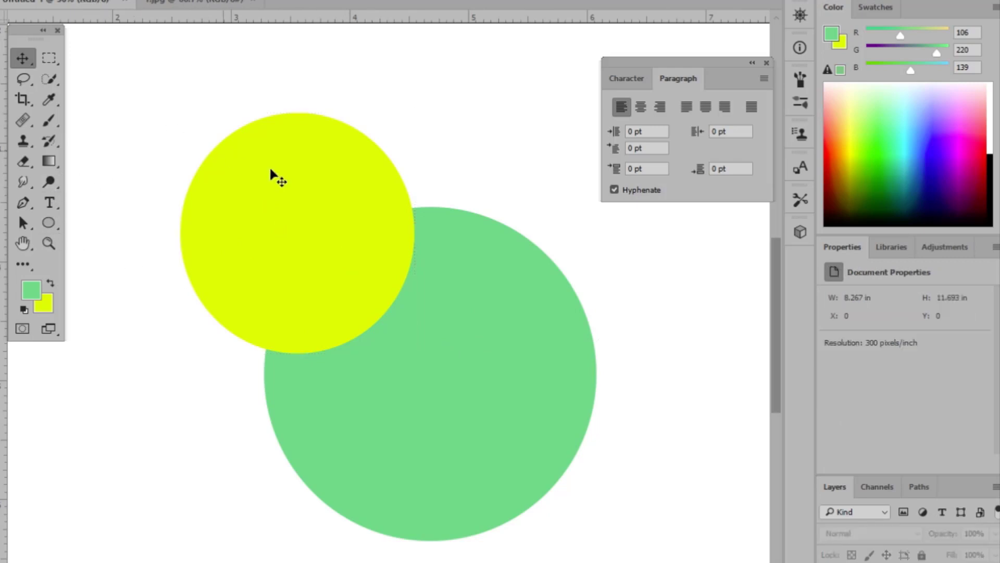
key("ctrl+minus")
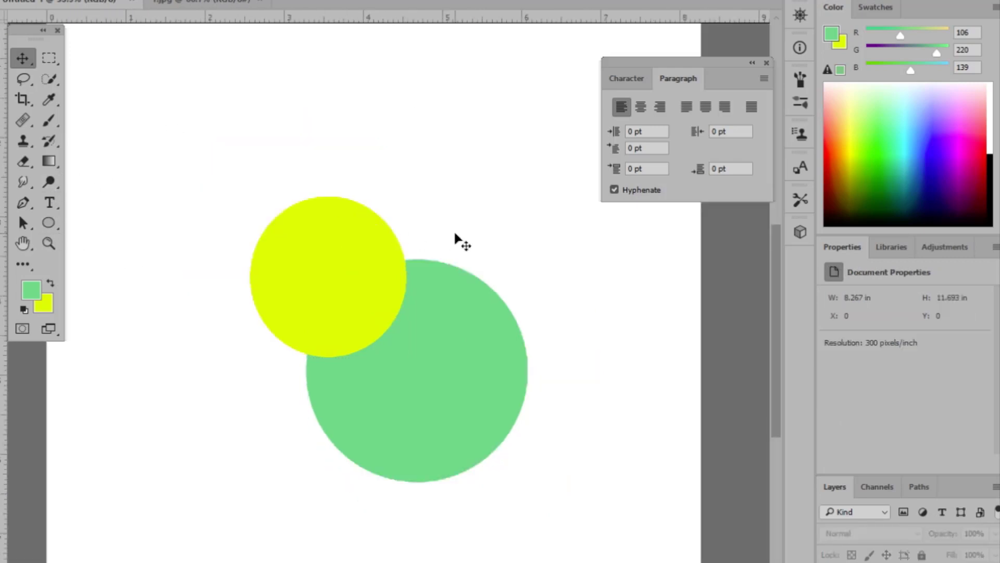
Select the yellow circle with the Move tool and nudge it slightly upward
left_click(339, 264)
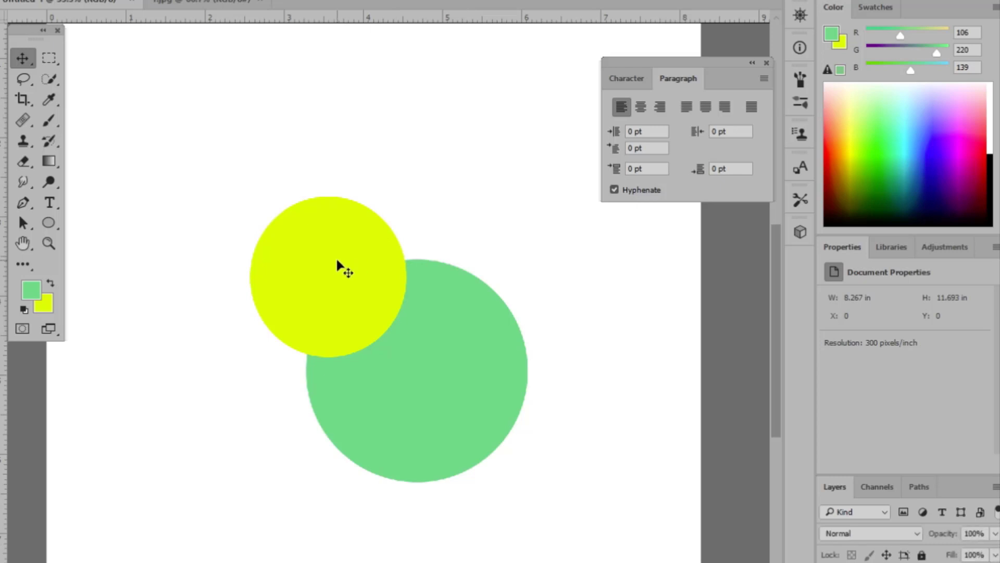
left_click(392, 148)
left_click(327, 275)
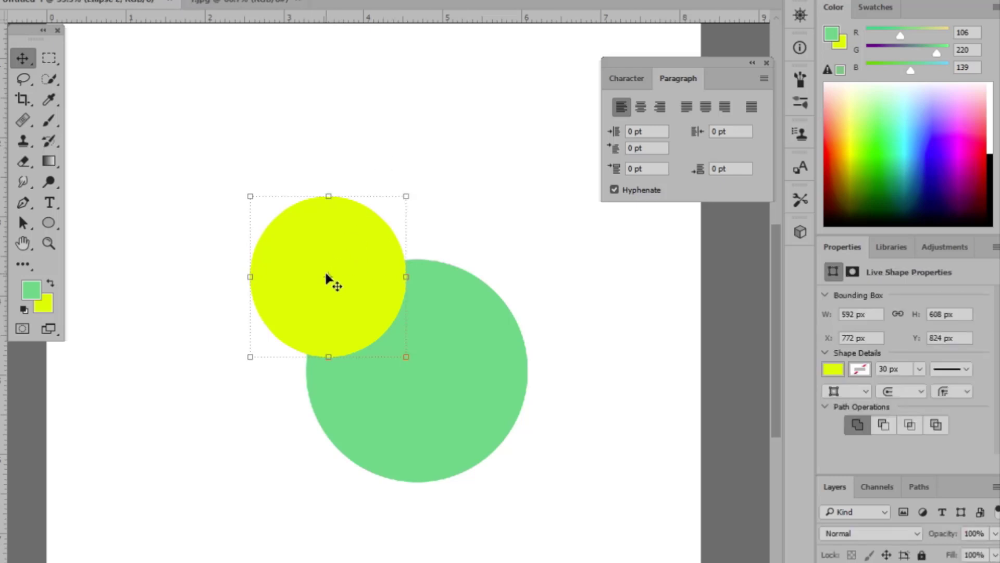
left_click(485, 230)
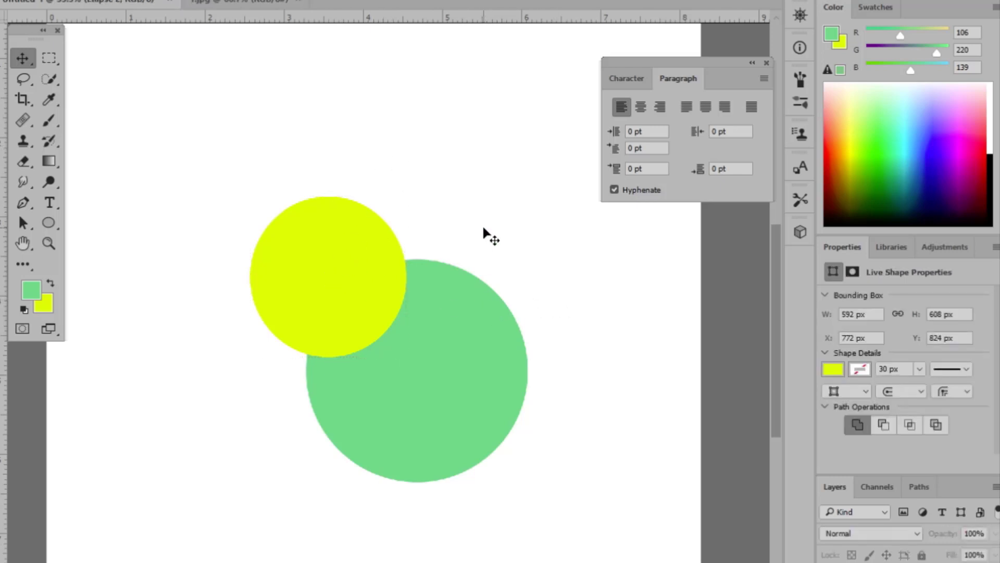
left_click(348, 252)
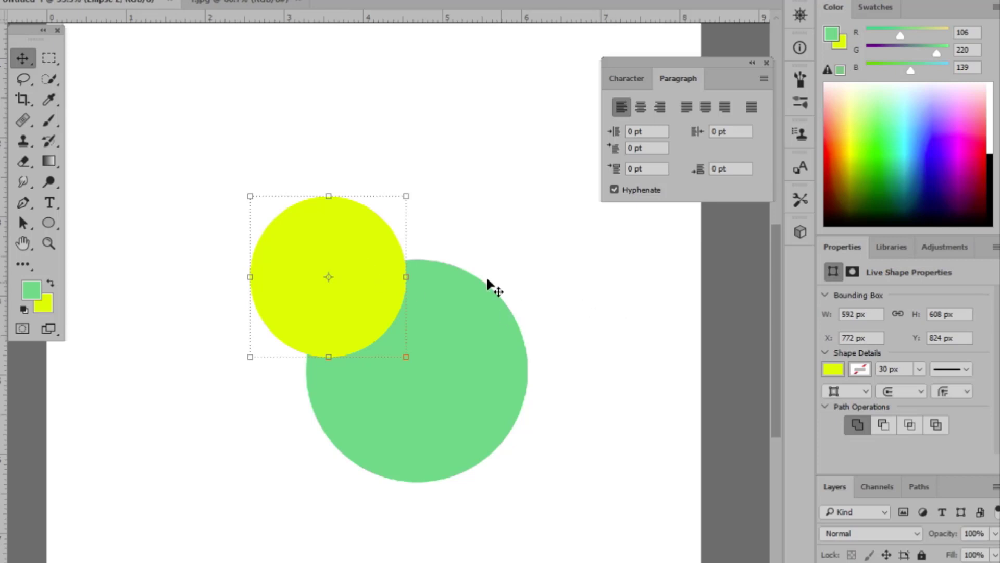
left_click(528, 249)
left_click(330, 258)
mouse_move(345, 252)
left_mouse_down()
mouse_move(378, 295)
mouse_move(346, 235)
left_mouse_up()
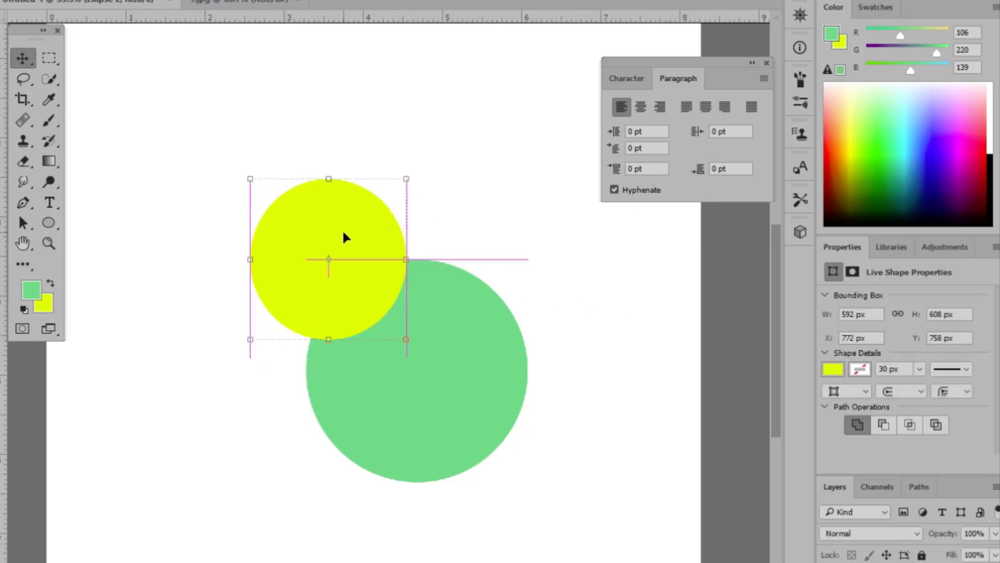
Centre the yellow circle over the green circle's top half, at X 1108, Y 905 px
left_click(486, 226)
left_click(350, 229)
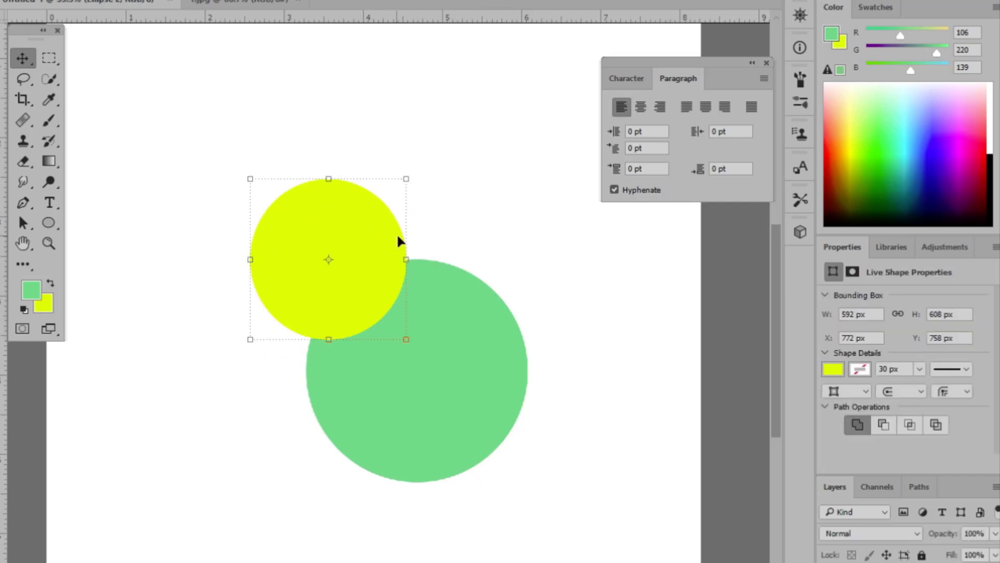
mouse_move(340, 223)
left_mouse_down()
mouse_move(444, 252)
mouse_move(430, 264)
left_mouse_up()
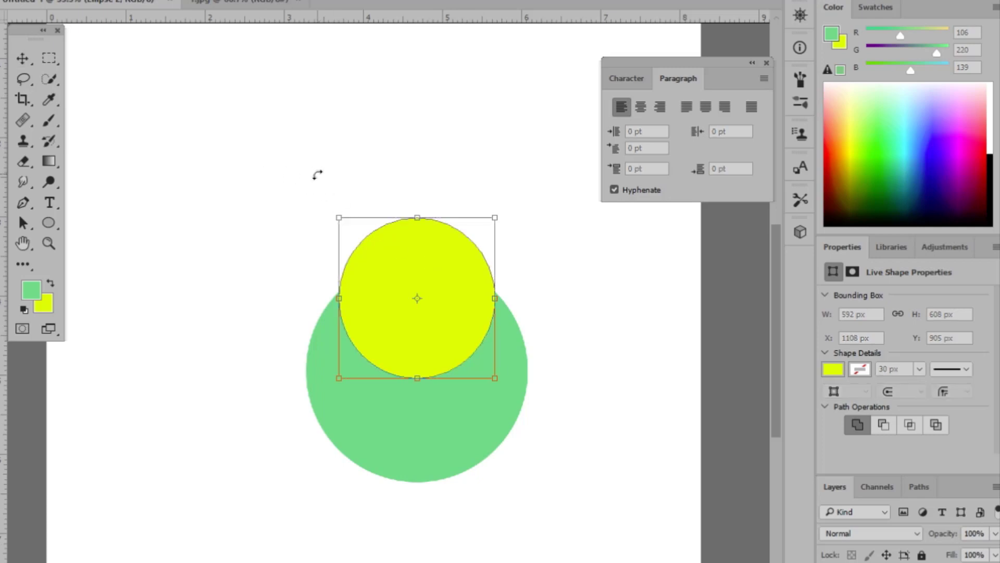
key("Return")
left_click_drag(310, 172, 532, 477)
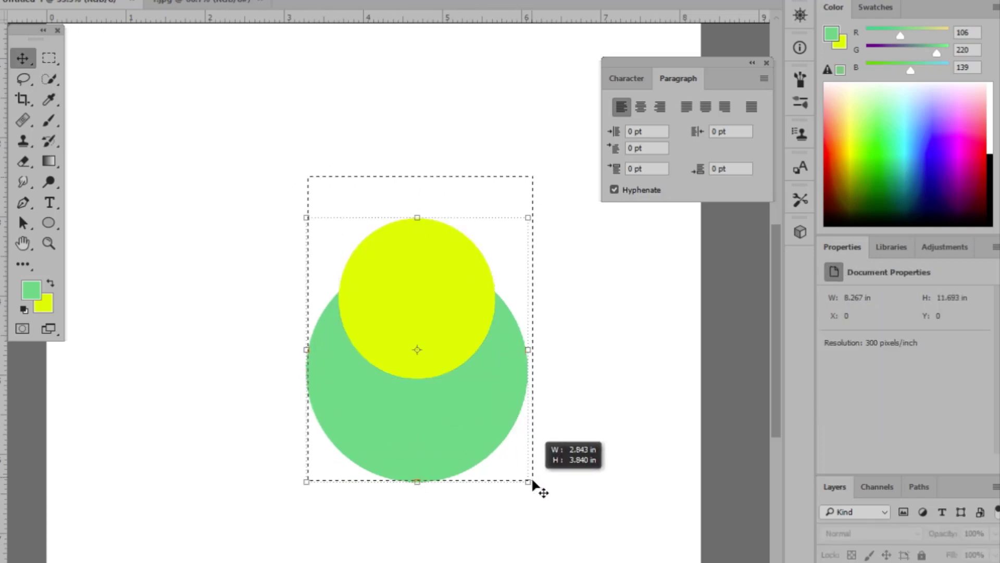
left_click(616, 314)
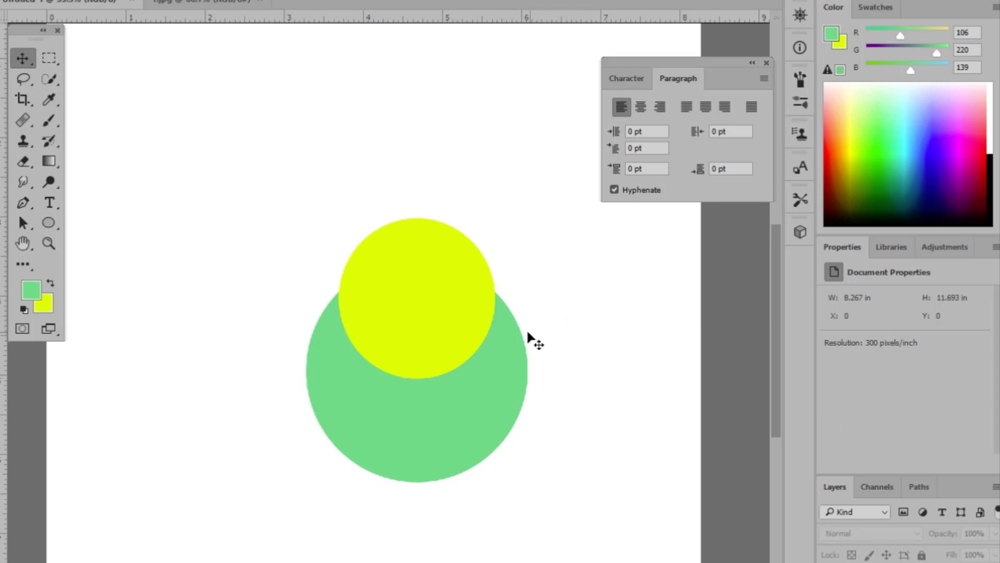
left_click(402, 277)
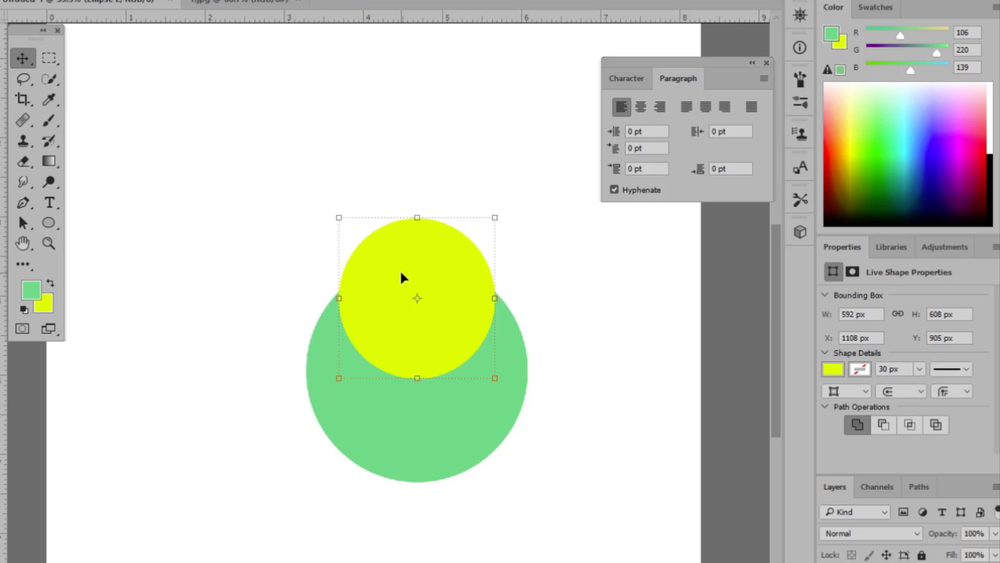
Marquee-select both circles, then clear the selection
left_click(305, 223)
left_click(424, 297)
left_click(258, 243)
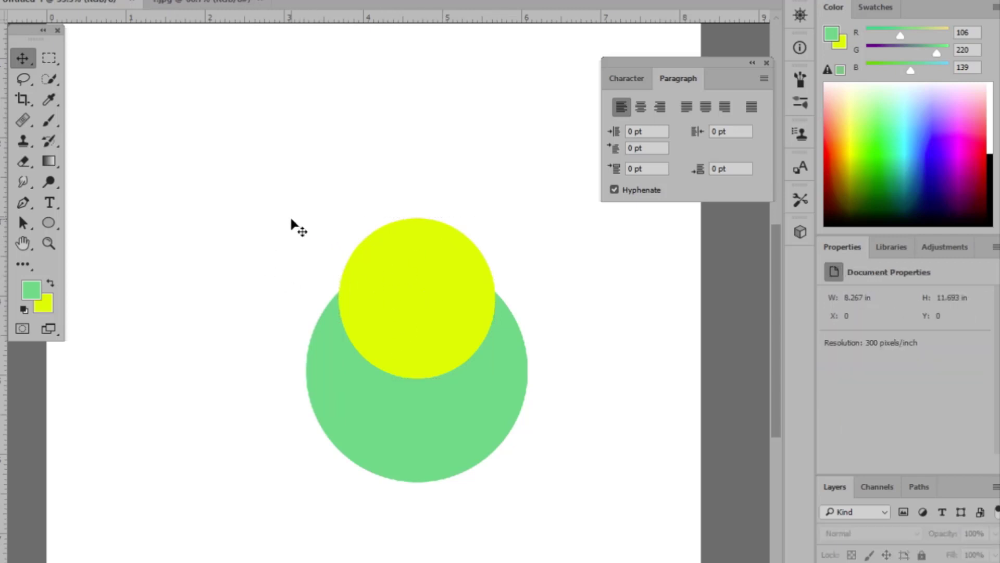
left_click_drag(291, 219, 547, 534)
left_click(616, 321)
Drag the yellow circle up and left onto the green circle's upper-left edge
left_click(424, 272)
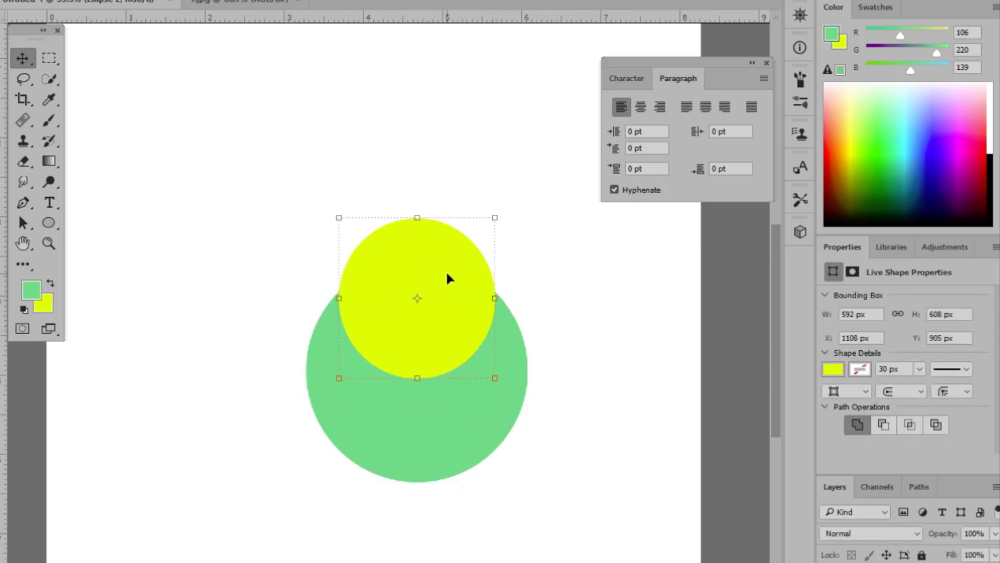
left_click_drag(447, 275, 352, 204)
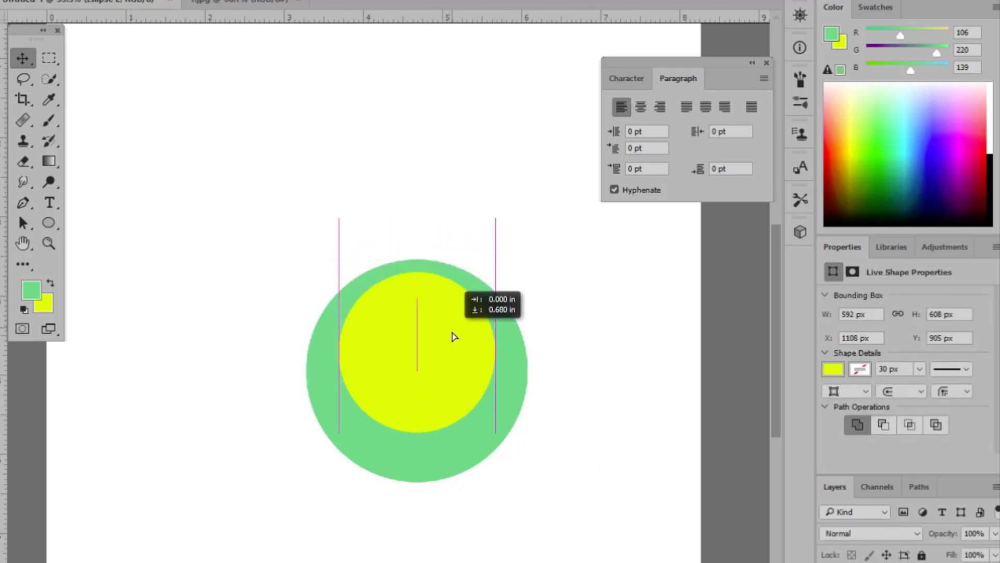
left_click(512, 241)
left_click(315, 243)
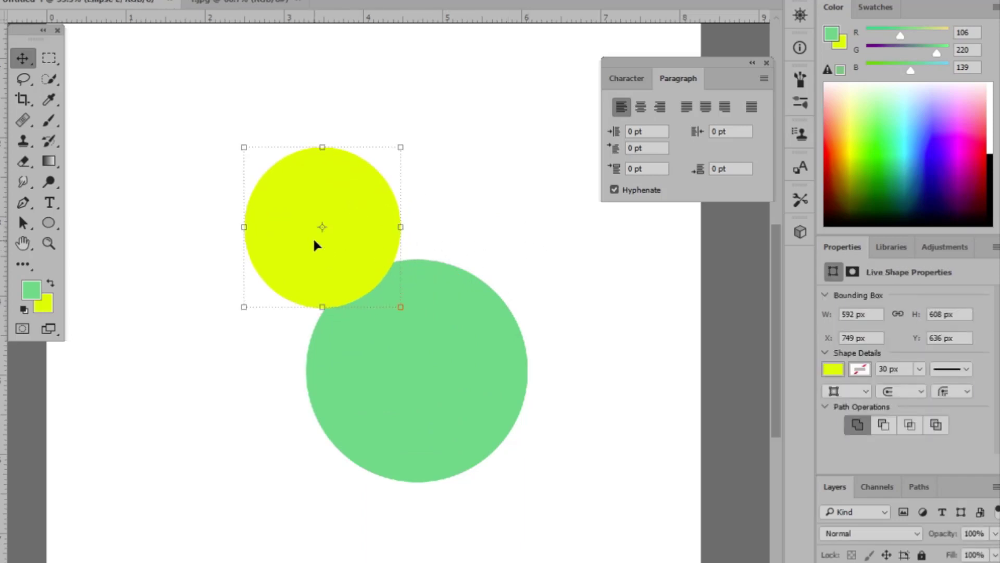
left_click(466, 345)
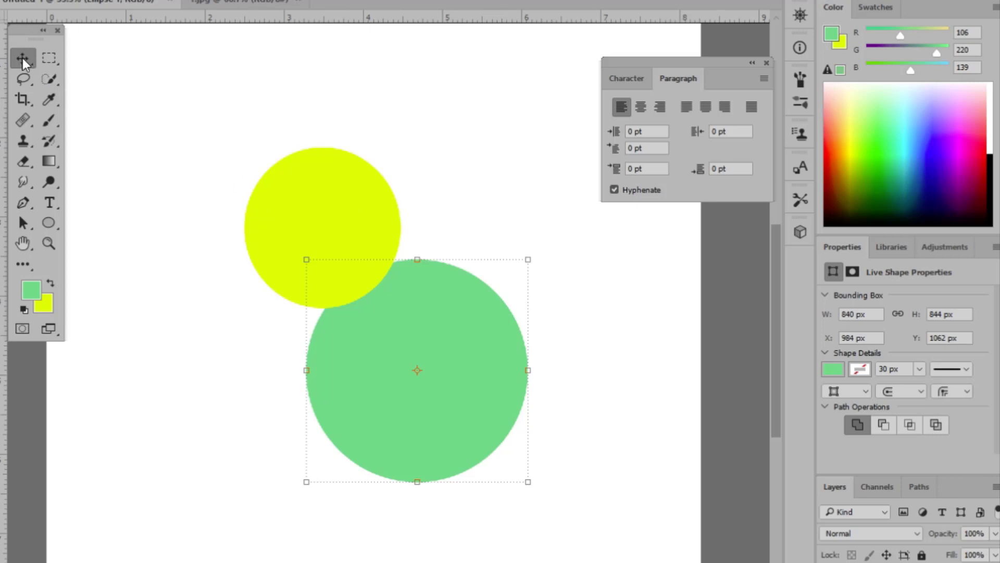
left_click(371, 133)
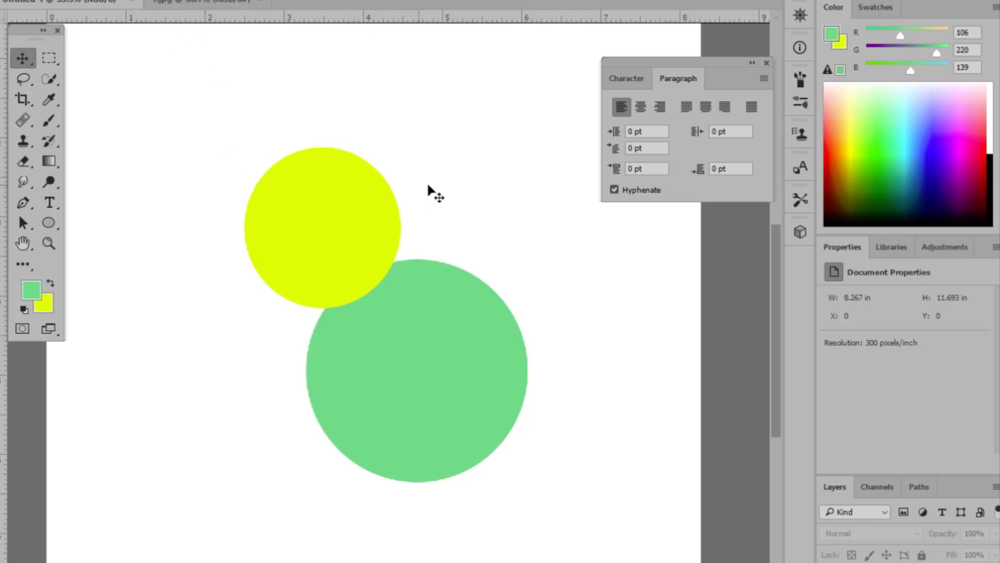
Alternately select the yellow and green circles to check their placement
left_click(338, 209)
left_click(444, 365)
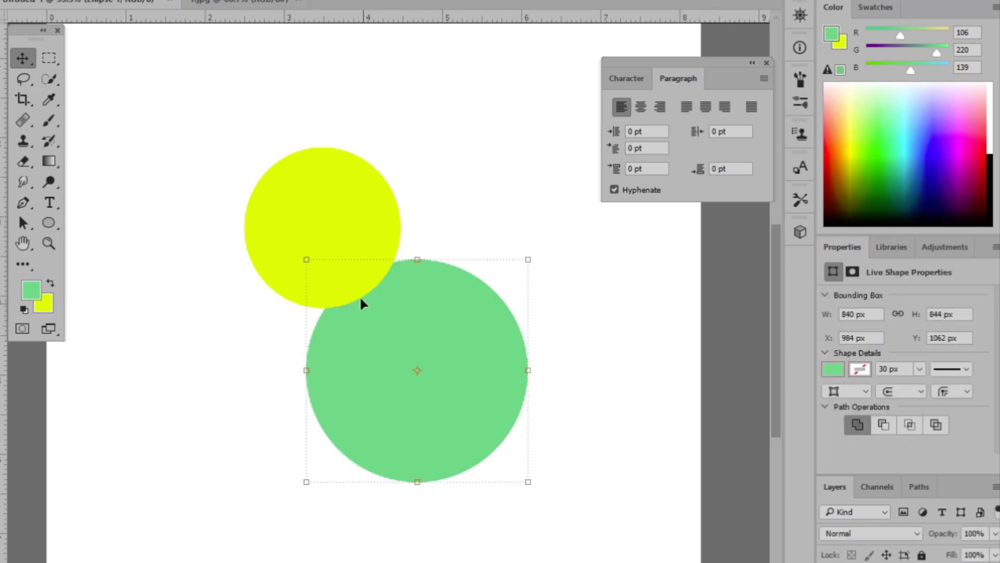
left_click(318, 201)
left_click(470, 414)
left_click(340, 233)
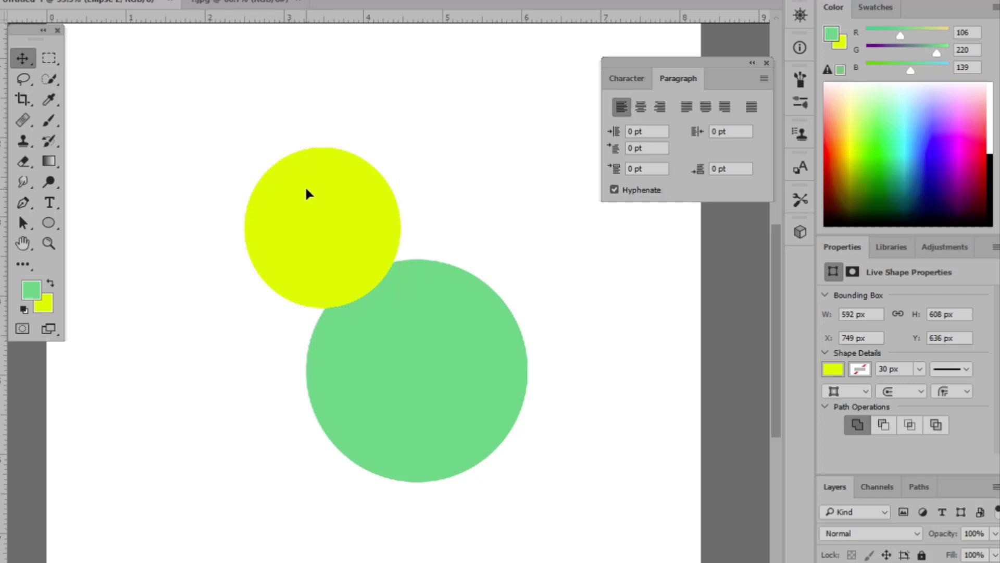
Drag the yellow circle onto the green circle, then back left until the edges just meet
mouse_move(305, 186)
left_mouse_down()
mouse_move(383, 295)
mouse_move(218, 168)
mouse_move(456, 183)
mouse_move(361, 157)
mouse_move(208, 283)
mouse_move(417, 417)
mouse_move(499, 196)
mouse_move(268, 179)
mouse_move(340, 156)
mouse_move(495, 203)
mouse_move(511, 429)
mouse_move(215, 185)
mouse_move(393, 188)
left_mouse_up()
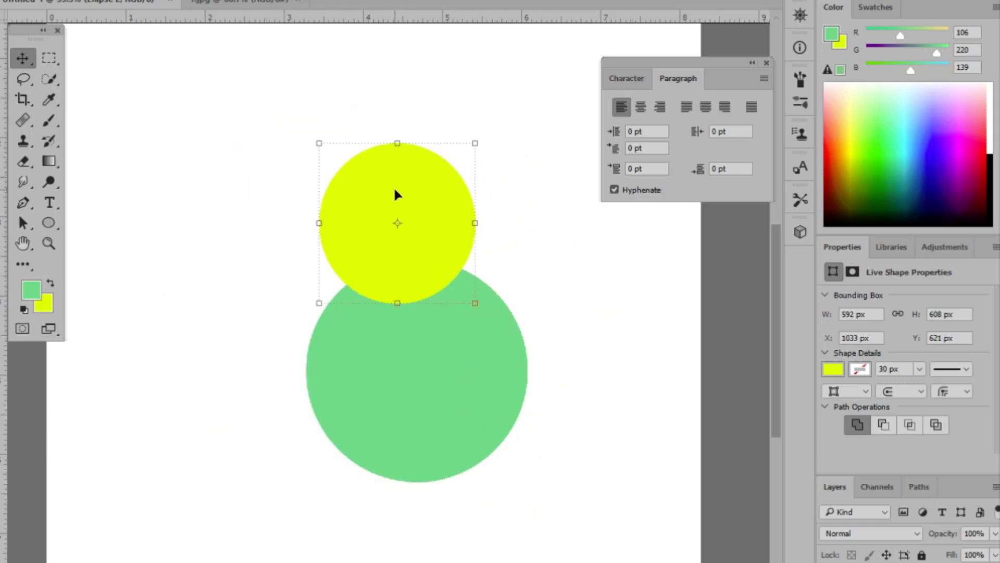
left_click(99, 256)
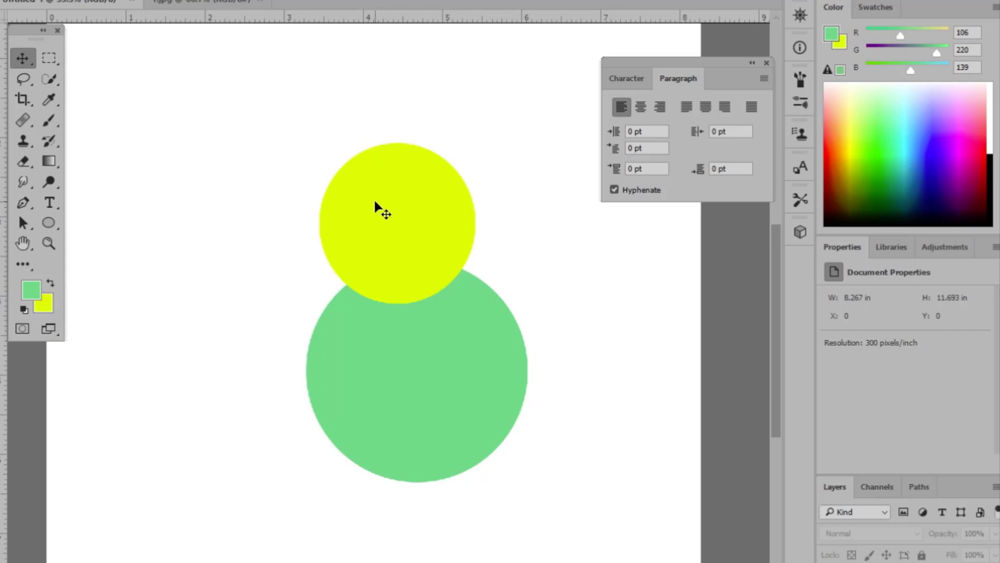
mouse_move(377, 207)
left_mouse_down()
mouse_move(205, 222)
mouse_move(534, 134)
mouse_move(273, 206)
left_mouse_up()
left_click(447, 345)
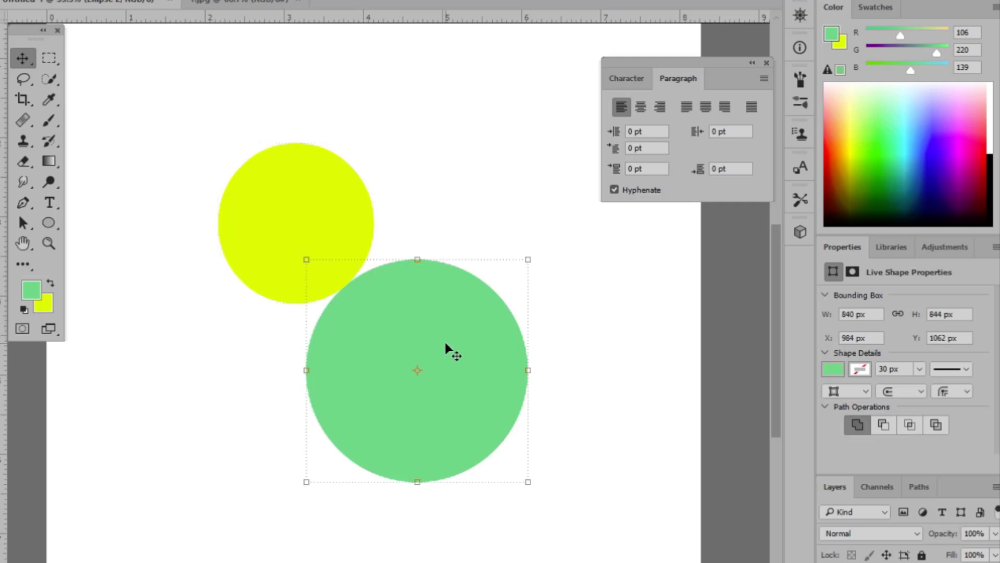
left_click(452, 199)
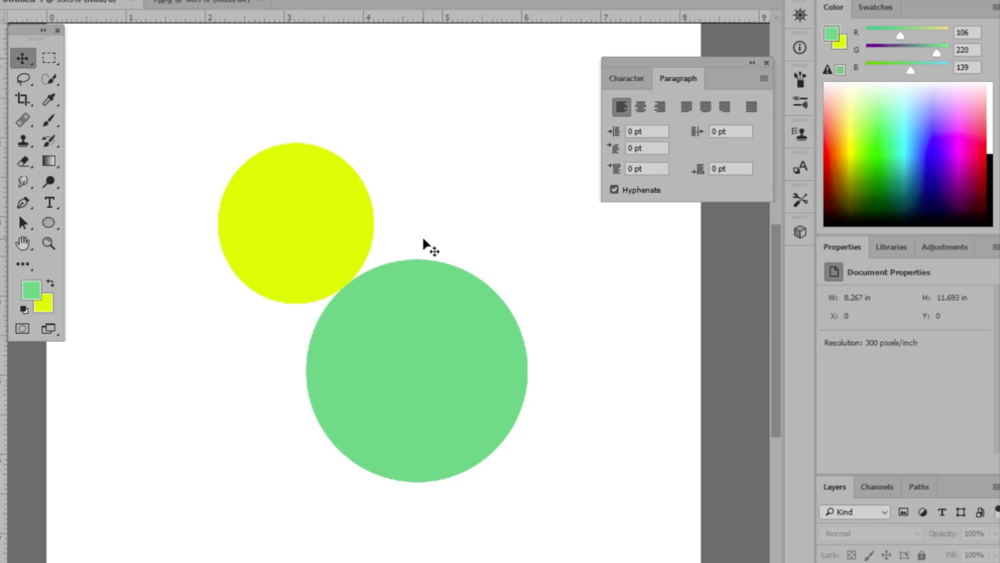
Alternately select the yellow and green circles to confirm they barely touch
left_click(311, 227)
left_click(442, 360)
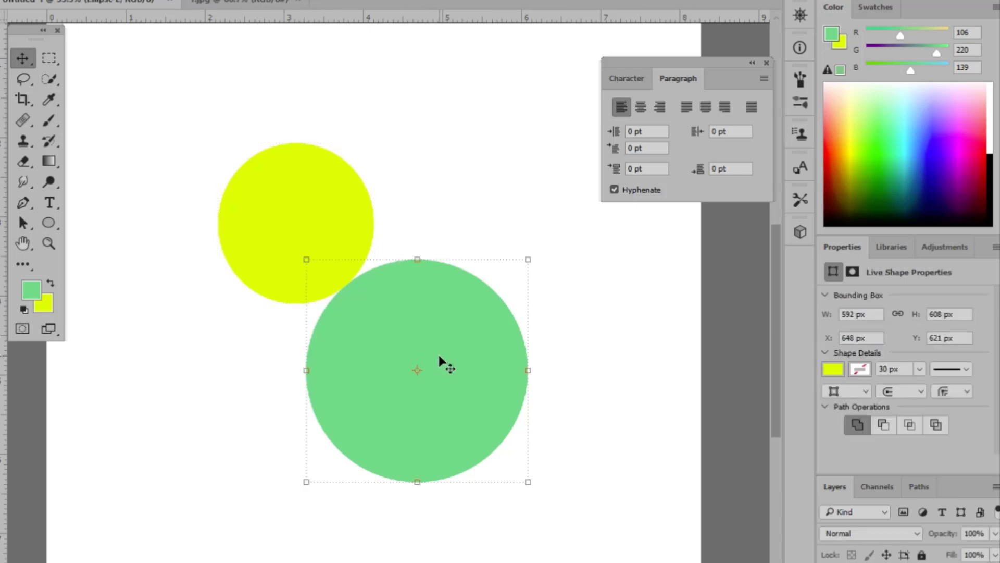
left_click(245, 217)
left_click(413, 348)
left_click(302, 236)
left_click(425, 230)
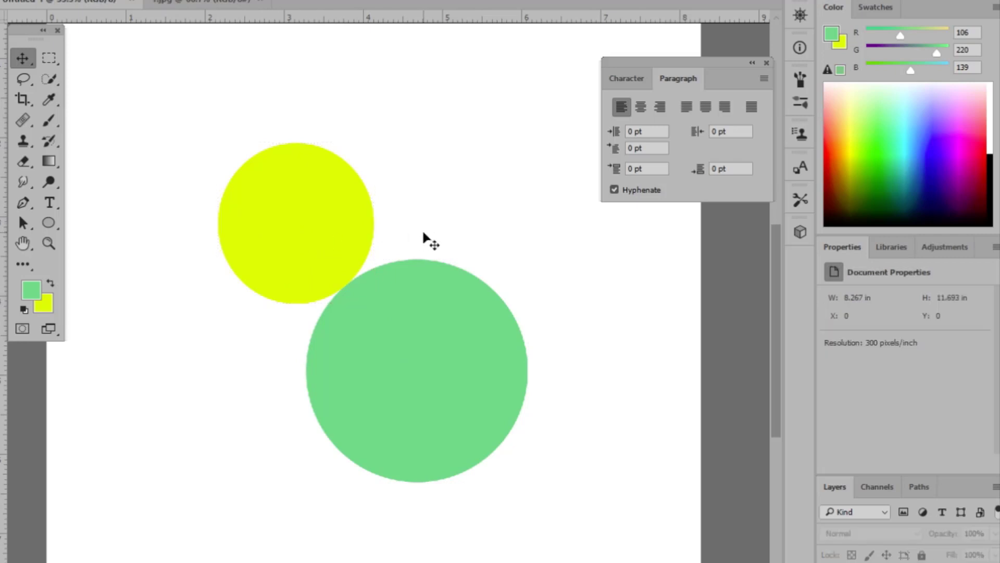
left_click(329, 233)
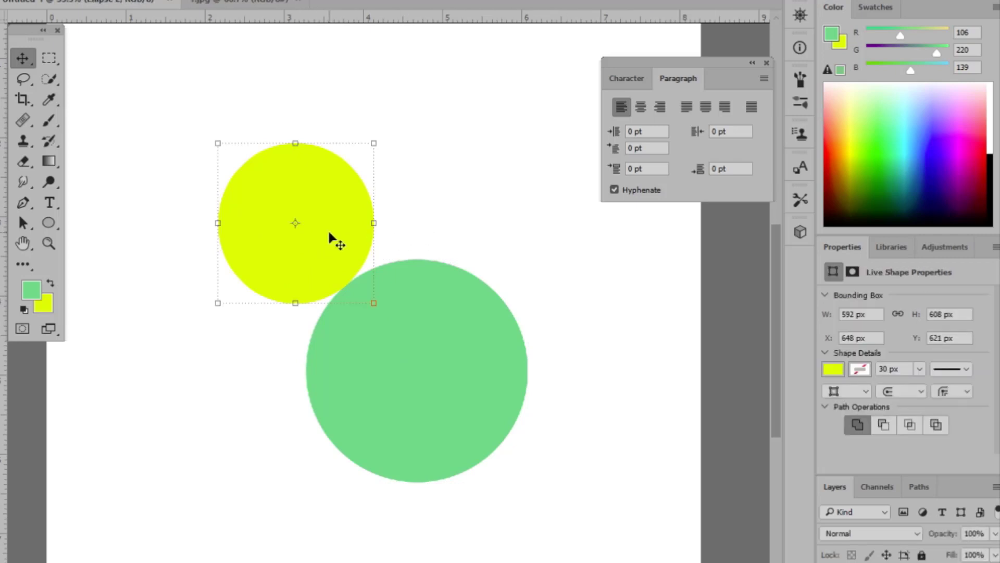
left_click(449, 396)
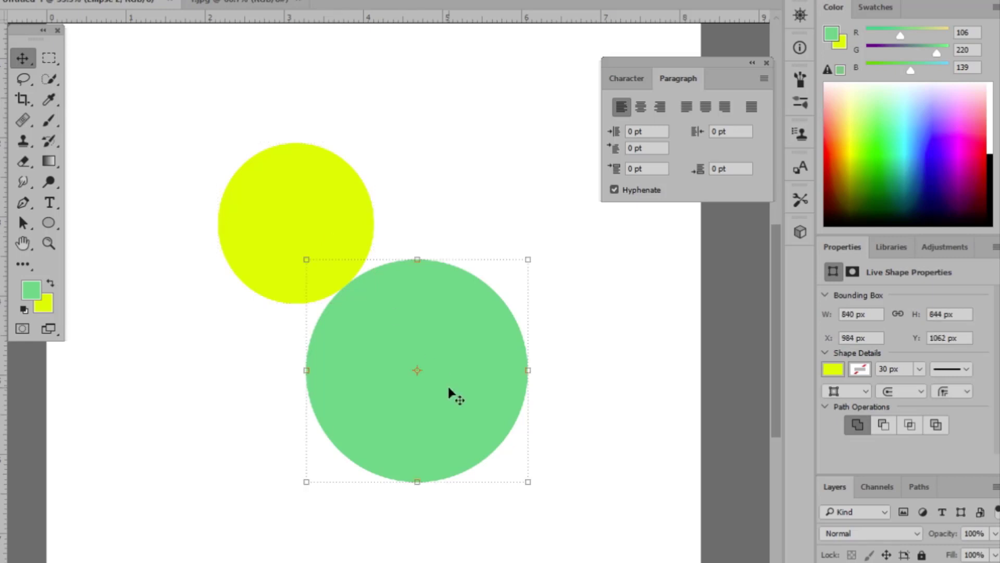
left_click(295, 205)
left_click(383, 380)
left_click(446, 155)
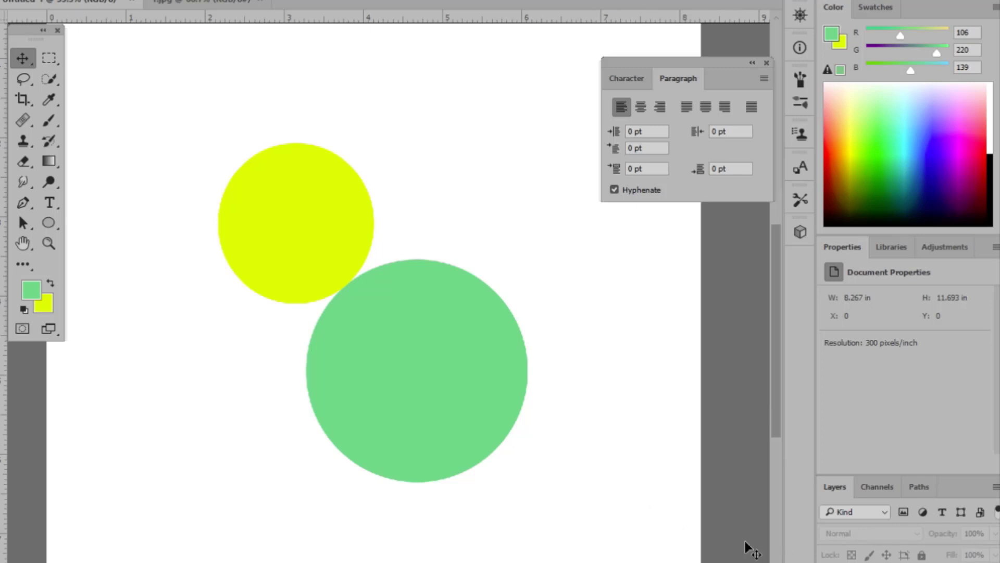
left_click(399, 370)
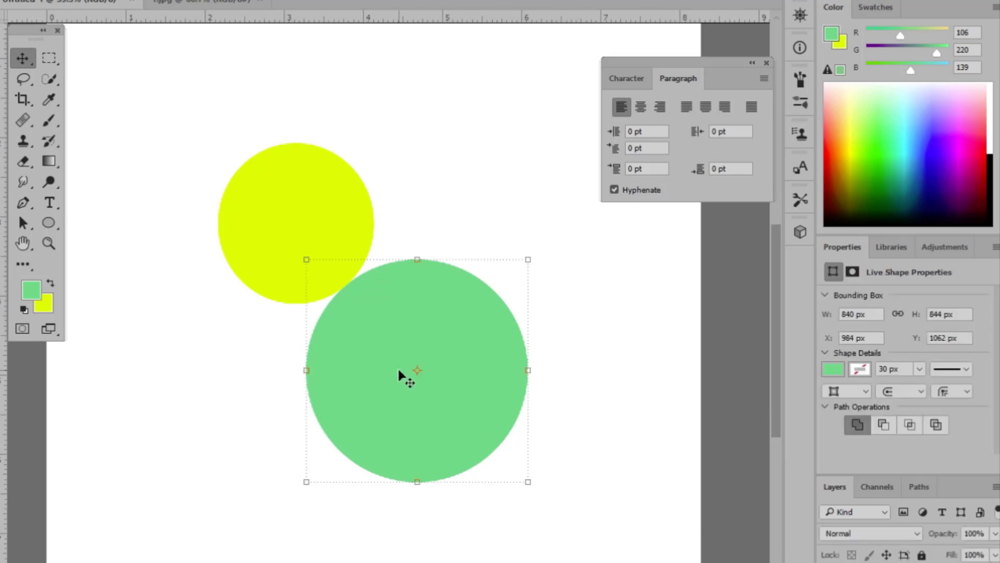
left_click(241, 214)
left_click(540, 197)
Nudge the yellow circle slightly upward, then deselect it
scroll(380, 214, "up", 1)
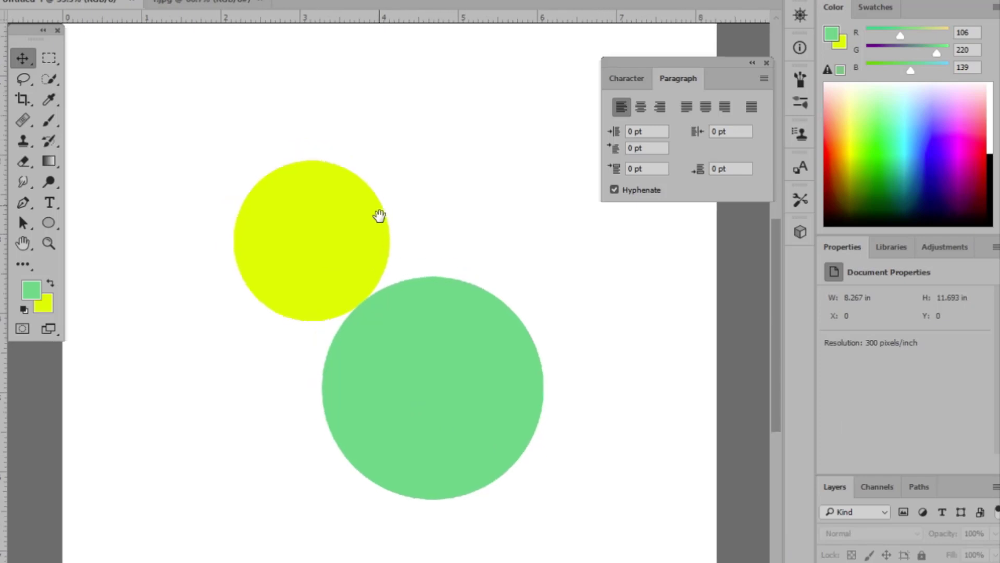
left_click(290, 242)
mouse_move(292, 246)
left_mouse_down()
mouse_move(284, 197)
mouse_move(294, 223)
left_mouse_up()
left_click(604, 276)
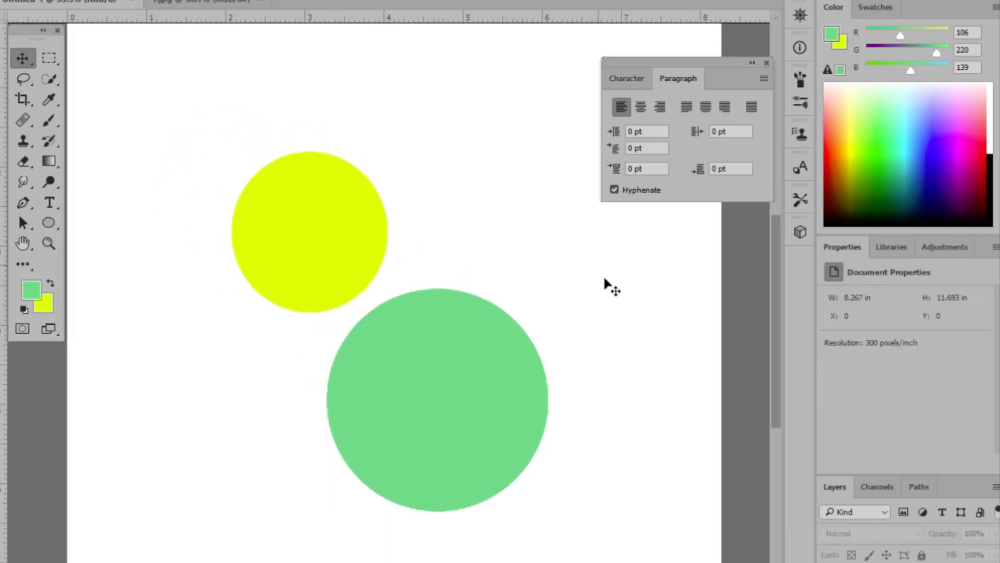
Select both circles together and add two new empty layers
left_click(438, 401)
left_click(310, 232, "shift")
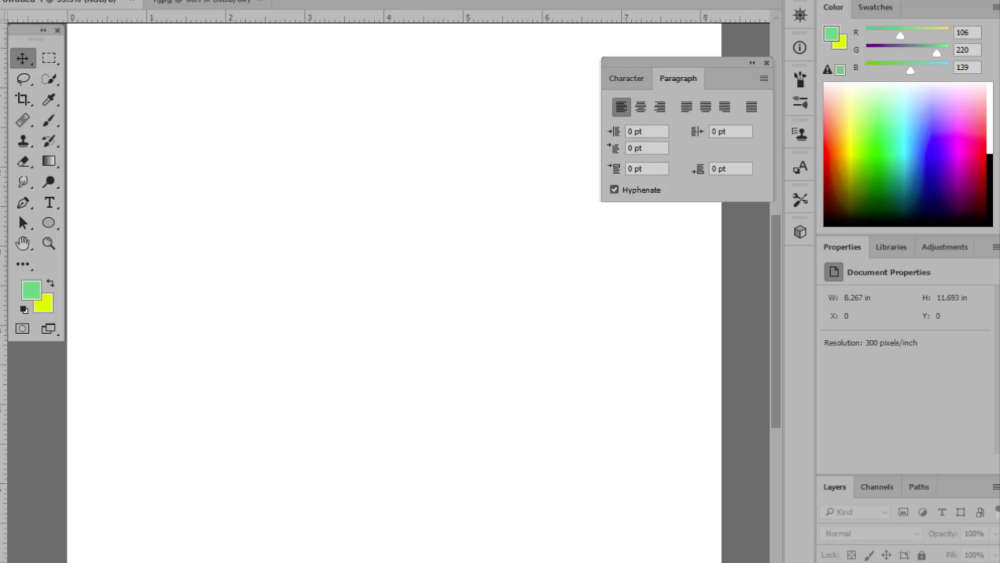
key("ctrl+shift+alt+n")
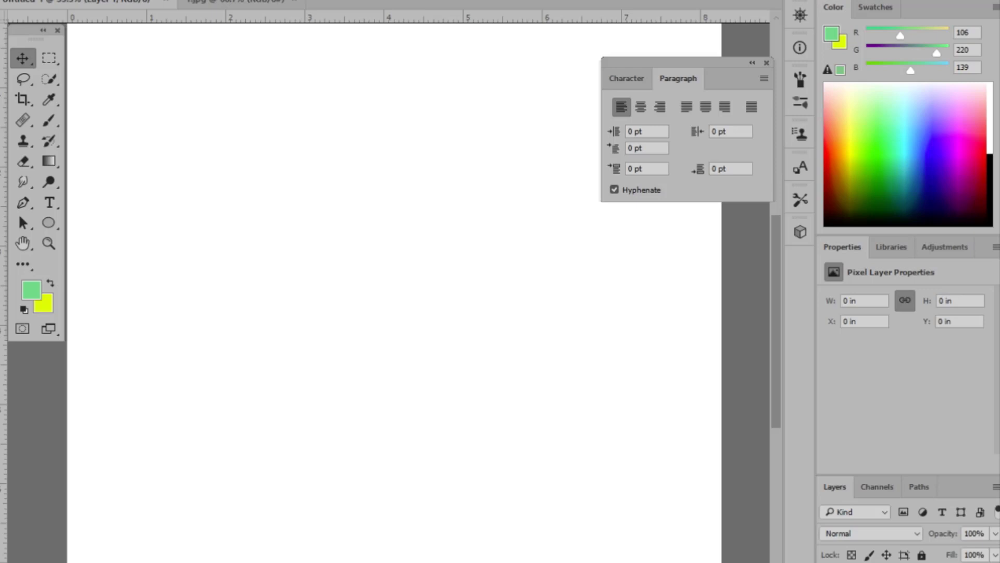
key("ctrl+shift+alt+n")
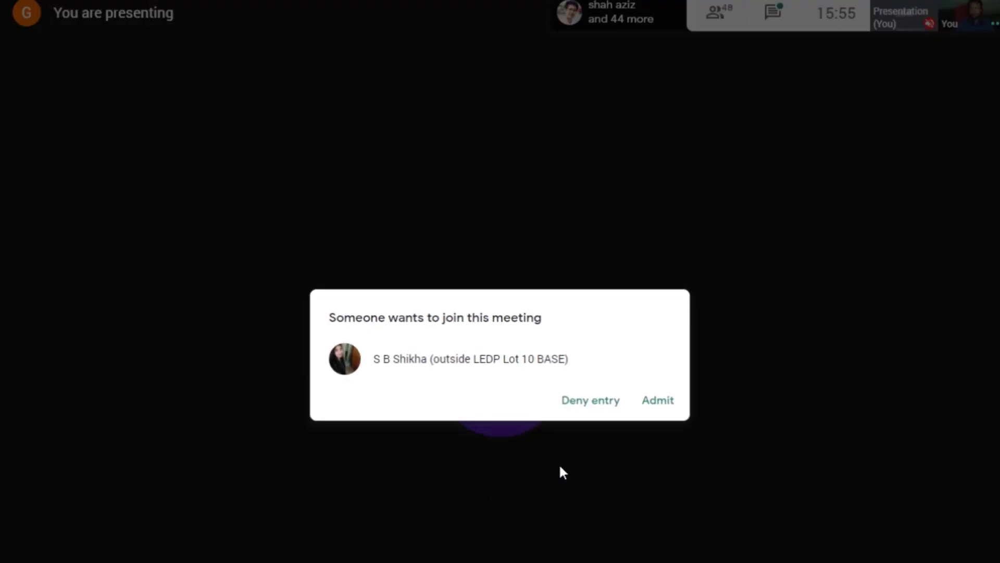
Admit the waiting participant in Google Meet, then open and close the meeting chat
left_click(661, 403)
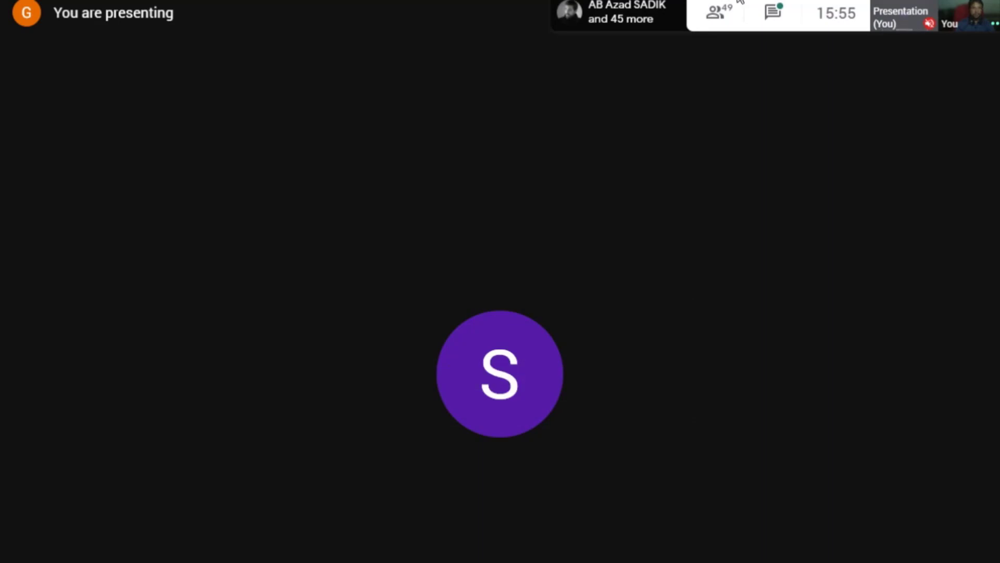
left_click(773, 16)
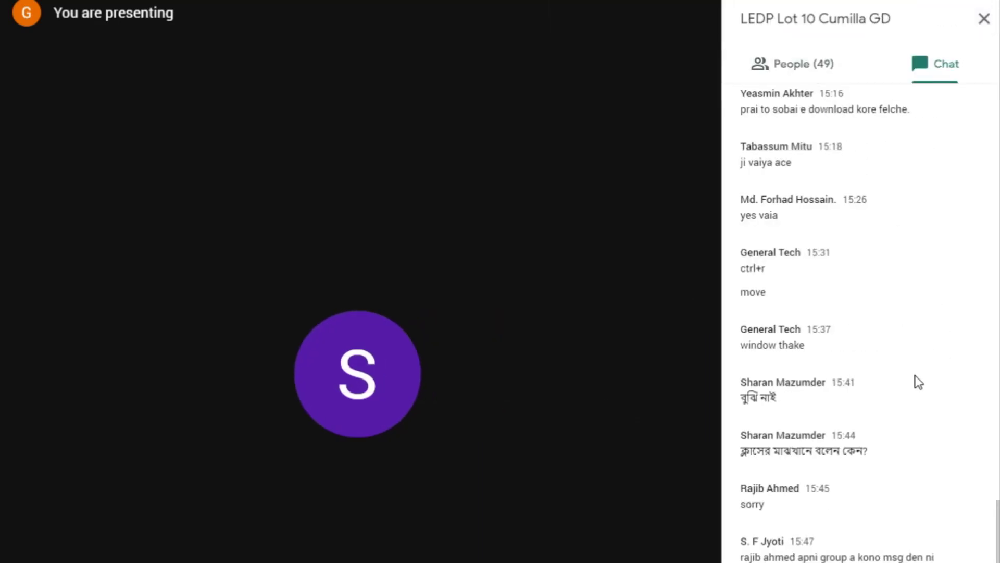
left_click(984, 18)
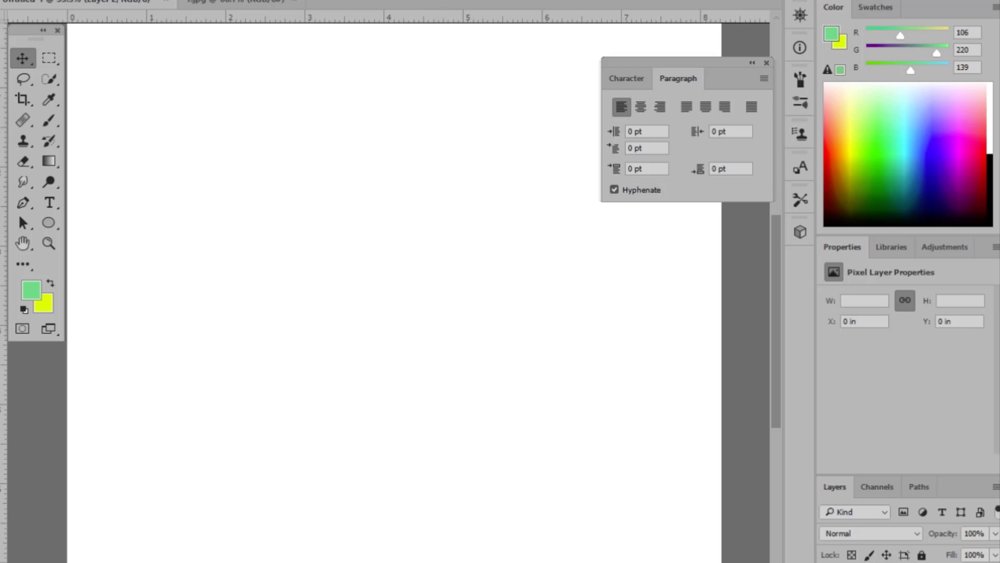
Draw a green circle in the lower page centre and undo a stray overlapping second ellipse
left_click_drag(527, 342, 558, 341)
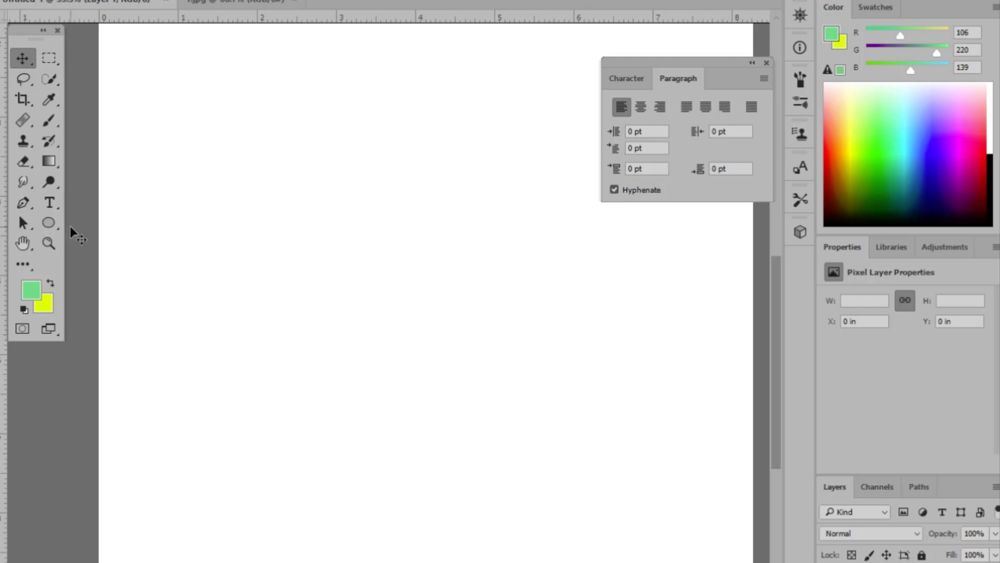
left_click(49, 222)
mouse_move(349, 345)
left_mouse_down()
mouse_move(487, 484)
mouse_move(505, 489)
left_mouse_up()
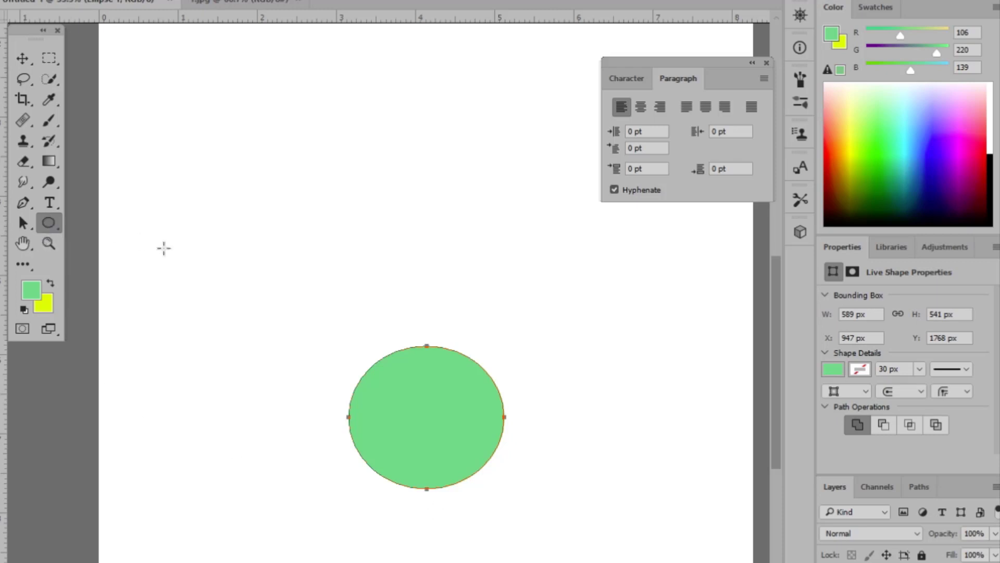
mouse_move(331, 320)
left_mouse_down()
mouse_move(495, 419)
mouse_move(490, 441)
left_mouse_up()
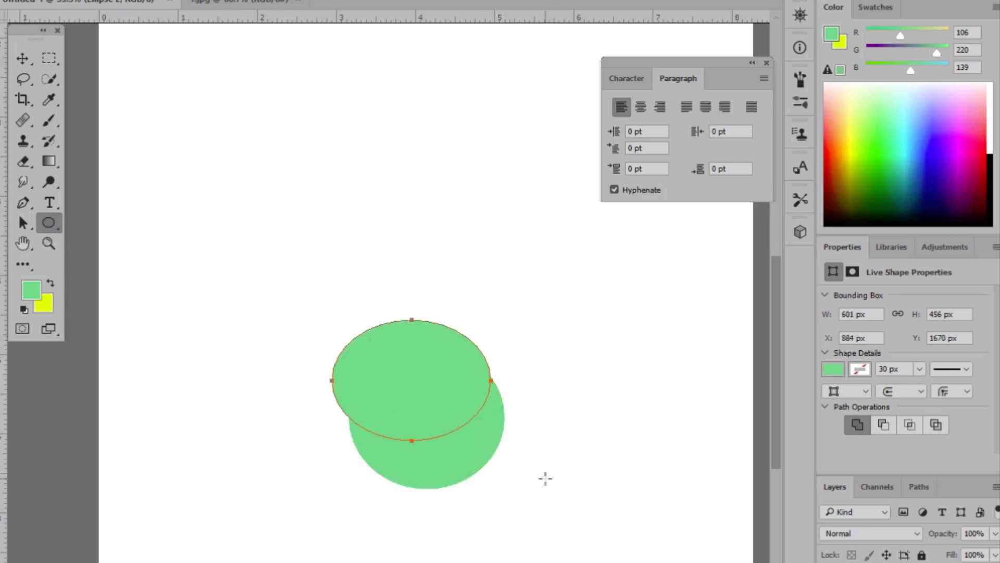
key("ctrl+z")
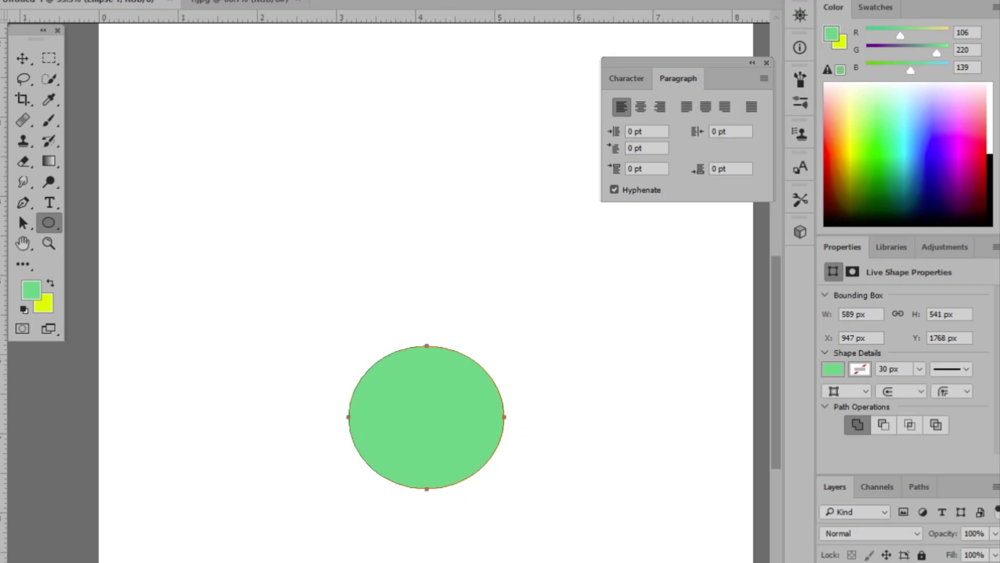
key("ctrl+z")
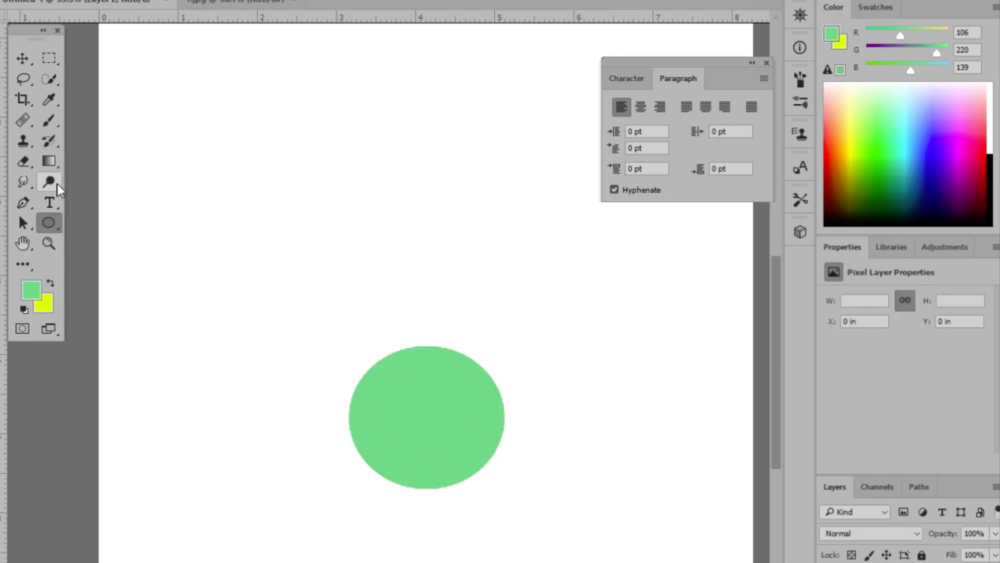
Draw a wide red-filled rectangle above the green circle and add a new empty layer
right_click(49, 226)
left_click(107, 222)
mouse_move(353, 262)
left_mouse_down()
mouse_move(545, 341)
mouse_move(494, 328)
left_mouse_up()
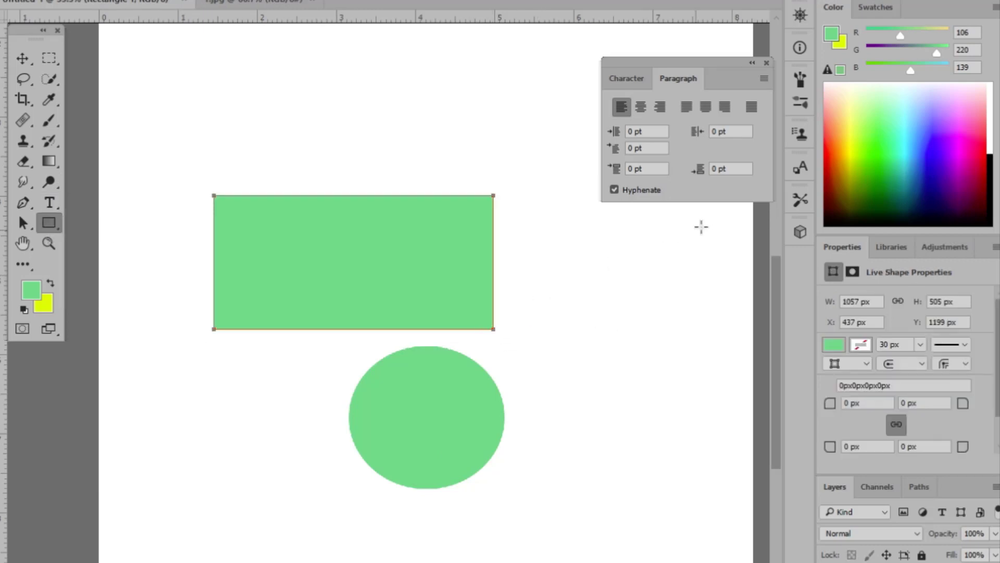
left_click(837, 343)
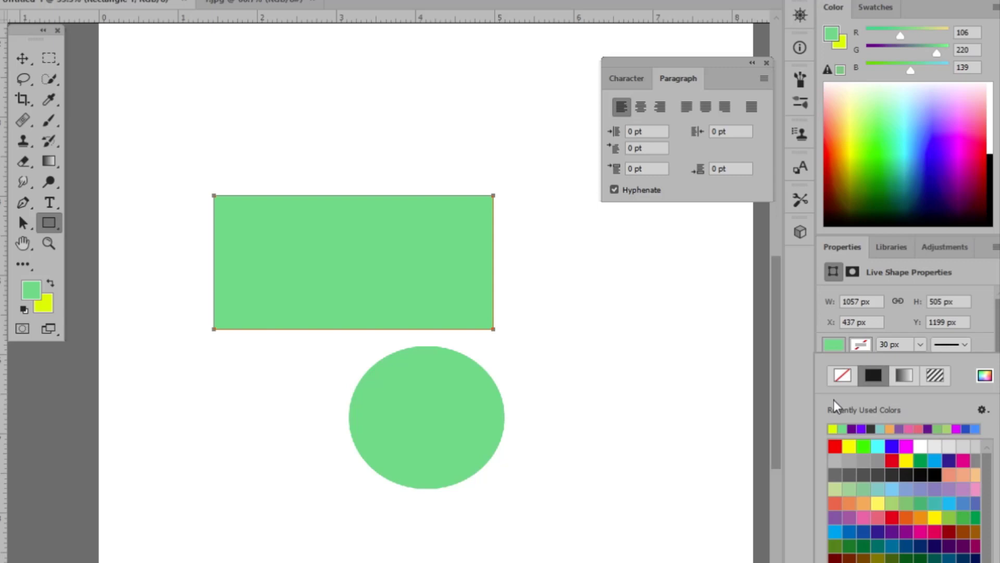
left_click(836, 446)
left_click(806, 377)
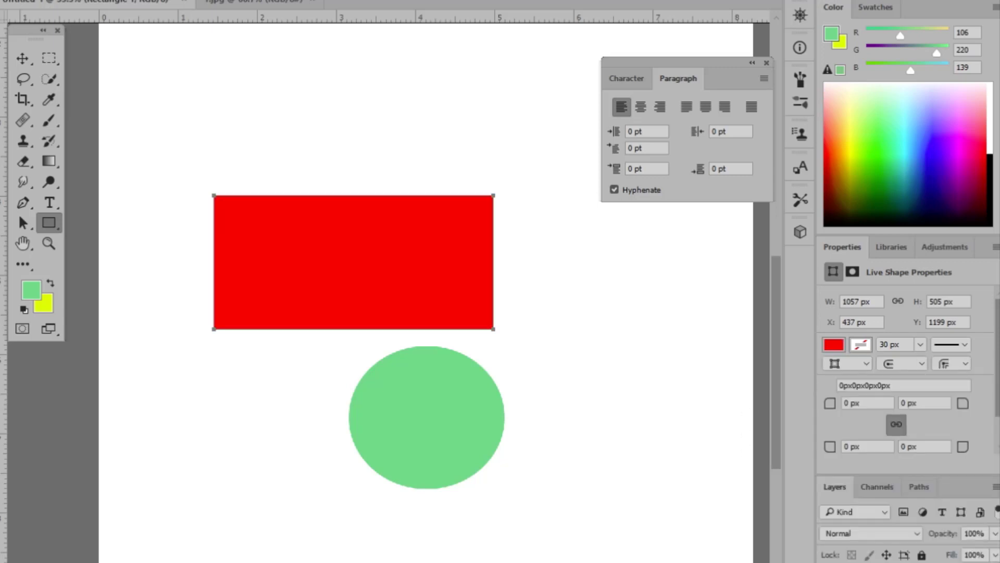
key("ctrl+shift+alt+n")
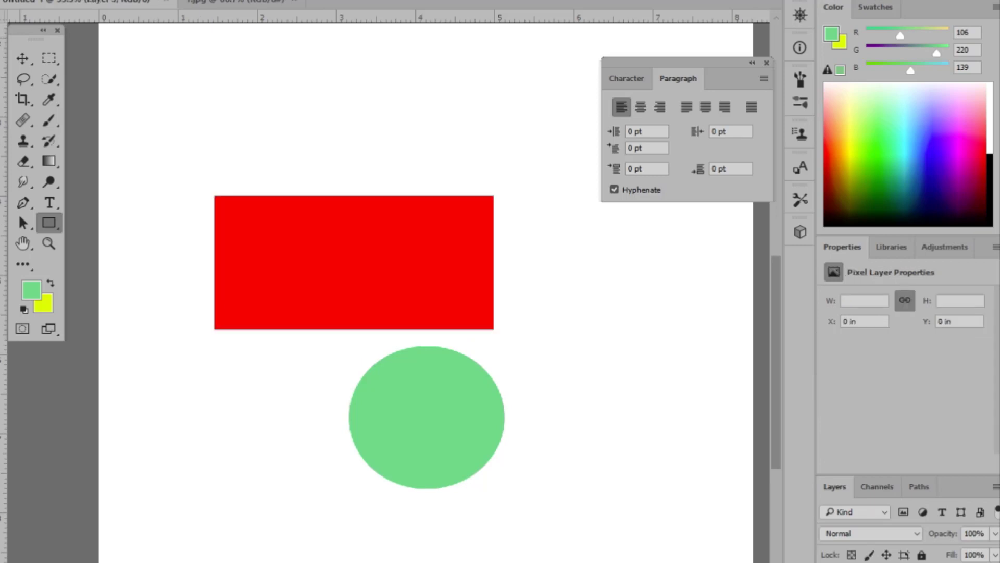
right_click(47, 221)
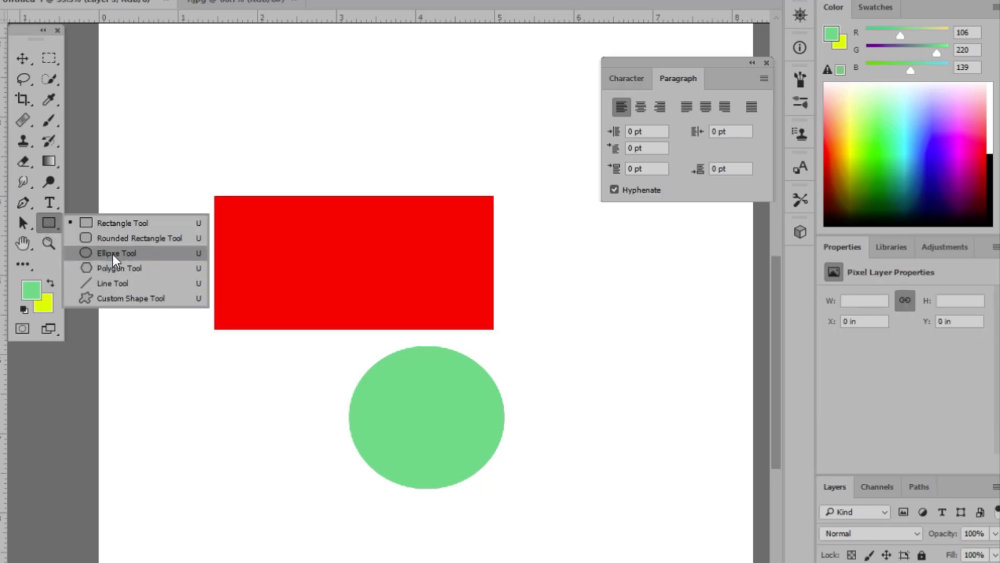
Draw a yellow-filled triangle right of the red rectangle, its tip at the rectangle's corner
left_click(119, 268)
mouse_move(543, 330)
left_mouse_down()
mouse_move(608, 443)
mouse_move(599, 436)
left_mouse_up()
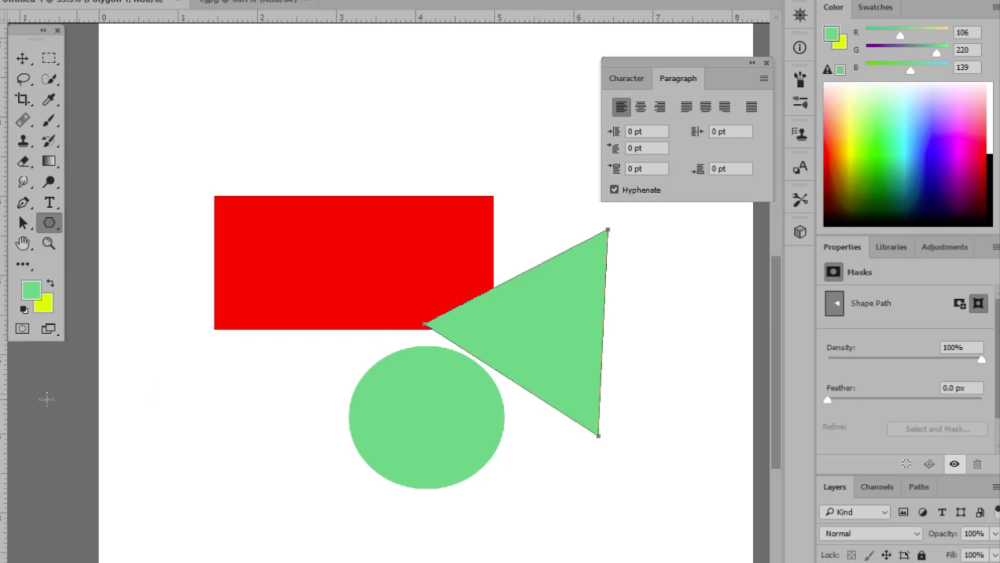
key("ctrl+BackSpace")
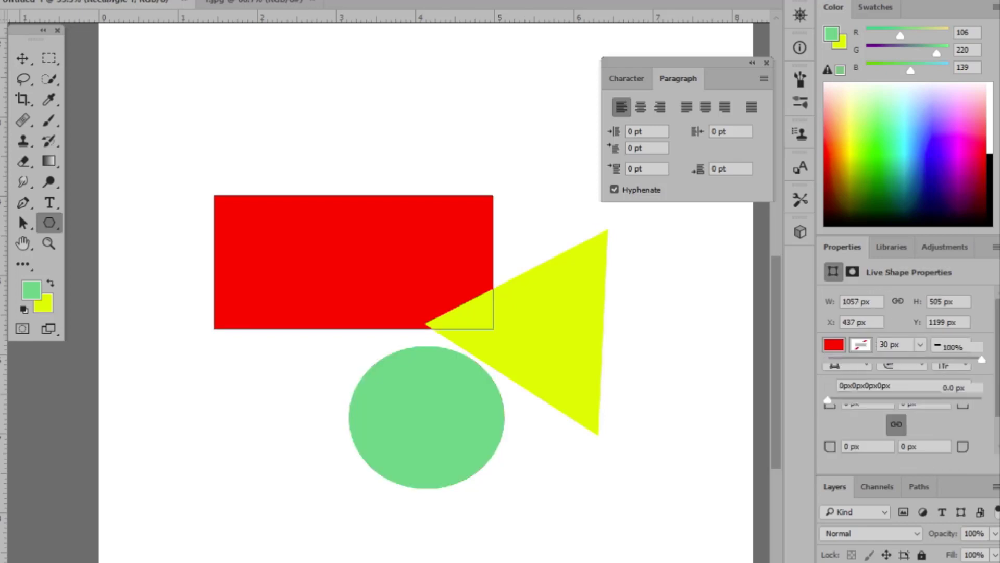
key("alt+bracketleft")
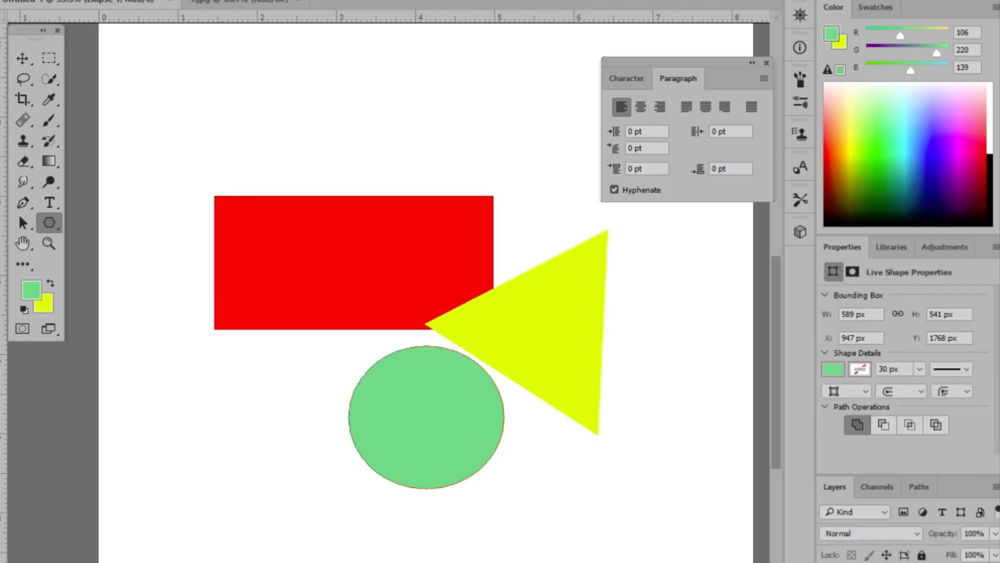
key("alt+bracketright")
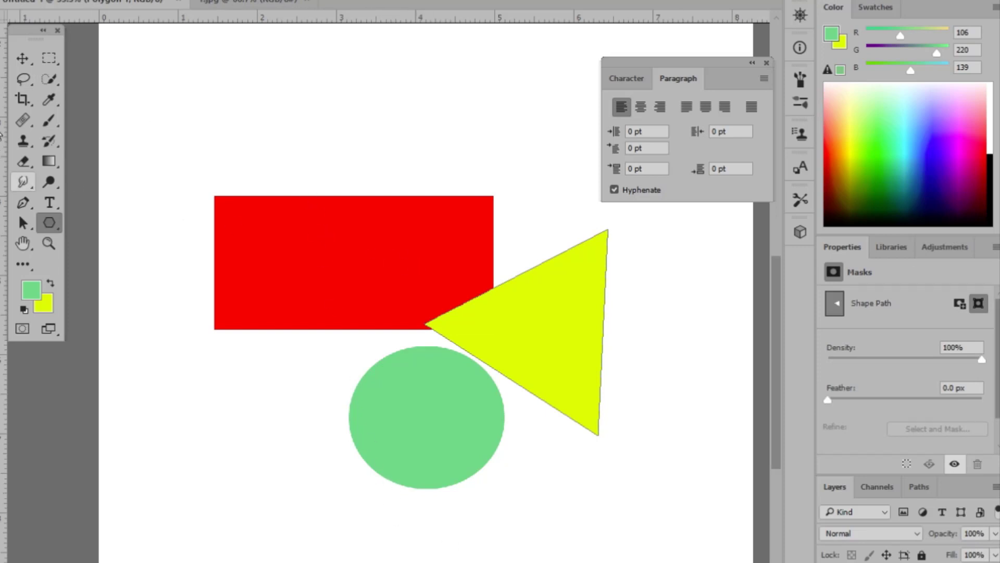
Select the rectangle, circle and triangle in turn, then apply a free transform to the triangle
key("v")
left_click(281, 250)
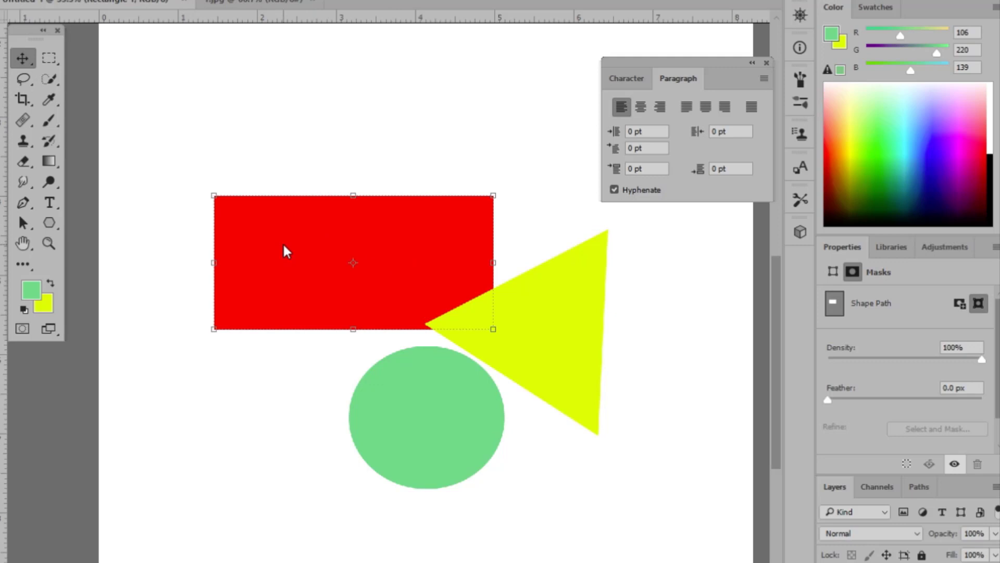
left_click(547, 336)
left_click(386, 424)
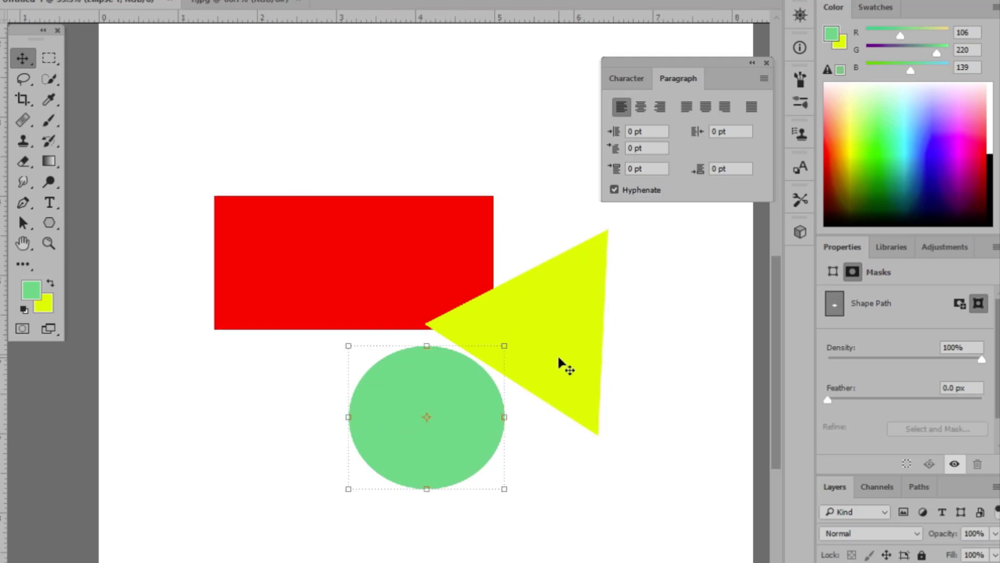
left_click(564, 364)
left_click(291, 225)
left_click(391, 401)
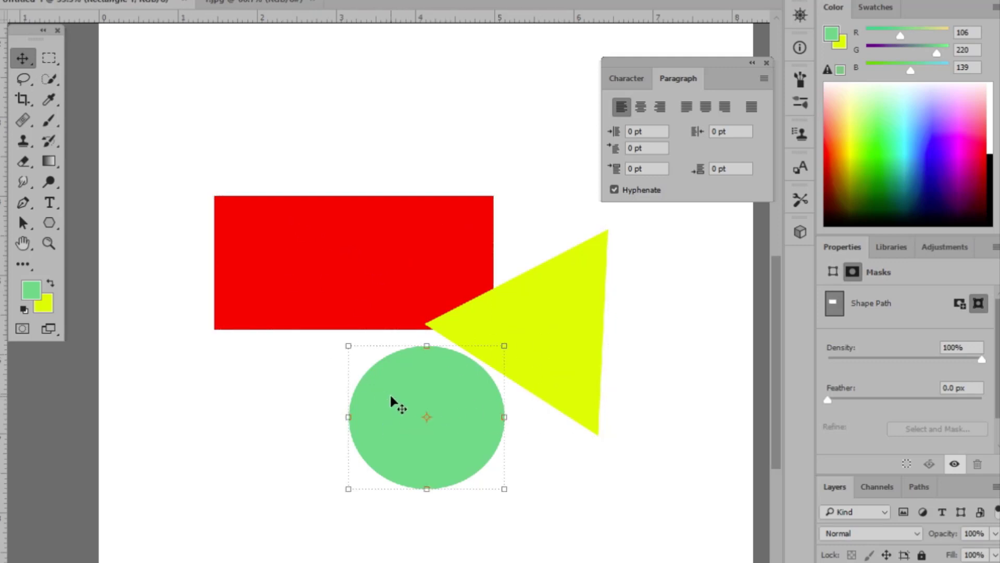
left_click(560, 315)
key("ctrl+t")
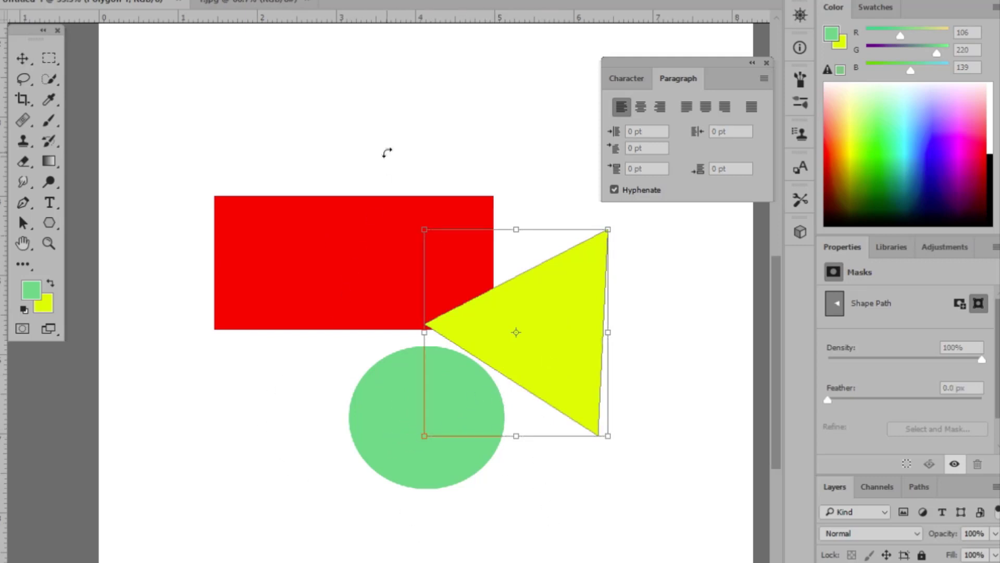
key("Return")
Move the green circle up-left under the rectangle and the triangle left over its right half
left_click(395, 424)
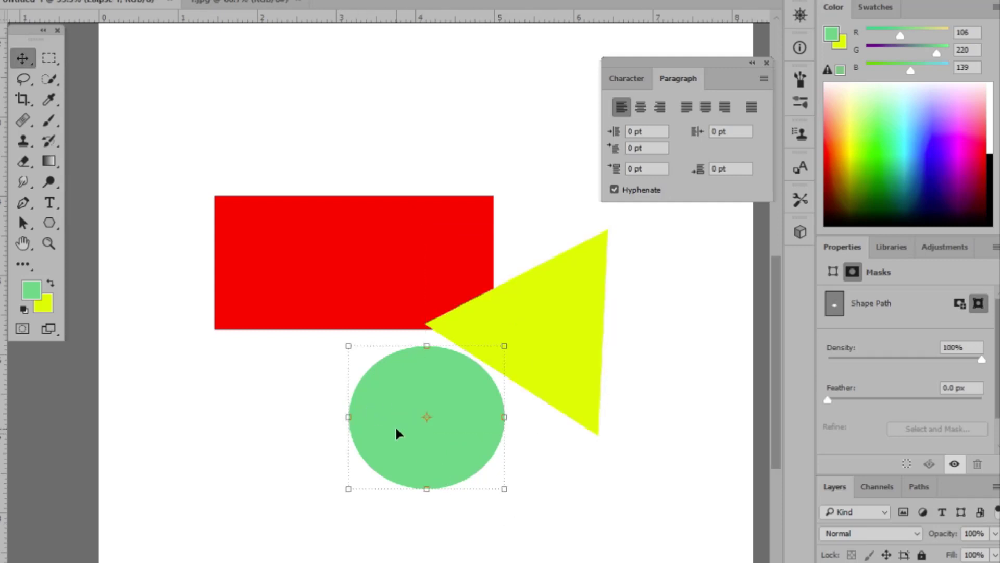
mouse_move(395, 424)
left_mouse_down()
mouse_move(337, 348)
mouse_move(340, 377)
left_mouse_up()
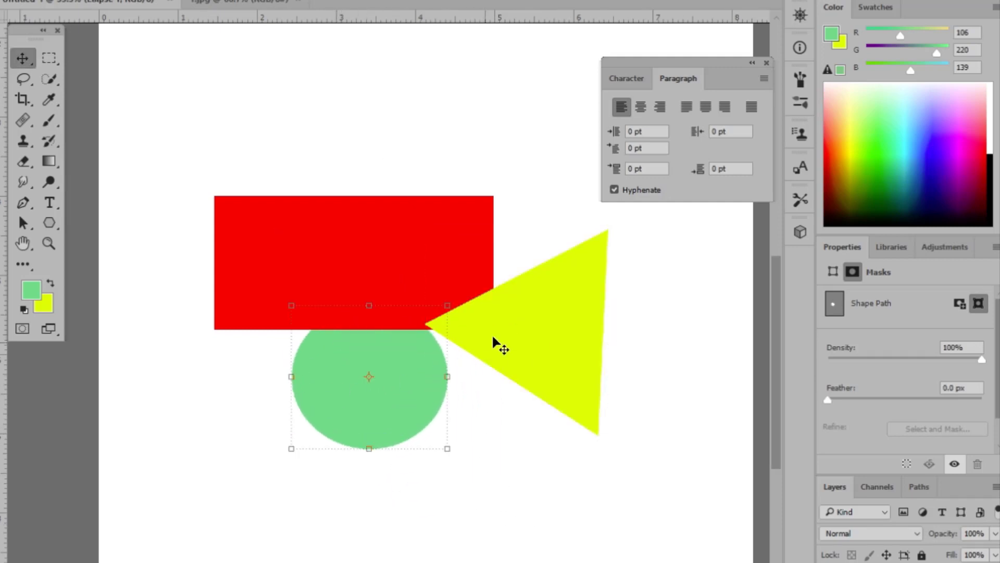
left_click_drag(496, 341, 410, 301)
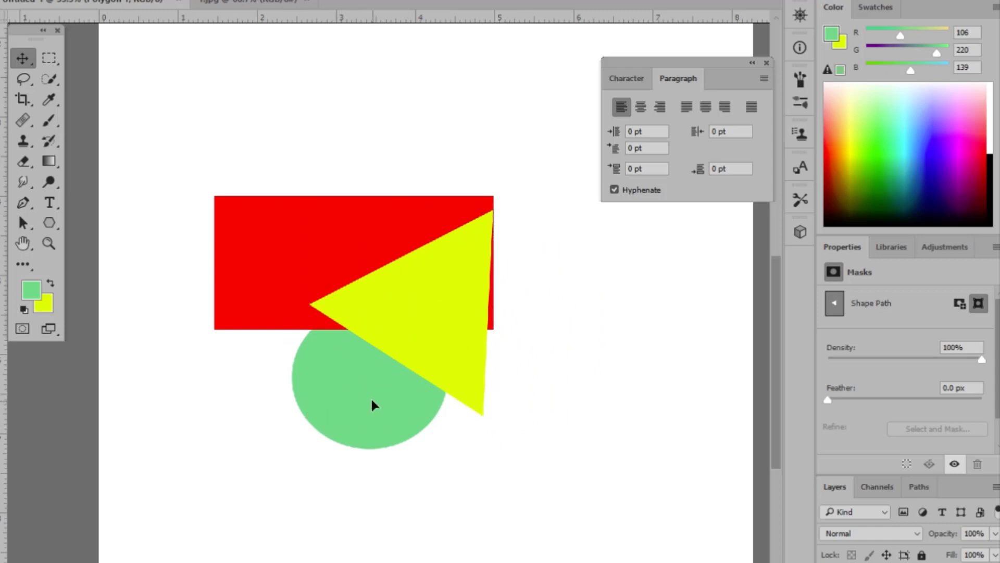
left_click_drag(373, 405, 343, 358)
left_click(466, 442)
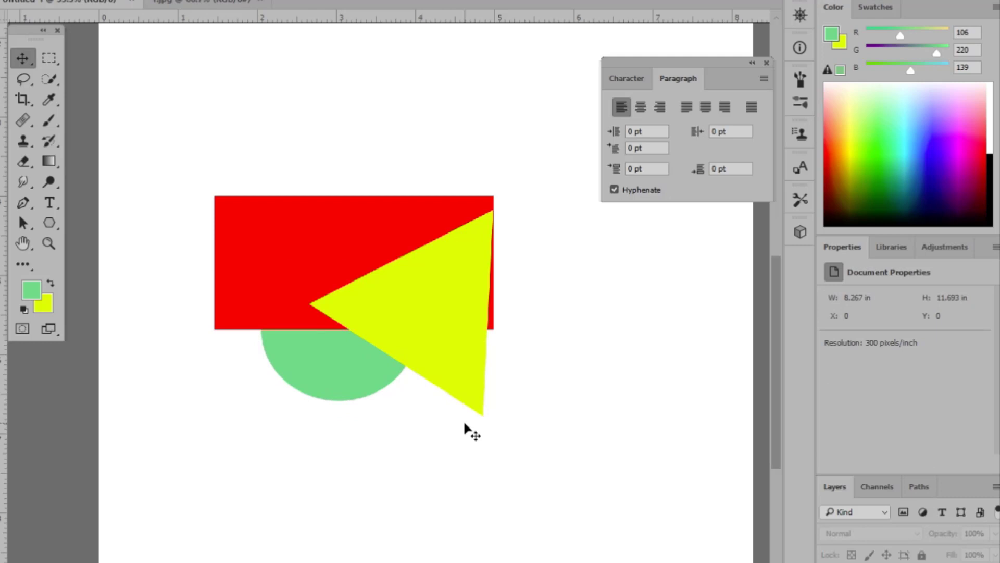
left_click(429, 346)
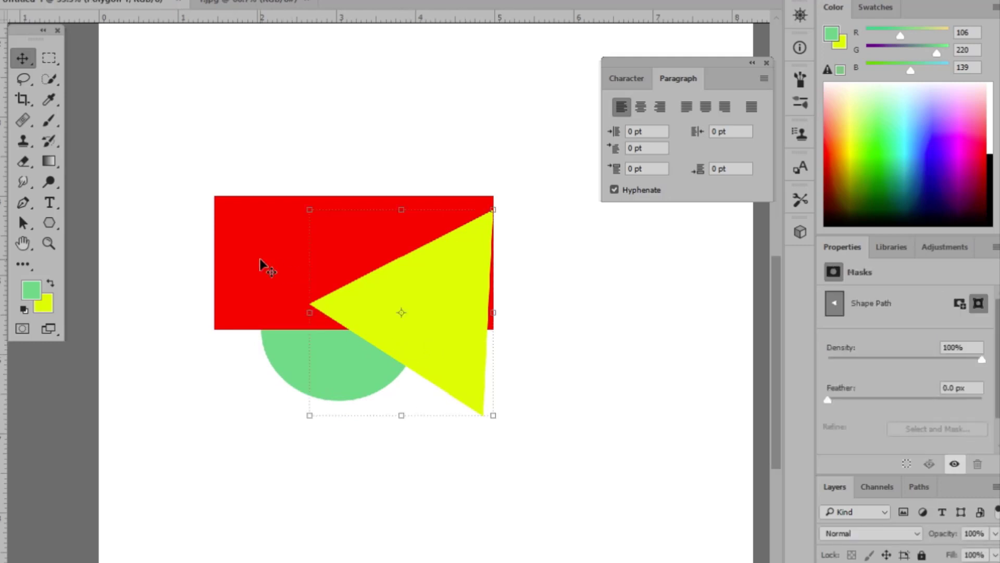
left_click(267, 270)
left_click(330, 386)
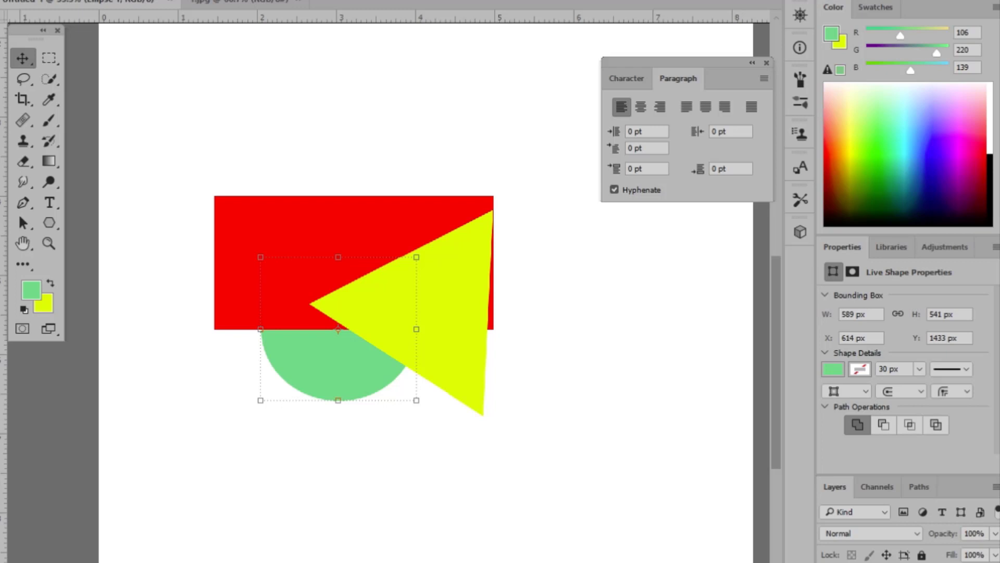
key("ctrl+shift+bracketright")
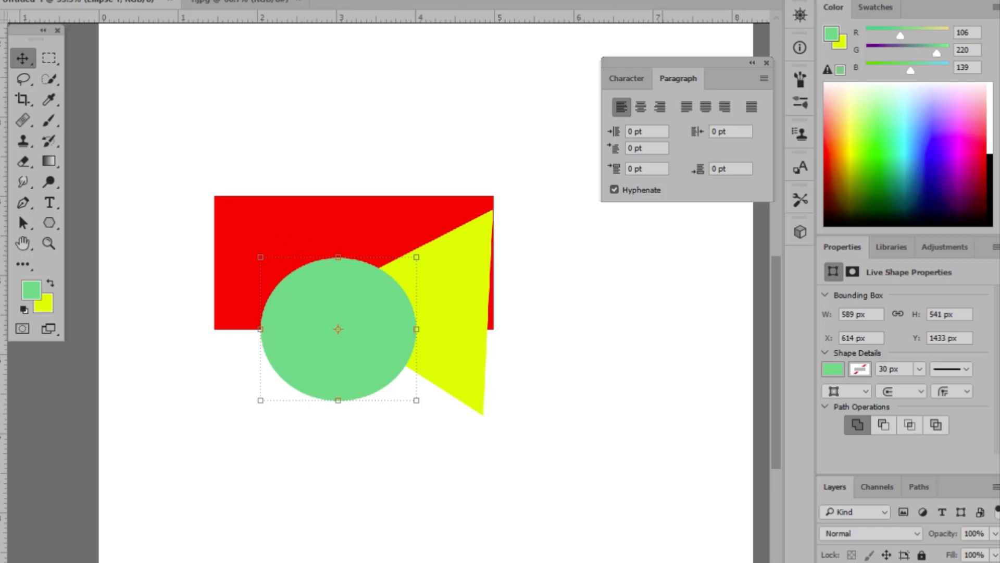
key("alt+bracketleft")
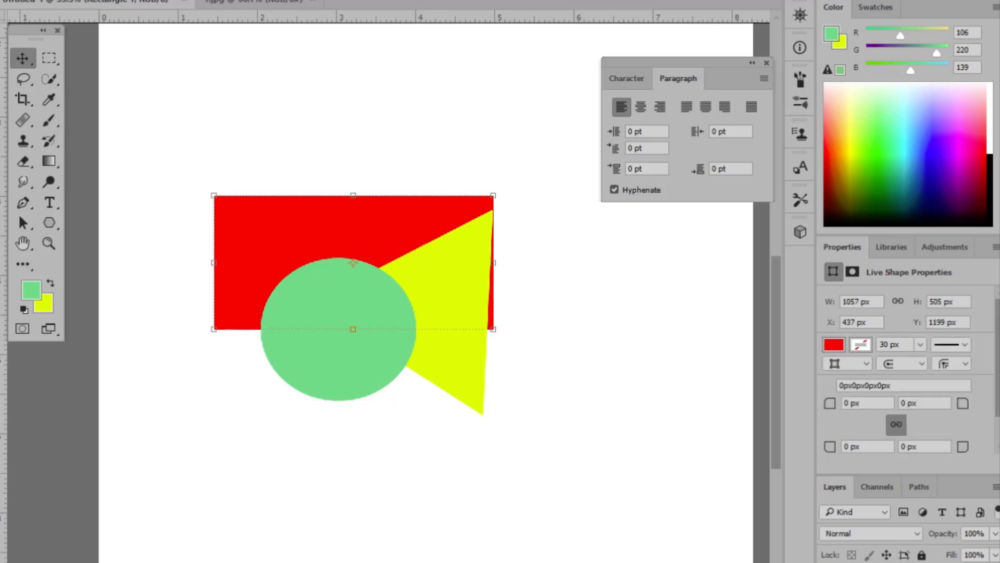
key("ctrl+shift+bracketright")
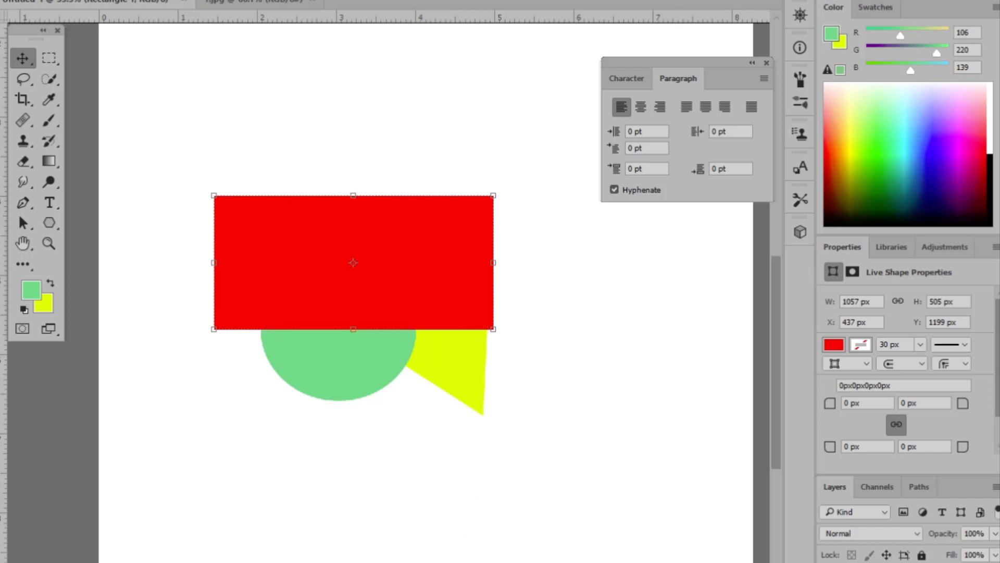
key("alt+bracketleft")
key("alt+bracketleft")
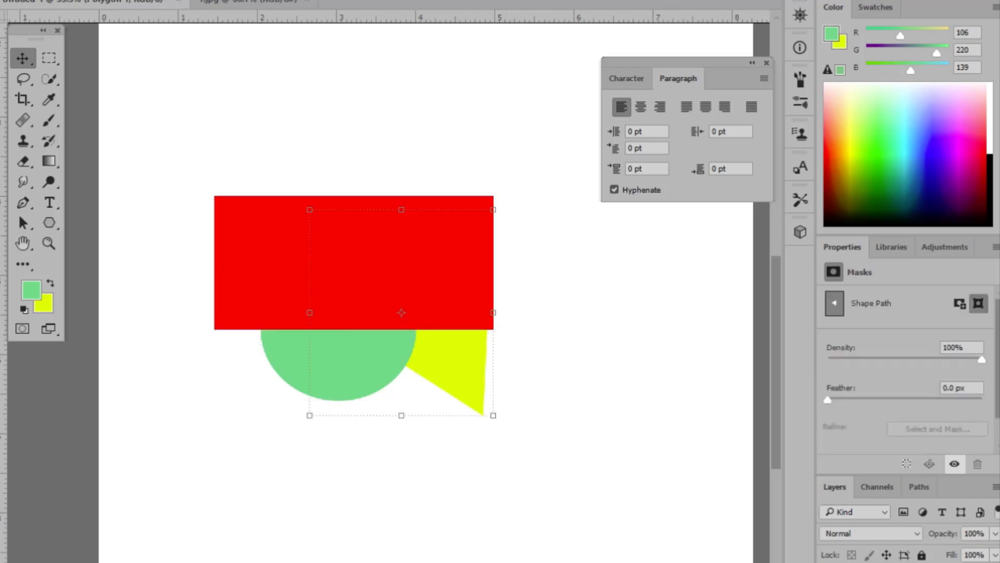
key("ctrl+shift+bracketright")
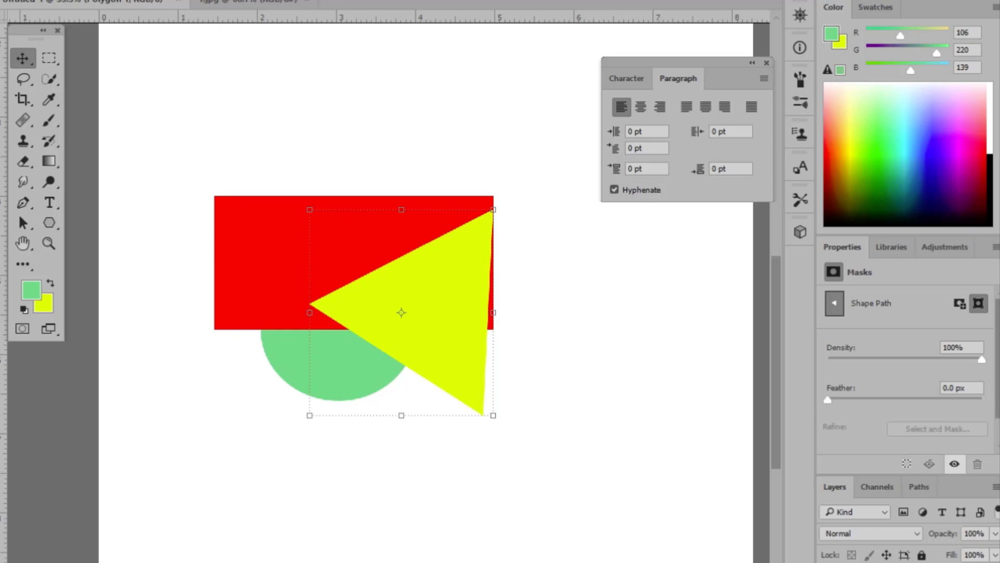
key("alt+bracketleft")
key("alt+bracketleft")
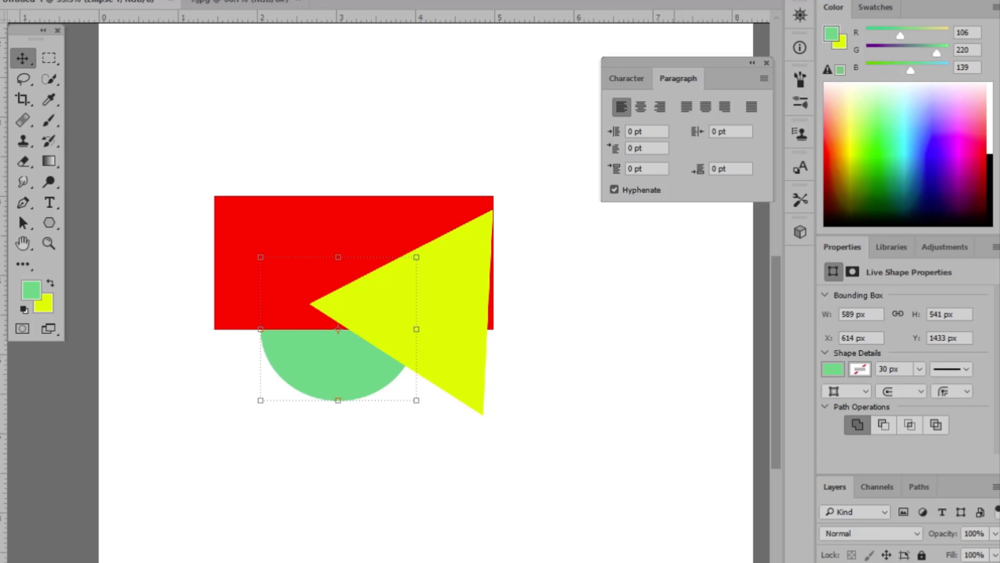
key("alt+bracketright")
key("alt+bracketleft")
key("alt+bracketright")
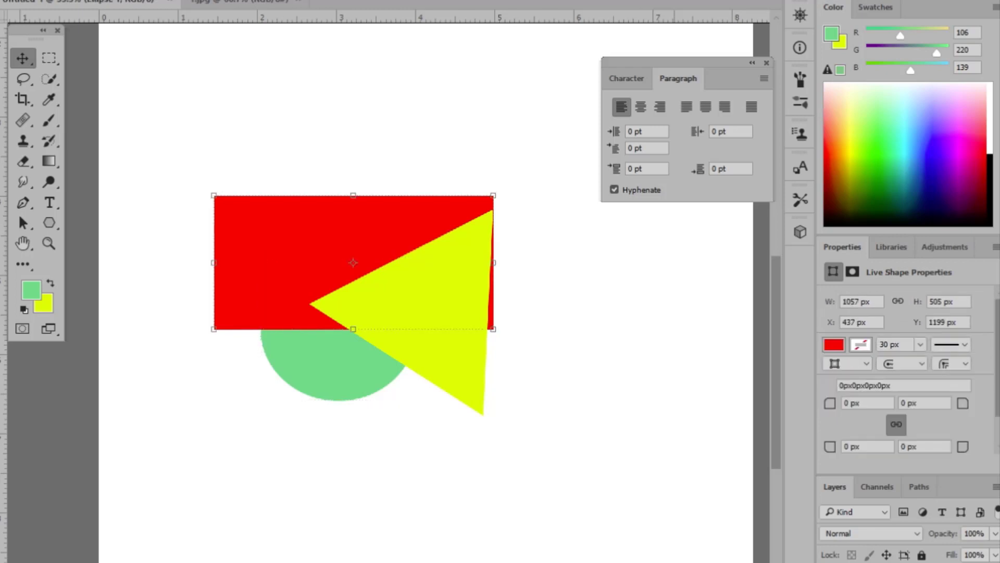
key("alt+bracketright")
key("alt+bracketleft")
key("alt+bracketleft")
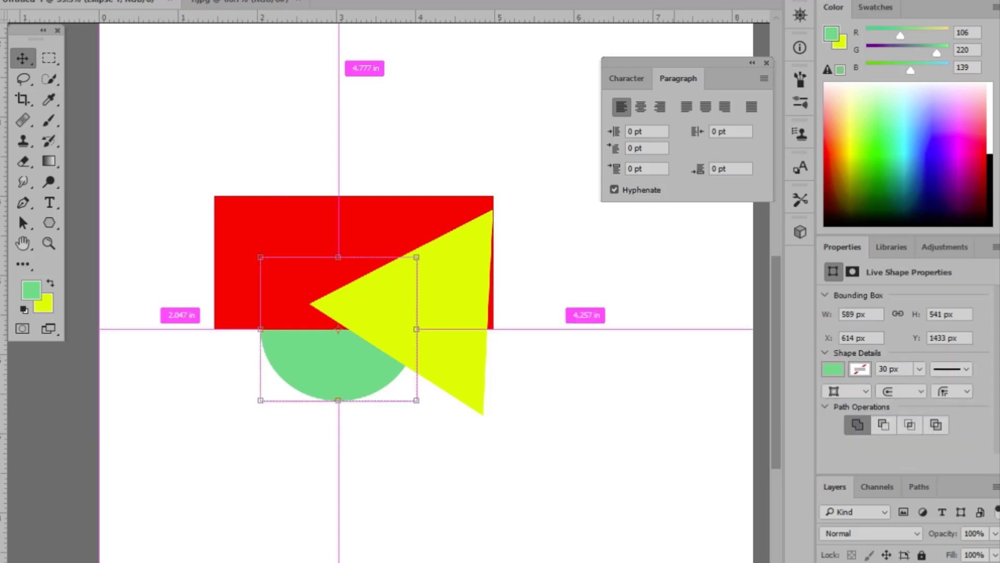
key("ctrl+bracketright")
key("ctrl+bracketright")
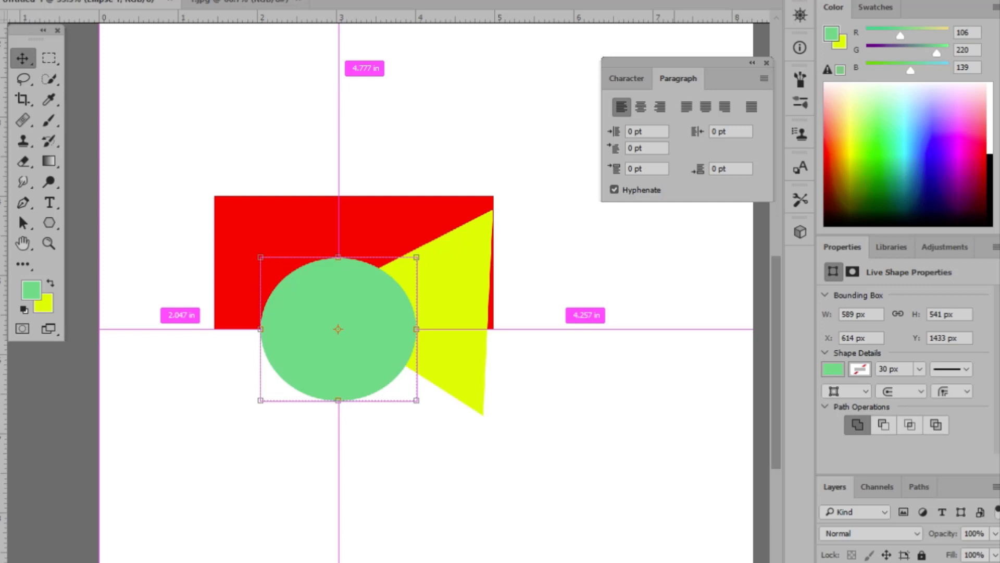
key("ctrl+bracketleft")
key("ctrl+bracketleft")
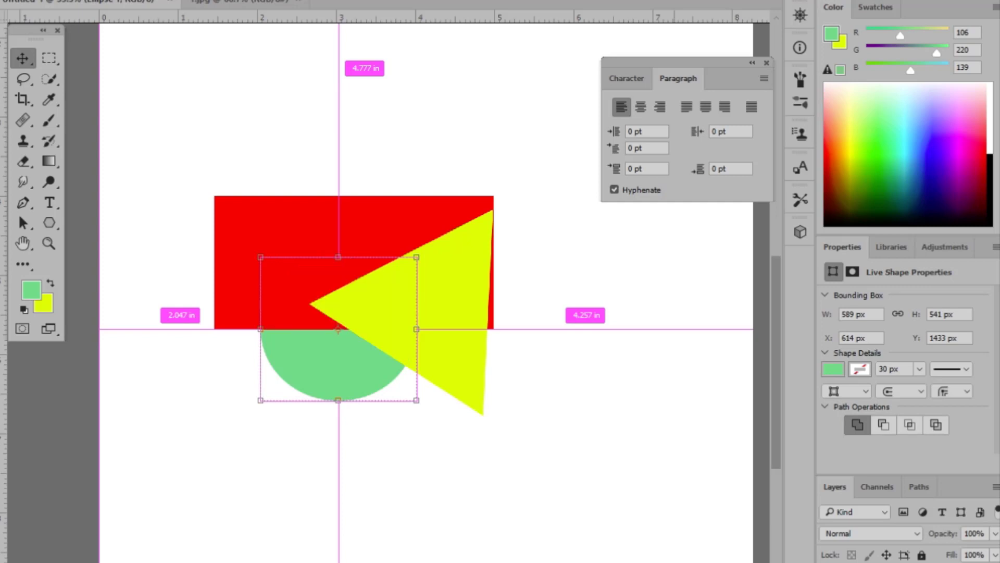
key("ctrl+bracketright")
key("ctrl+bracketright")
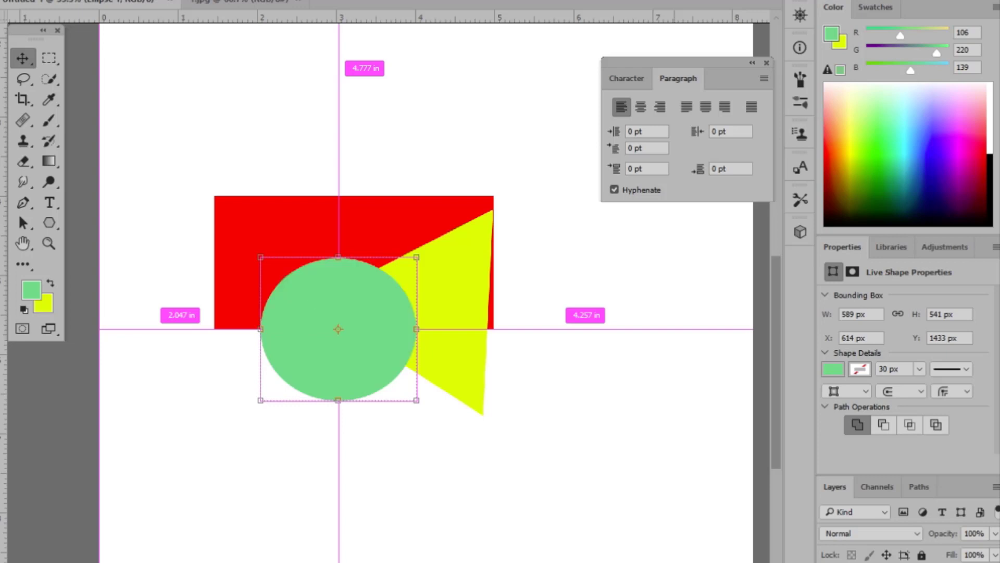
key("ctrl+bracketleft")
key("ctrl+bracketleft")
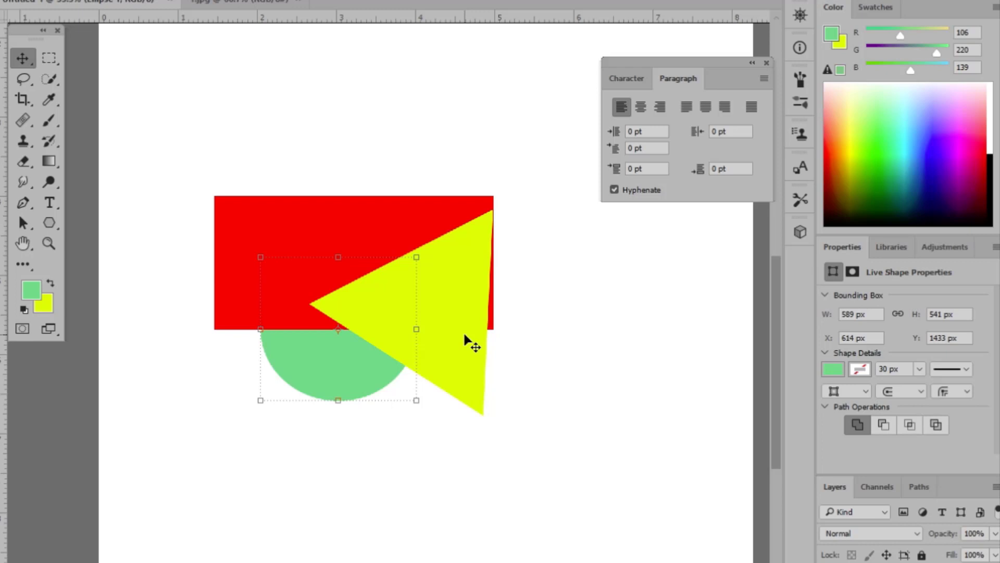
key("ctrl")
key("ctrl")
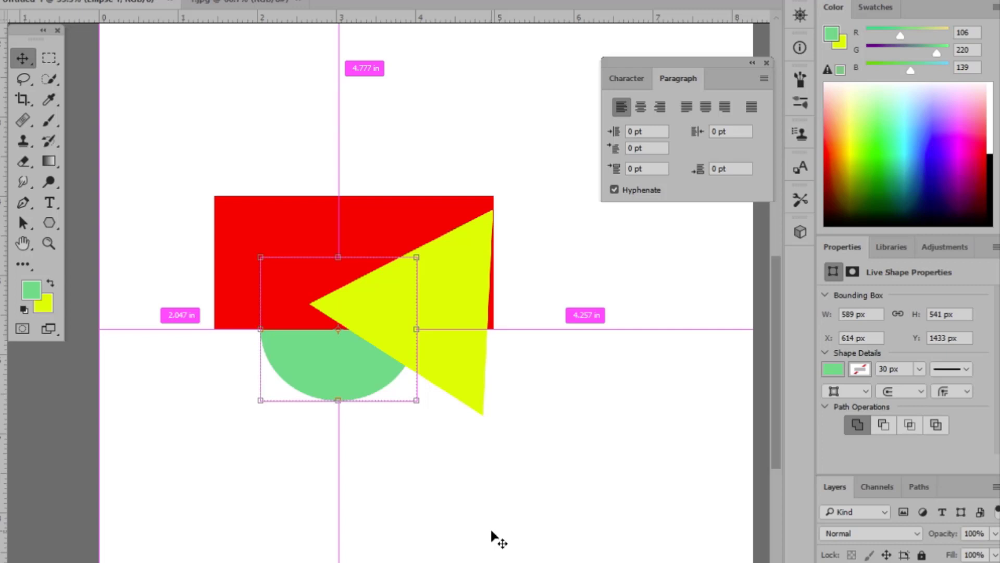
key("ctrl+bracketright")
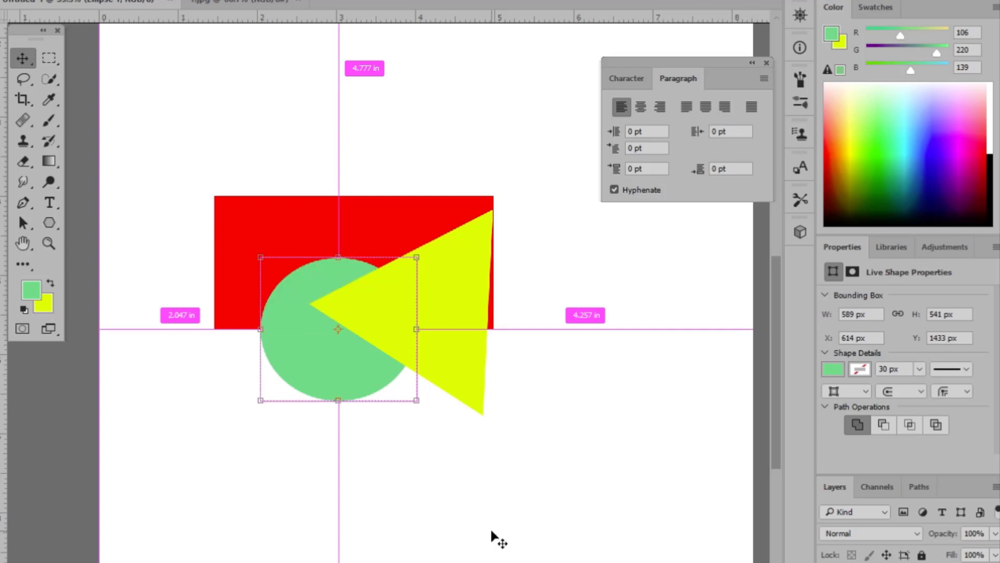
key("ctrl+bracketright")
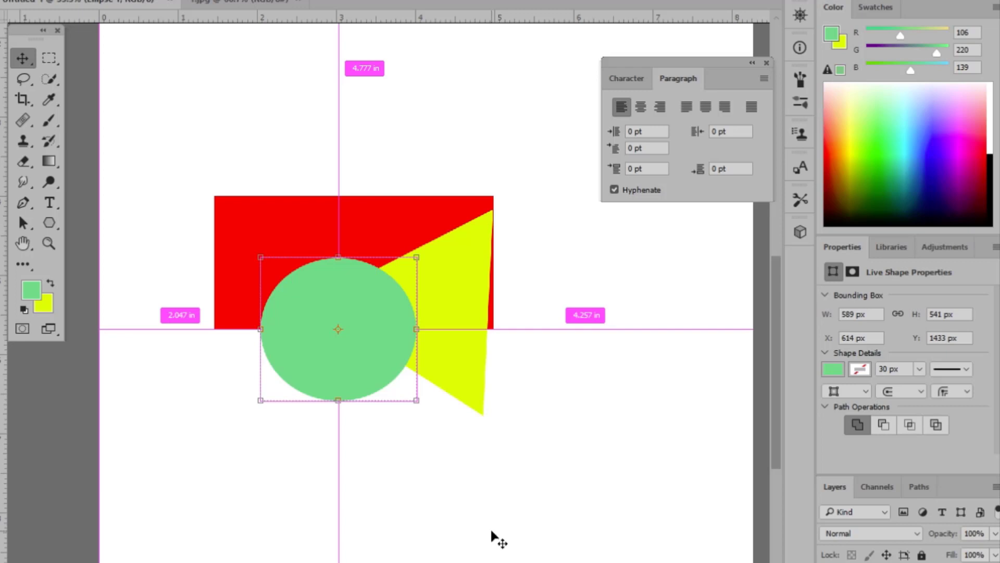
key("ctrl+bracketleft")
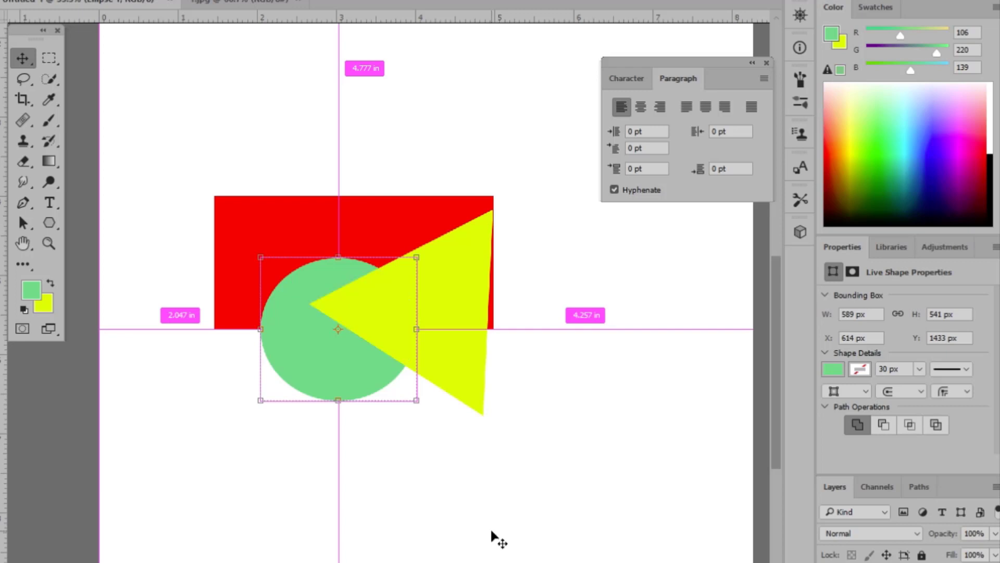
key("ctrl+bracketleft")
key("ctrl+bracketright")
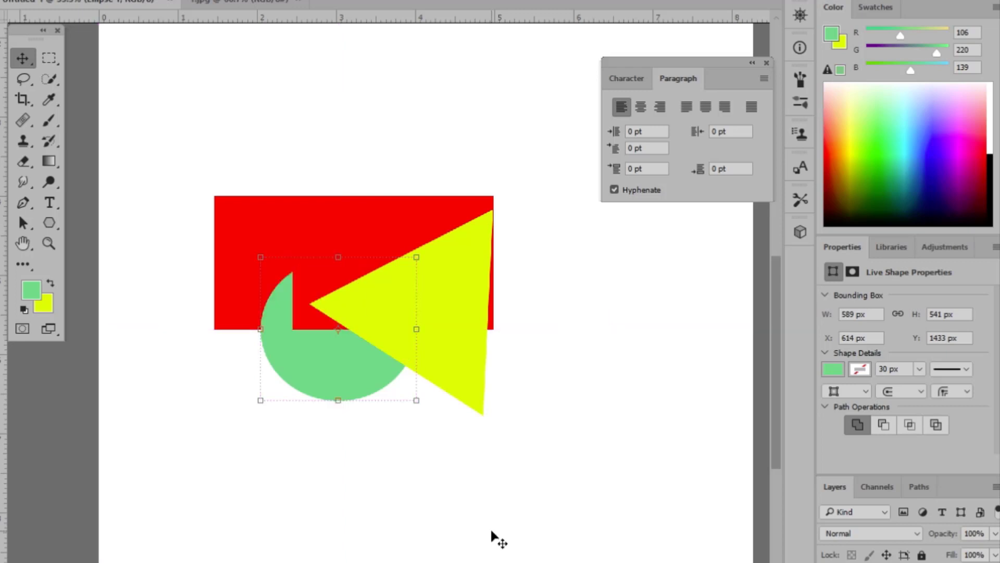
key("ctrl+bracketright")
key("ctrl+bracketleft")
key("ctrl+bracketleft")
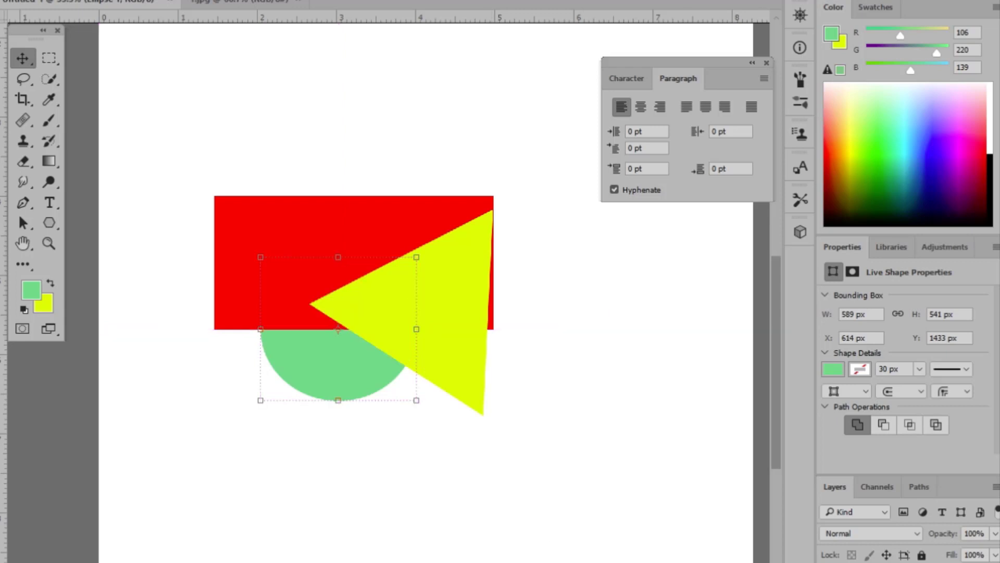
scroll(354, 323, "up", 2)
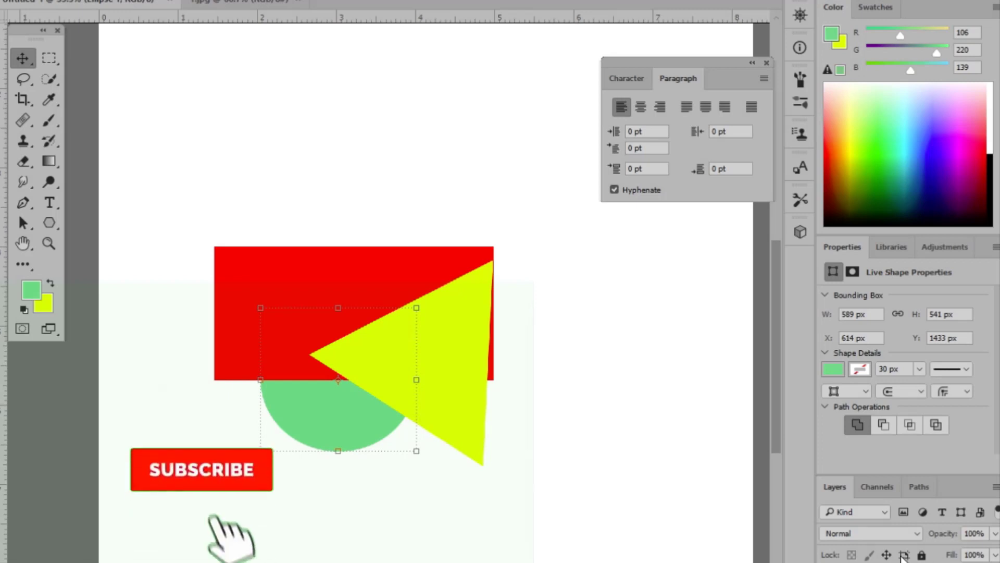
scroll(518, 452, "down", 1)
scroll(495, 415, "down", 1)
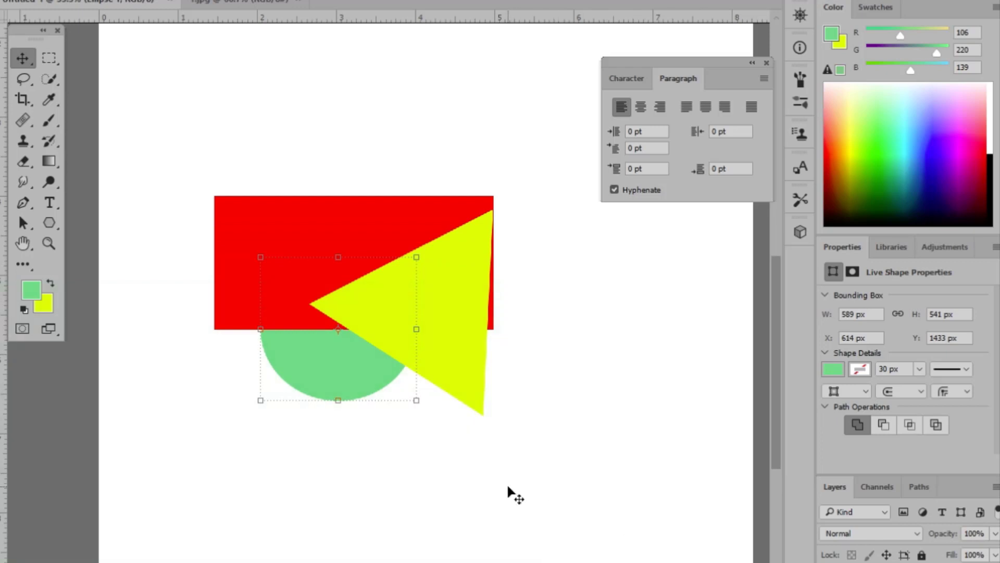
key("ctrl")
key("ctrl+shift+bracketright")
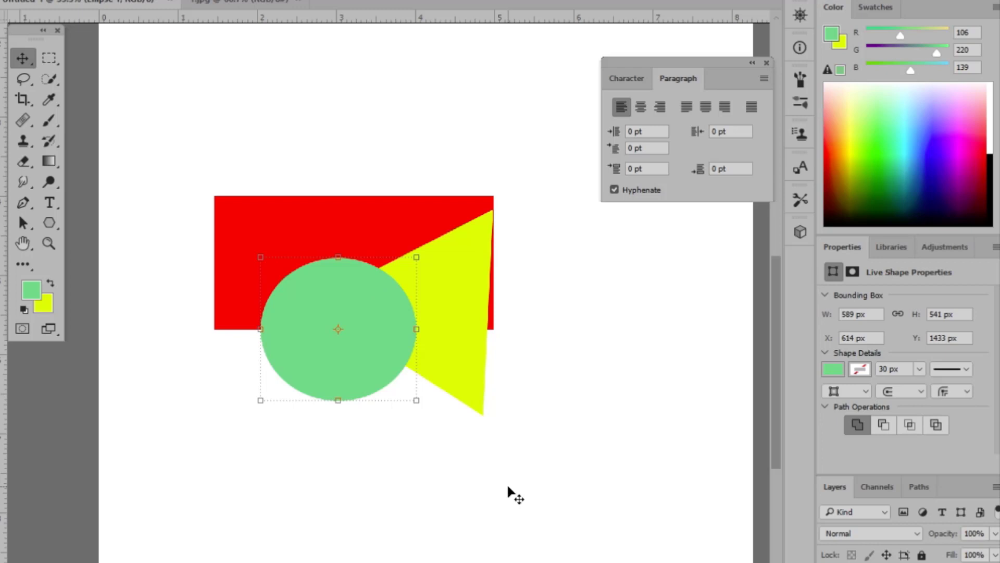
key("ctrl+shift+bracketleft")
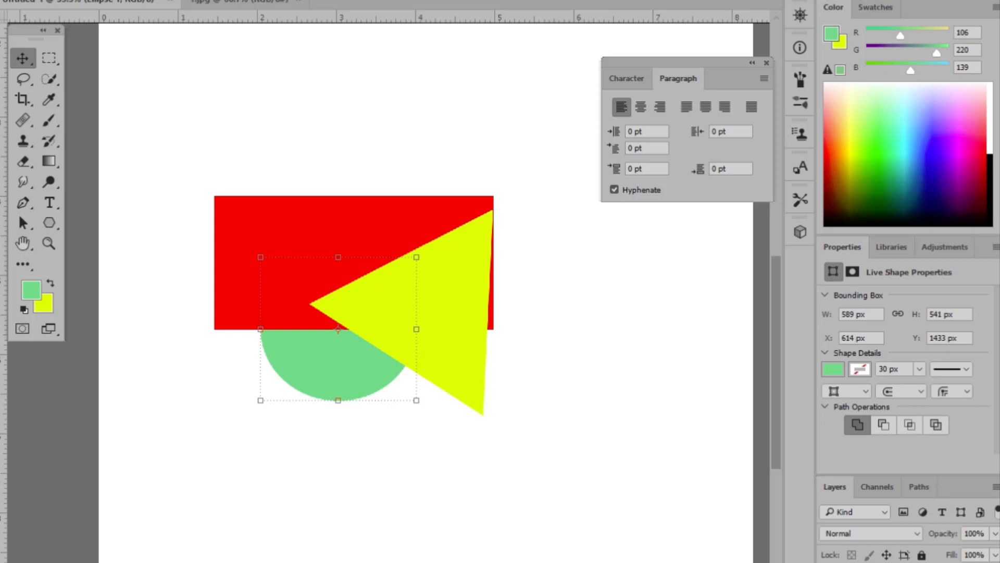
scroll(355, 312, "up", 1)
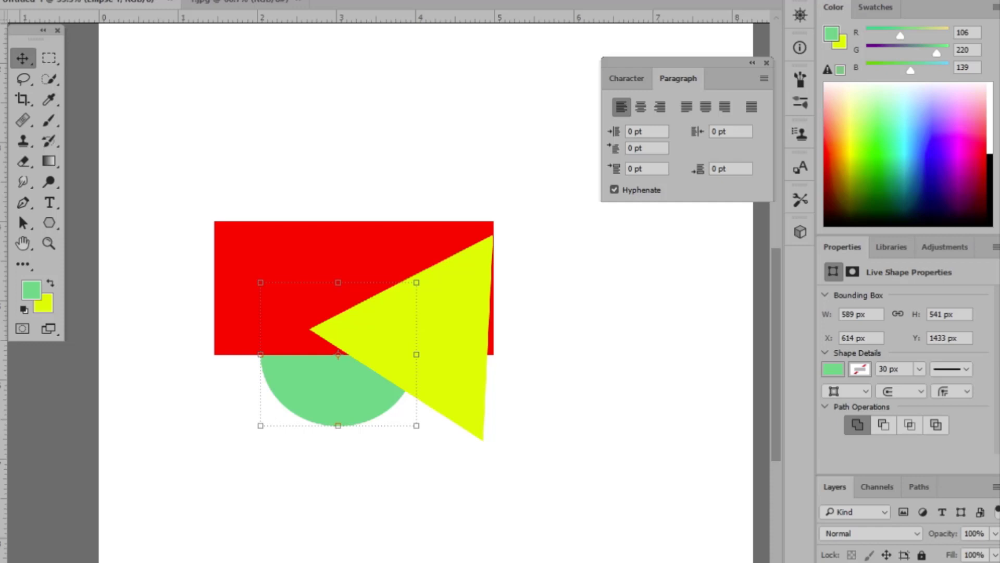
Marquee-select all shapes on the page twice, clearing the selection each time
left_click(208, 170)
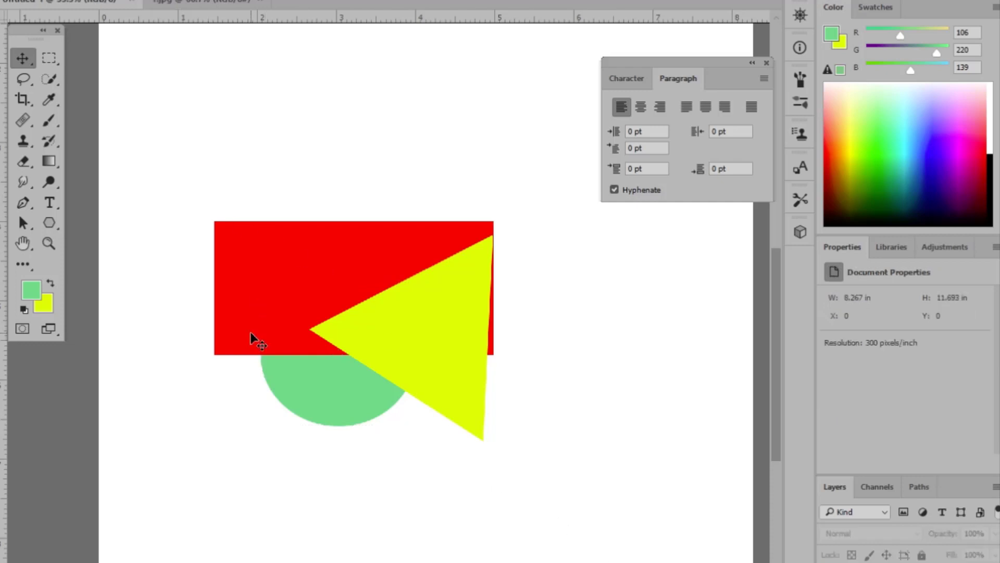
left_click_drag(184, 187, 562, 520)
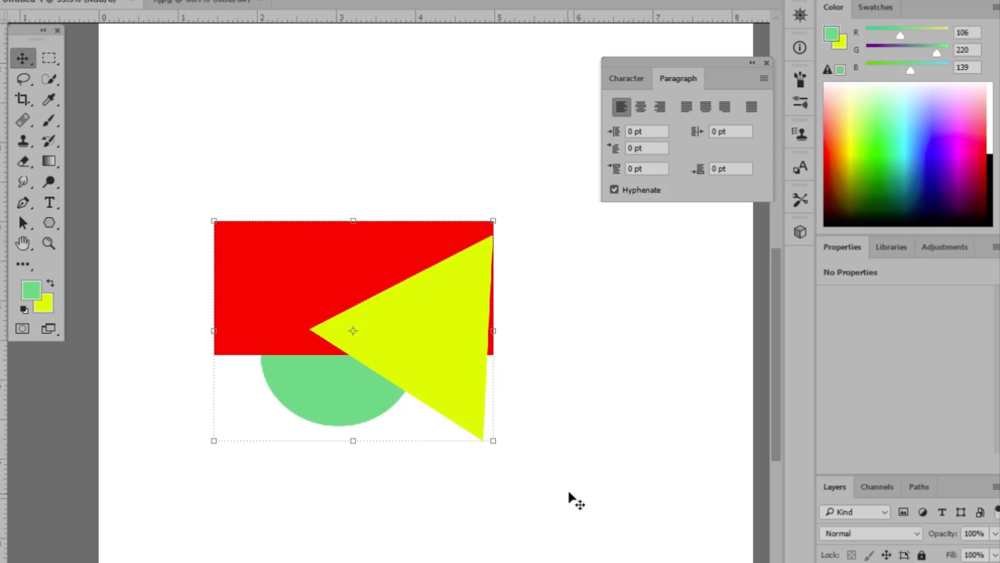
left_click(570, 492)
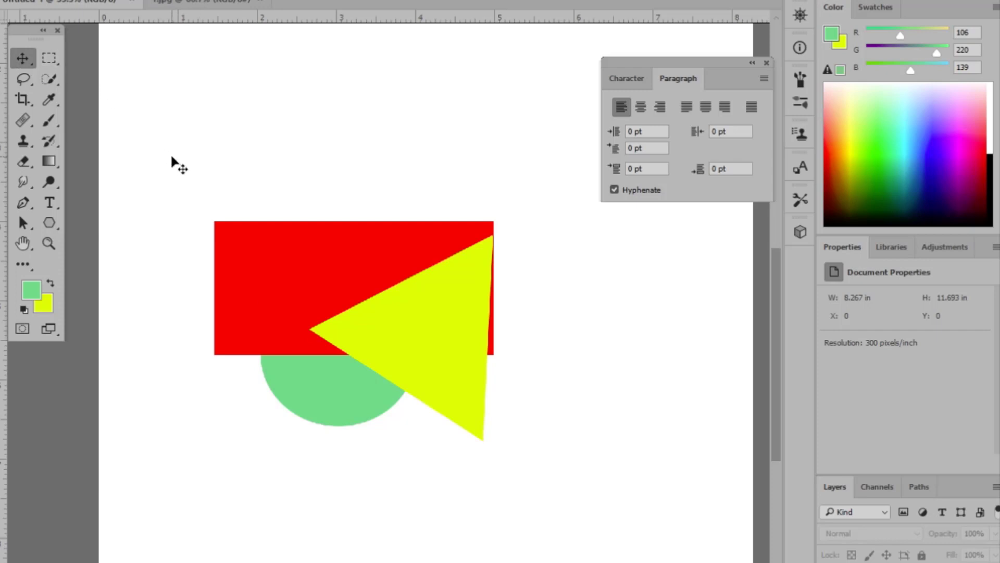
left_click_drag(171, 156, 542, 475)
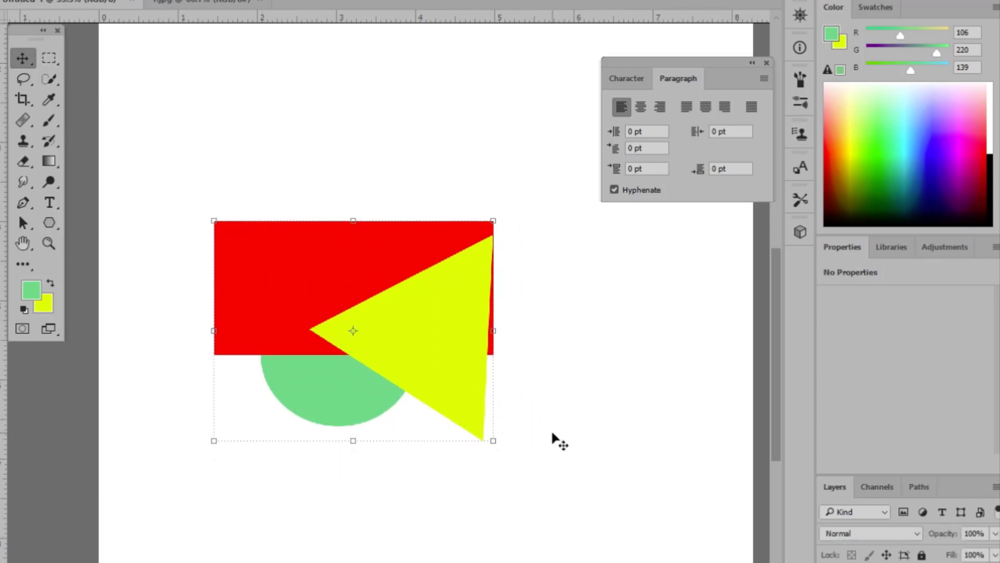
left_click(536, 530)
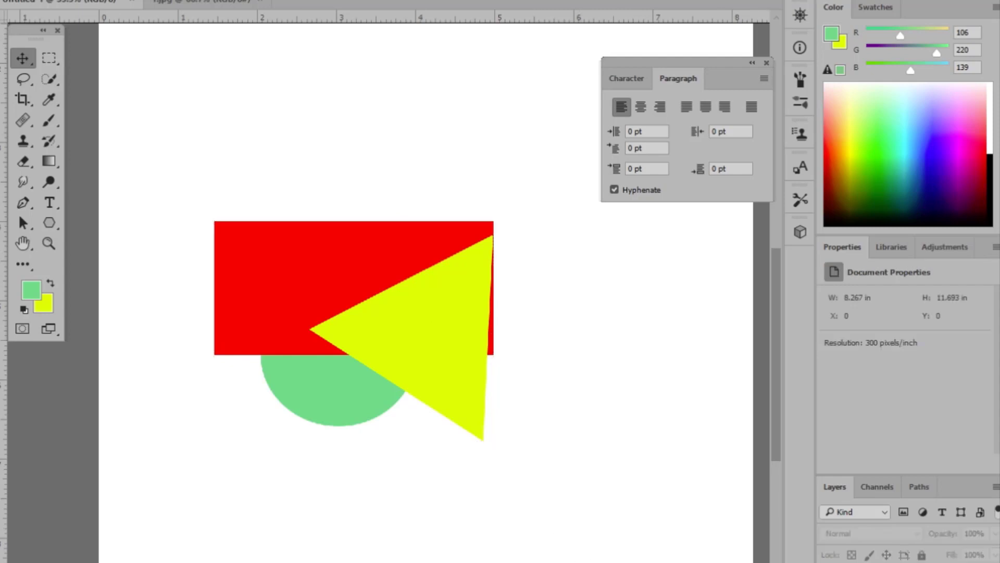
Select all three shape layers with Ctrl+Alt+A and drag them slightly left together
left_click(427, 333)
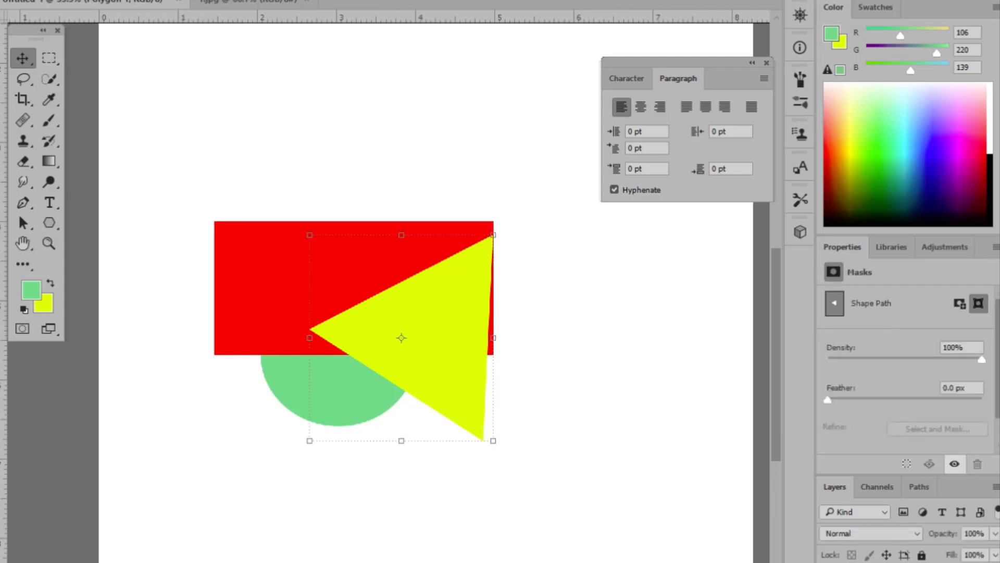
key("ctrl+alt+a")
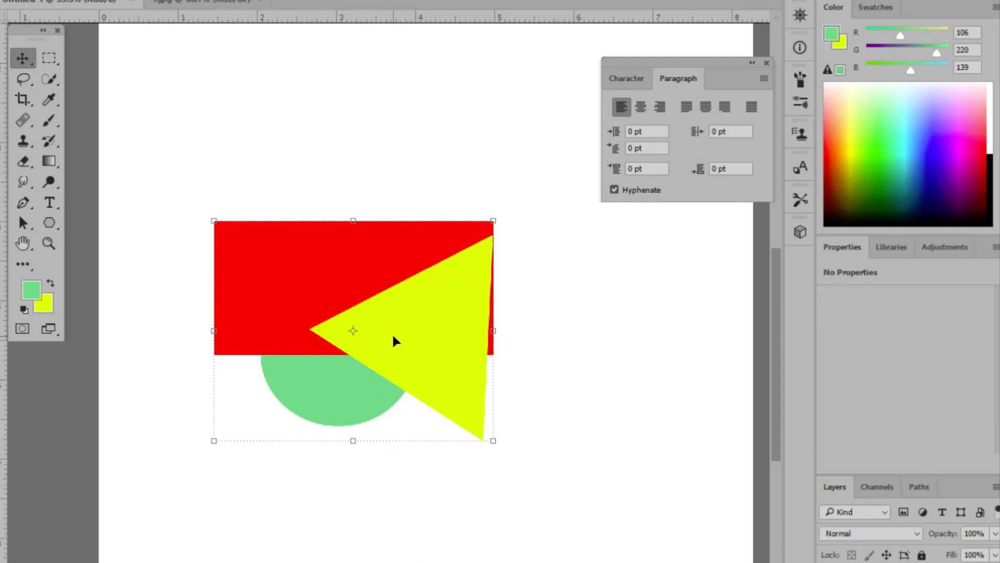
mouse_move(401, 333)
left_mouse_down()
mouse_move(436, 257)
mouse_move(535, 387)
mouse_move(397, 355)
mouse_move(357, 304)
mouse_move(349, 201)
mouse_move(594, 325)
mouse_move(603, 357)
mouse_move(424, 409)
mouse_move(369, 329)
left_mouse_up()
Commit the green circle's transform, then select the red rectangle's layer and delete it
left_click(583, 412)
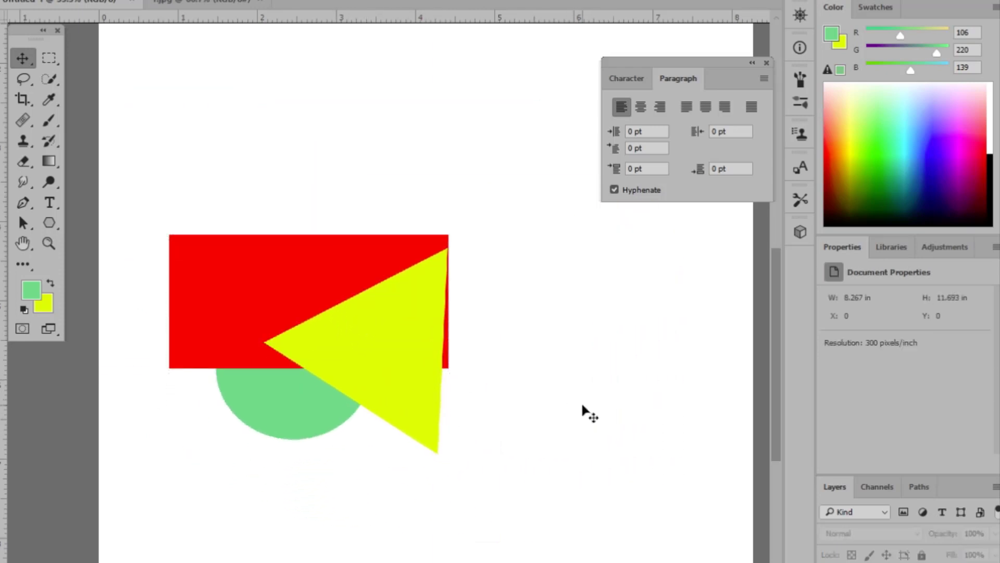
left_click(373, 346)
left_click(229, 289)
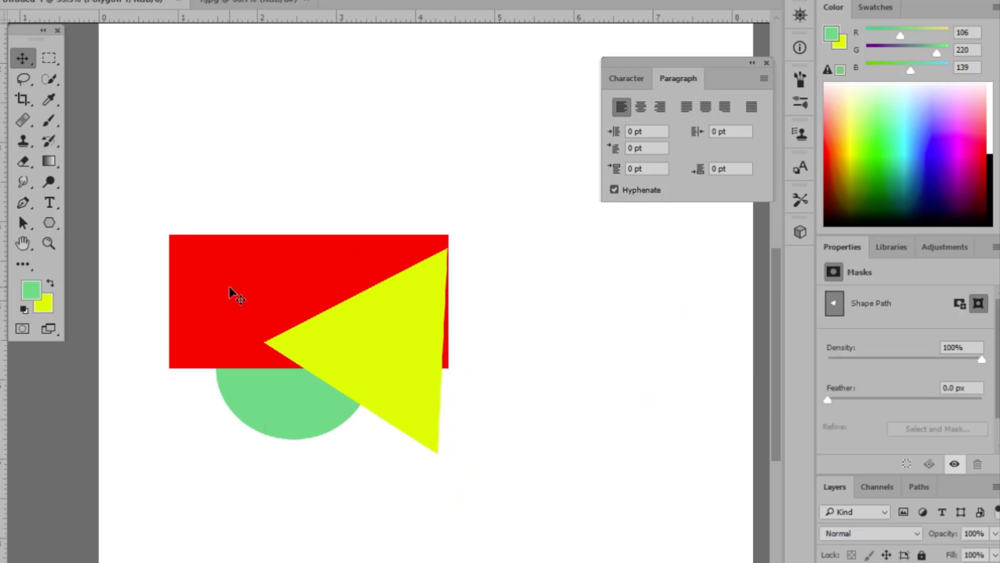
left_click(264, 423)
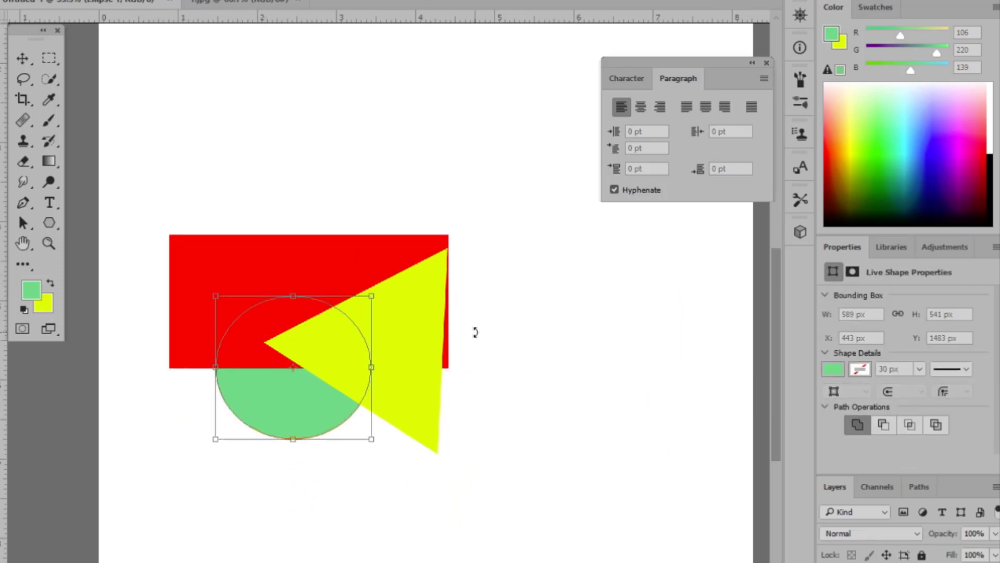
key("Return")
left_click(562, 393)
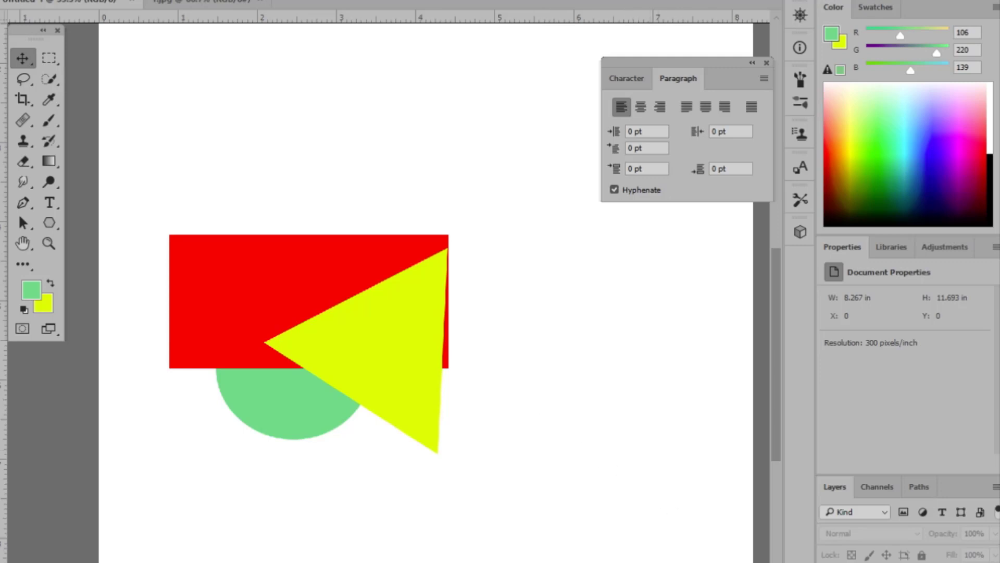
key("alt+period")
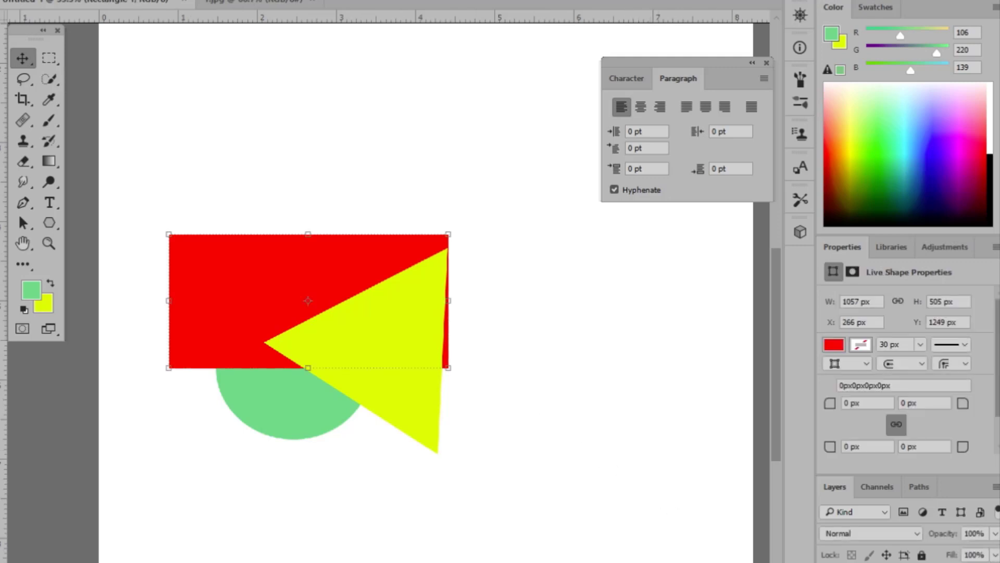
key("Delete")
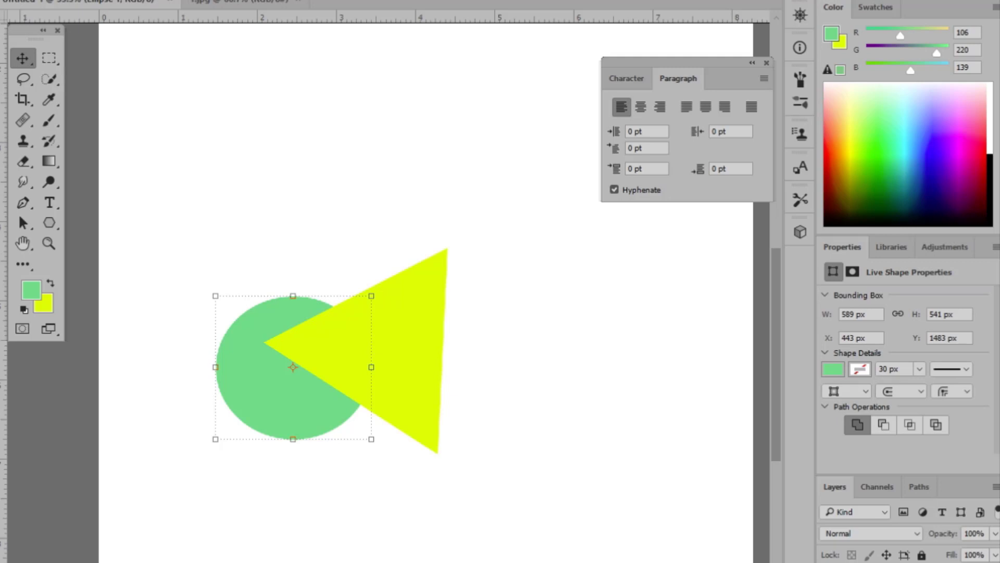
Delete the green circle, then delete the yellow triangle and restore it with undo
key("Delete")
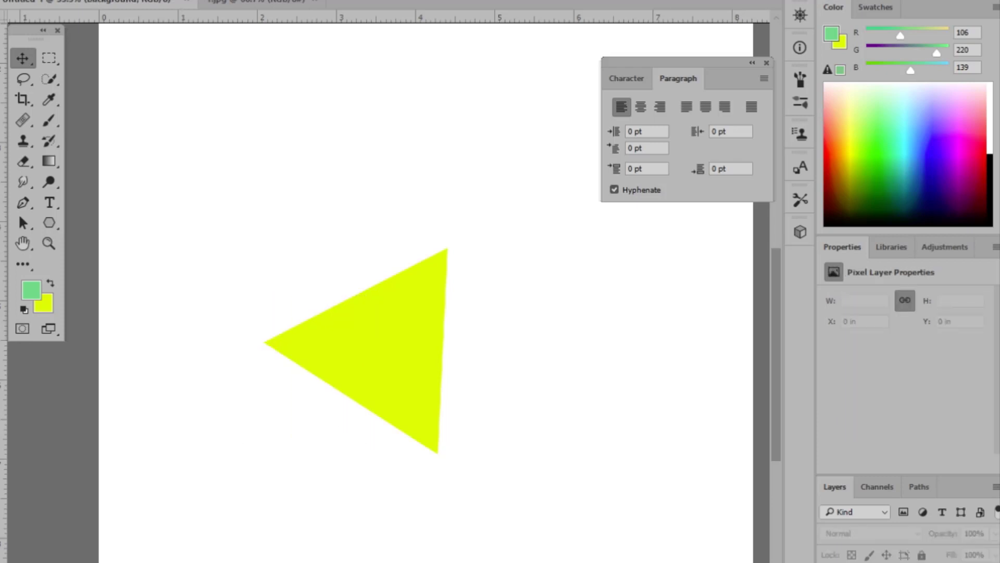
key("alt+bracketright")
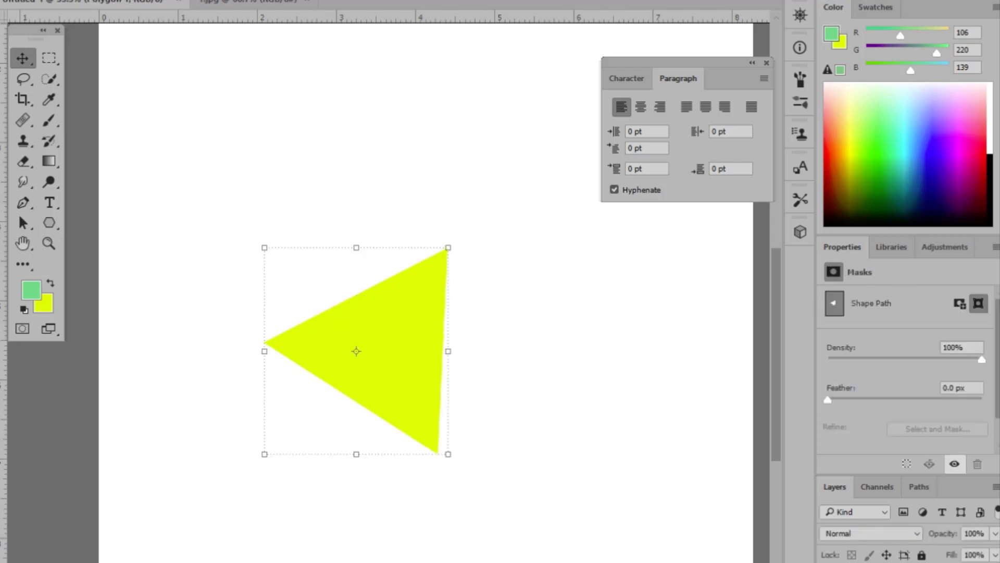
key("Delete")
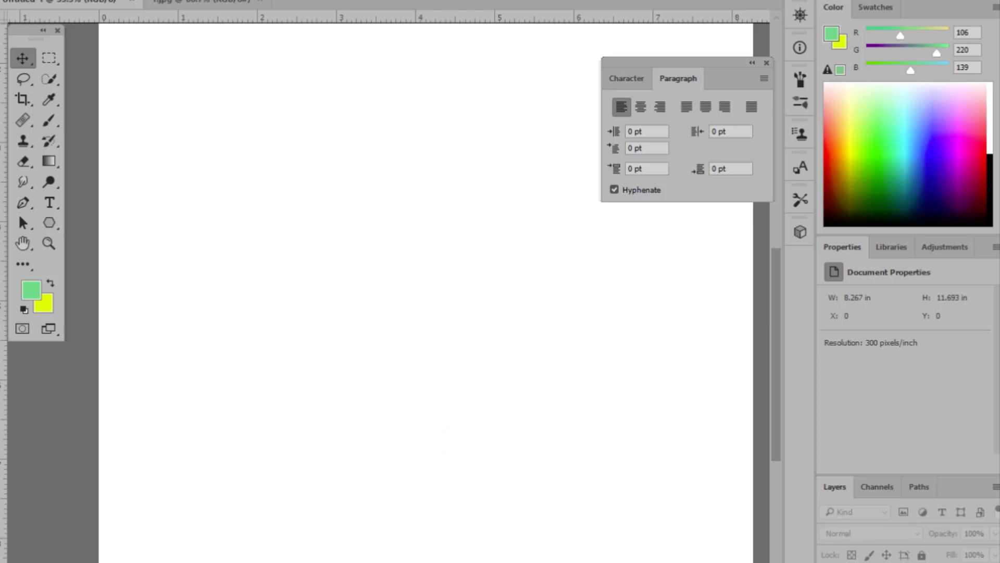
key("ctrl+z")
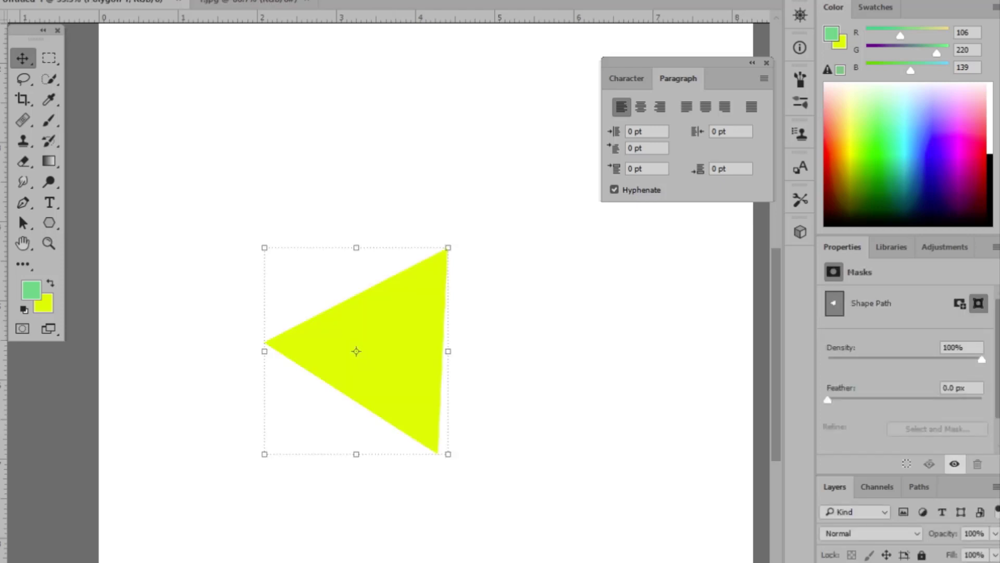
Delete the yellow triangle once more, undo it, and reselect the triangle
key("Delete")
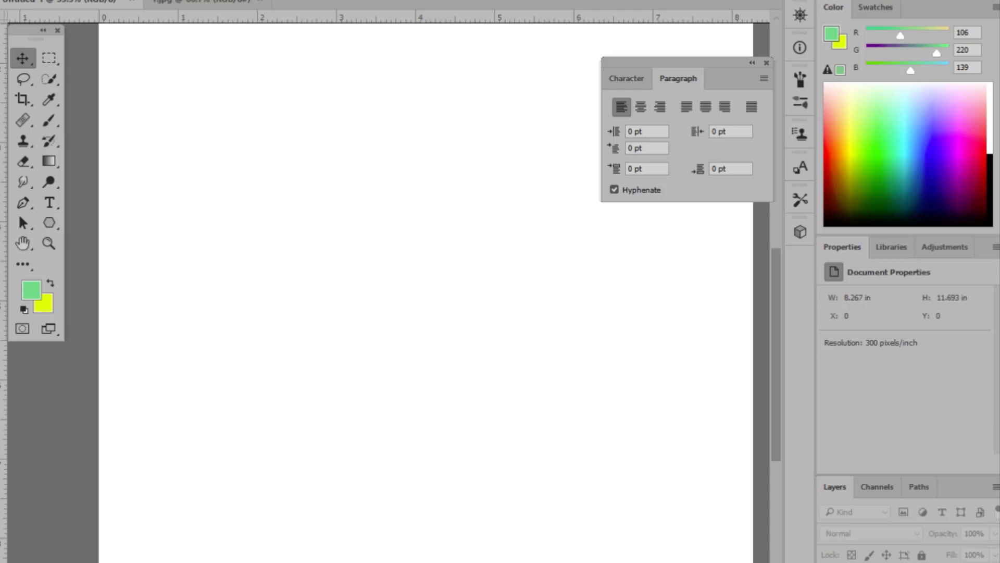
key("ctrl+z")
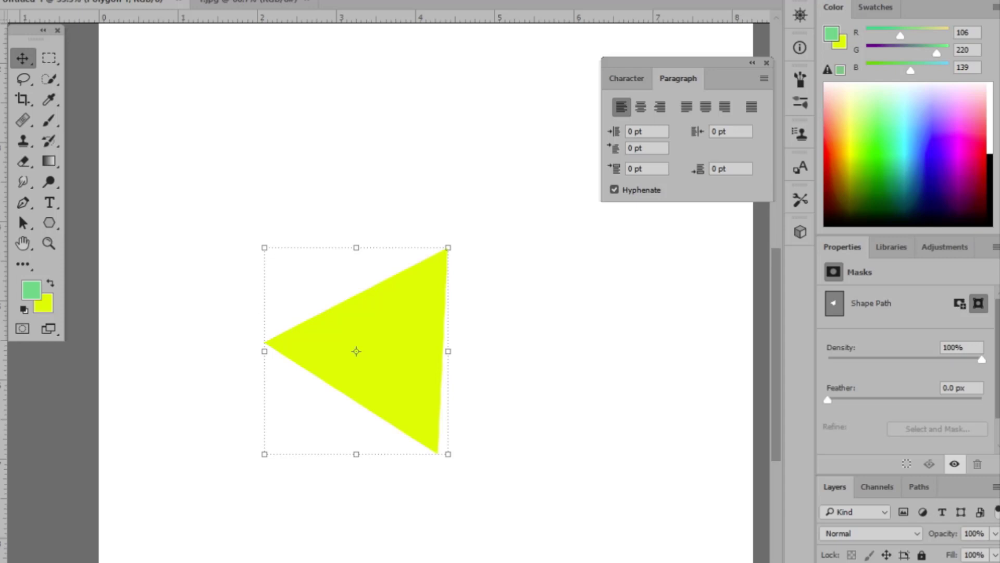
left_click(627, 477)
left_click(425, 356)
Nudge the yellow triangle upward, then trial a duplicate moved right and undo it
left_click_drag(391, 357, 391, 324)
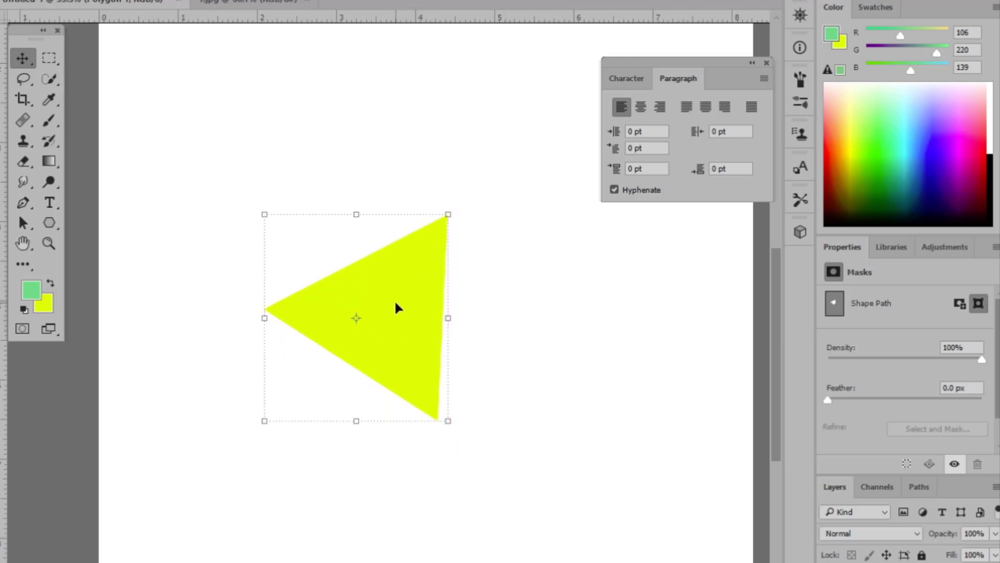
left_click_drag(391, 307, 393, 284)
key("ctrl+j")
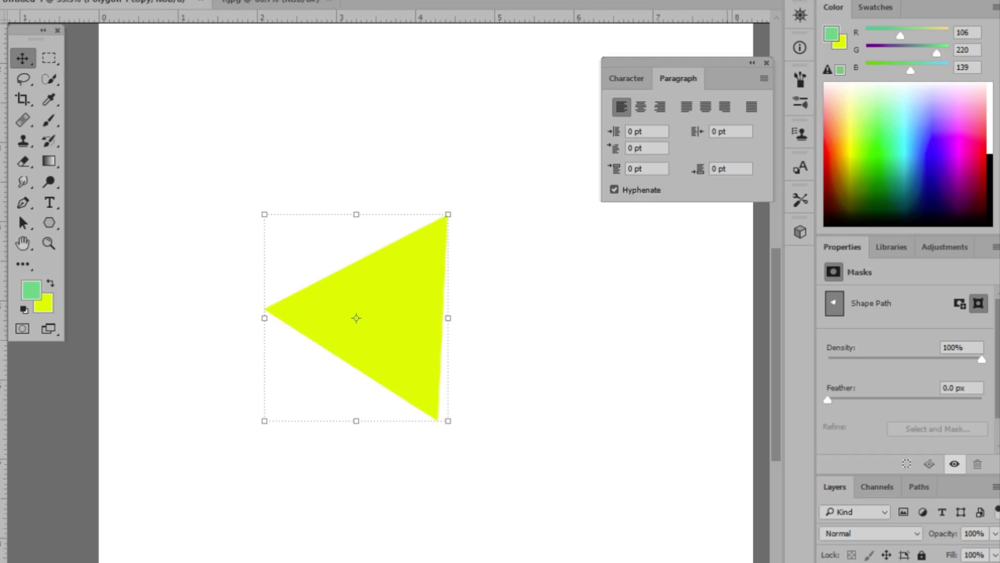
left_click_drag(402, 314, 571, 327)
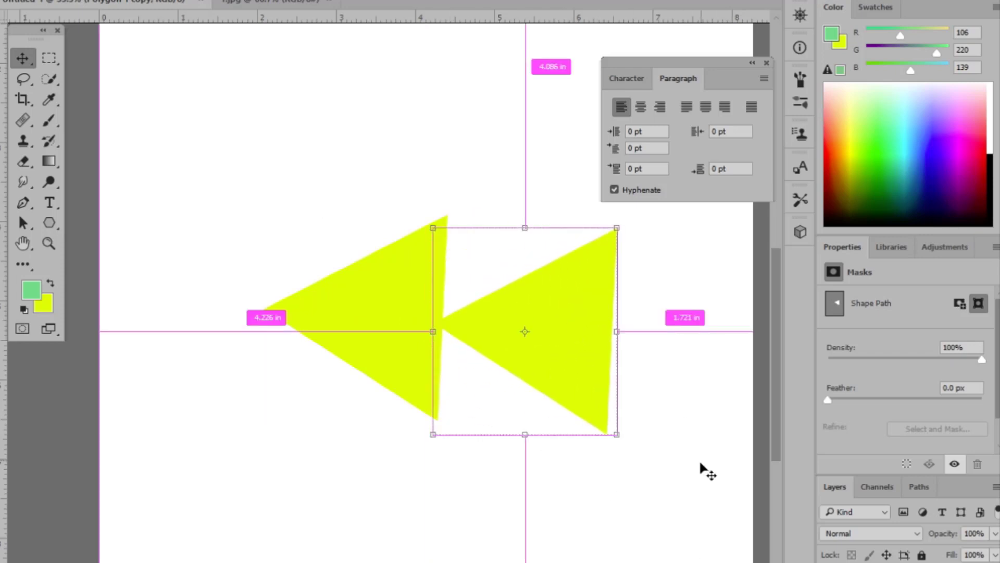
key("ctrl+alt+z")
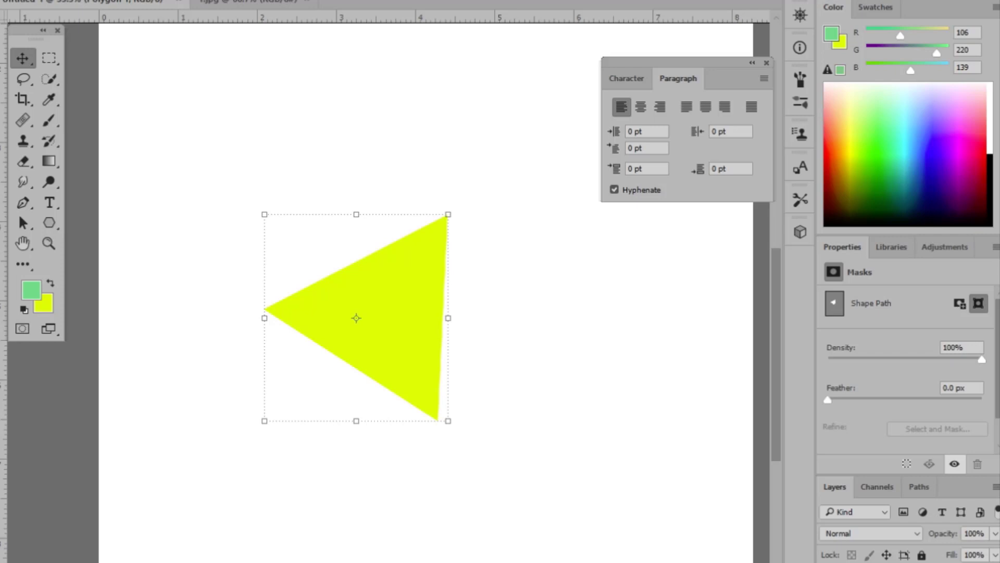
Duplicate the yellow triangle again and place the copy right beside the original
key("ctrl+j")
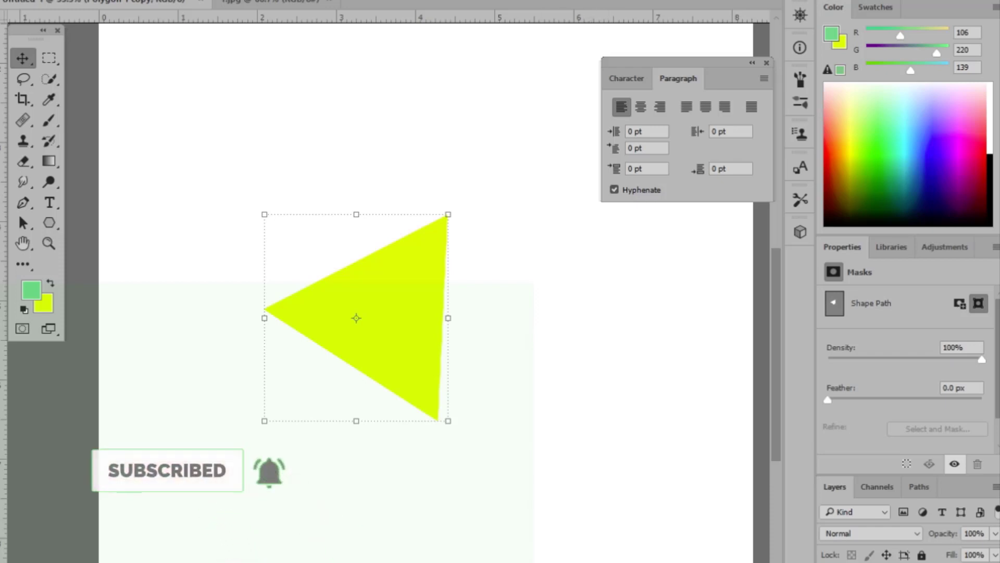
key("ctrl+z")
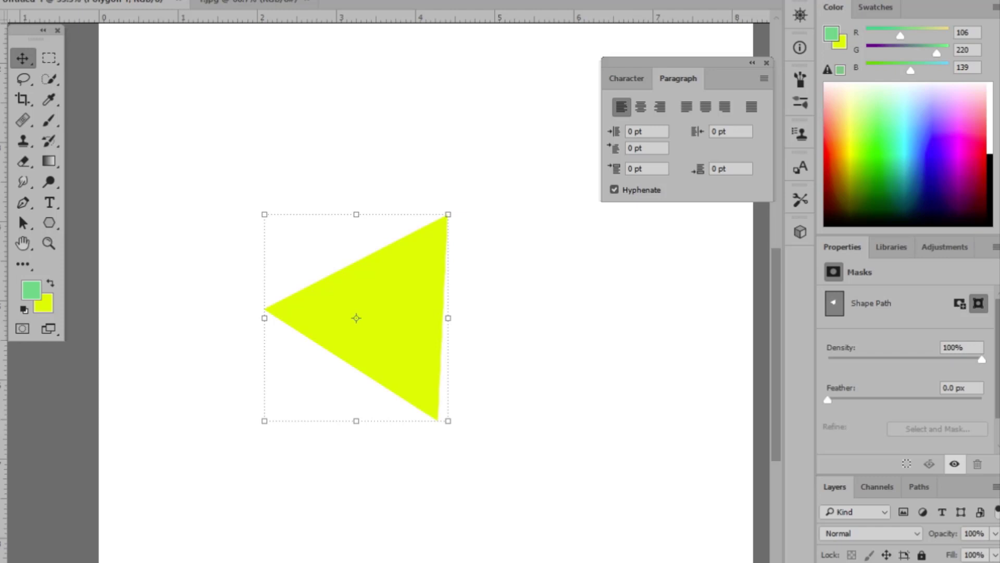
key("ctrl+z")
left_click_drag(373, 301, 555, 299)
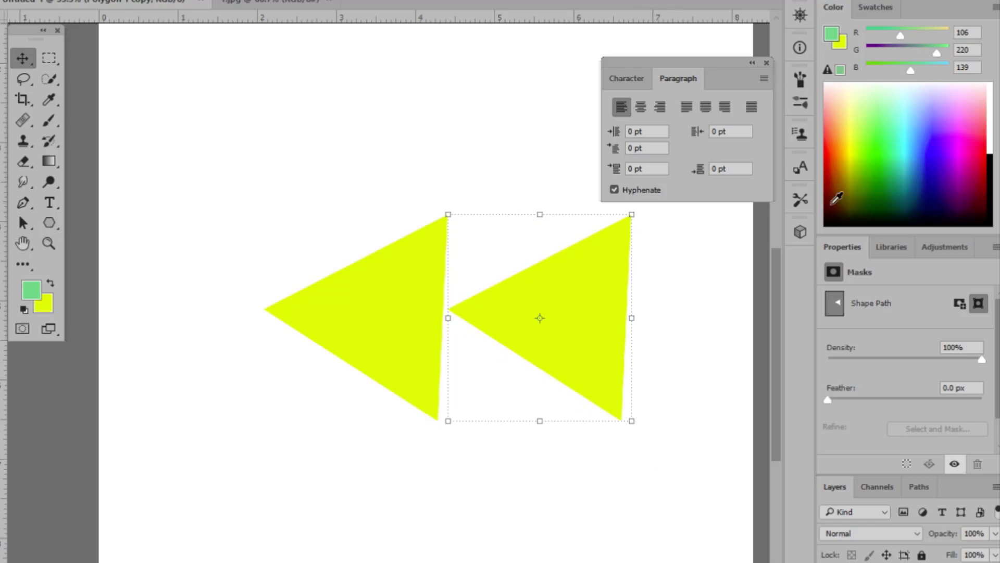
Fill the copied triangle with dark green 255b35 as the foreground colour
left_click(832, 39)
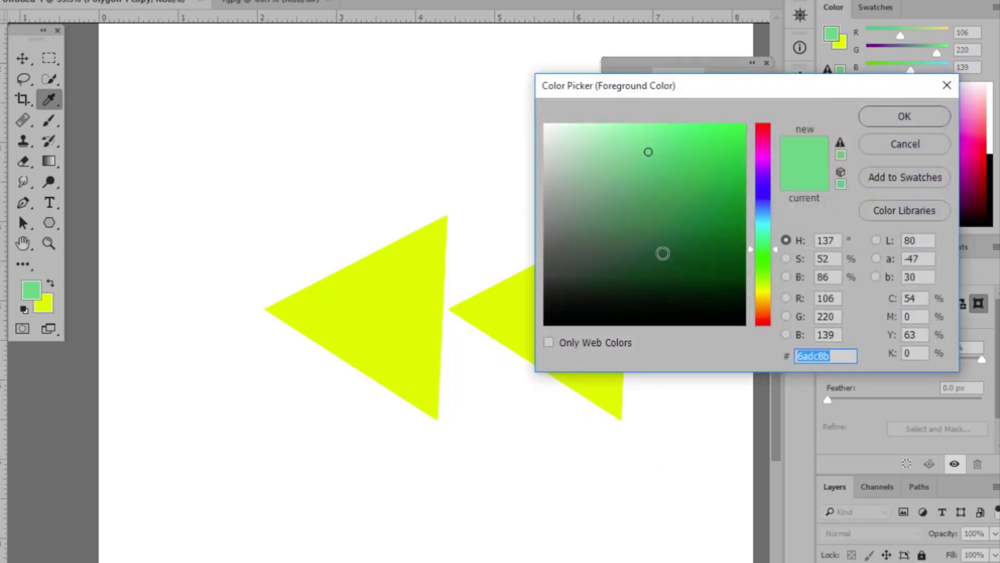
left_click(663, 253)
left_click(869, 116)
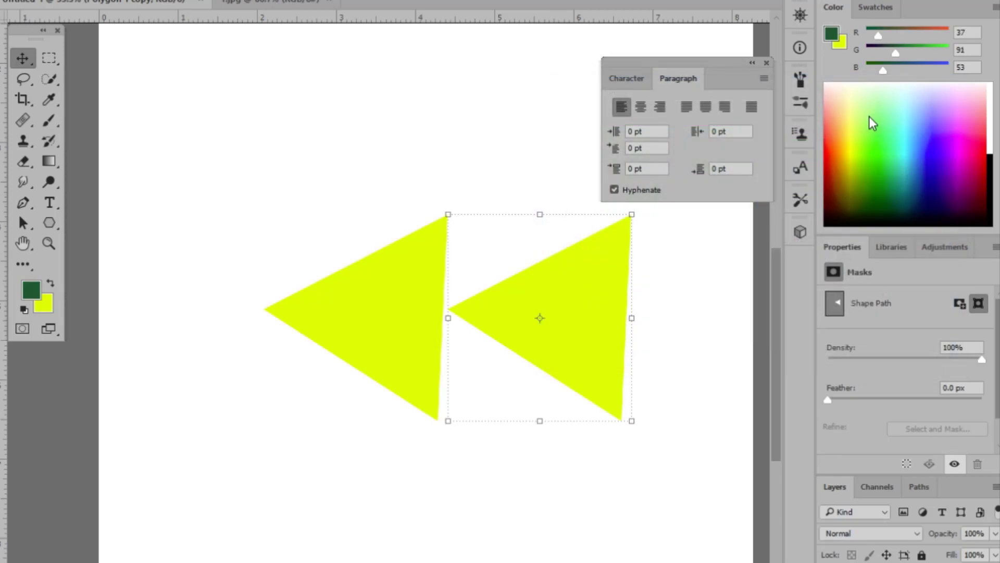
key("alt+BackSpace")
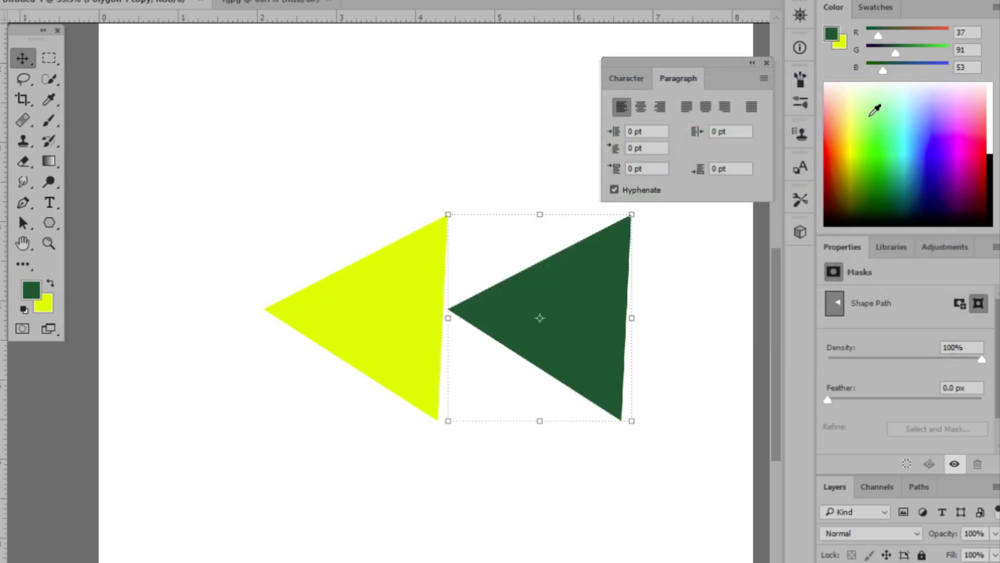
Reselect the green triangle, cycling through both triangle layers to end on the green one
left_click(485, 212)
left_click(534, 305)
key("alt+bracketleft")
key("alt+bracketright")
key("alt+bracketleft")
key("alt+bracketright")
Rotate the green triangle 180° to point right, commit it, then deselect both triangles
left_click_drag(644, 211, 475, 462)
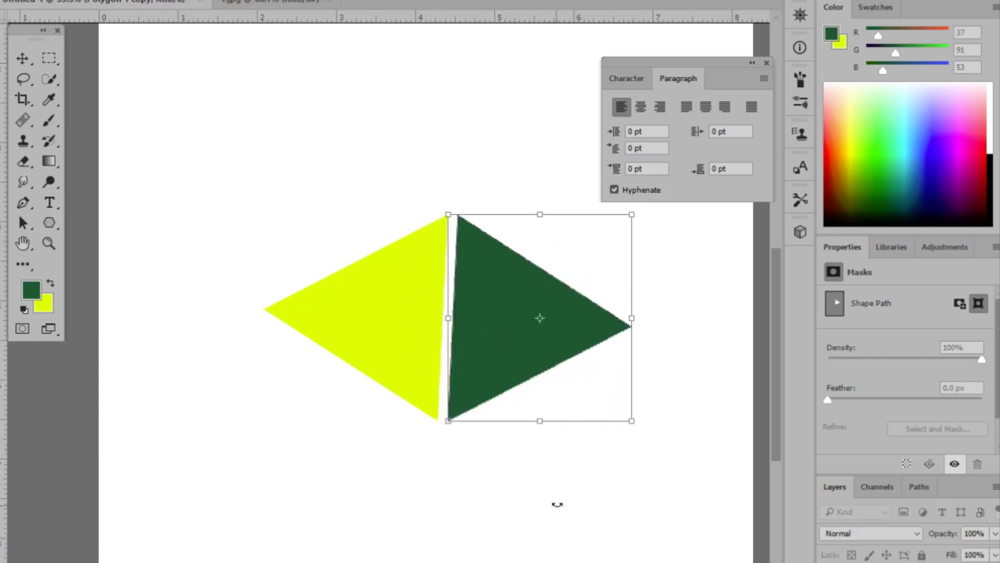
key("Return")
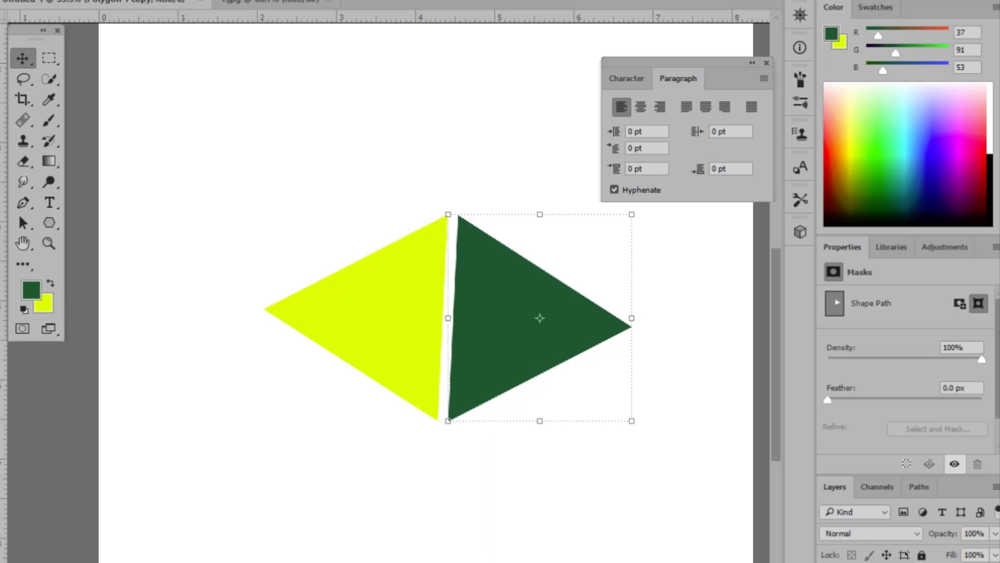
mouse_move(332, 172)
left_mouse_down()
mouse_move(563, 421)
mouse_move(638, 543)
left_mouse_up()
left_click(630, 521)
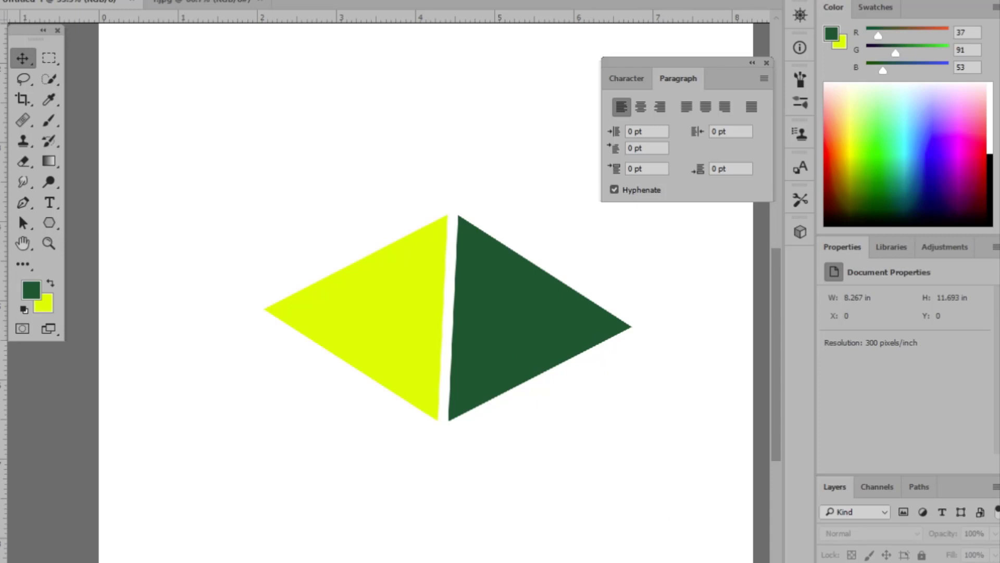
Browse the File menu and the 1.jpg tab, then cancel a new document via Ctrl+N
key("alt+f")
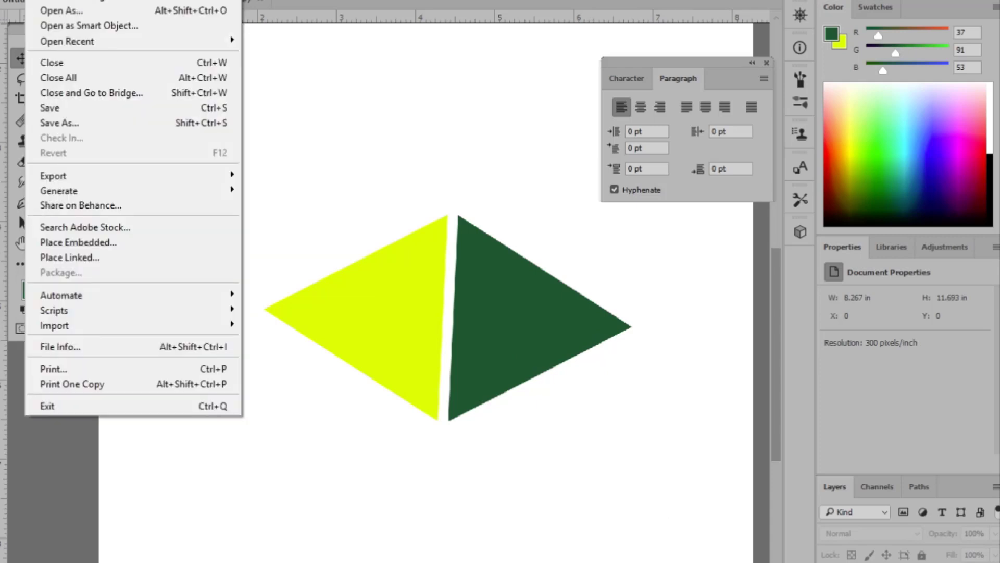
left_click(423, 34)
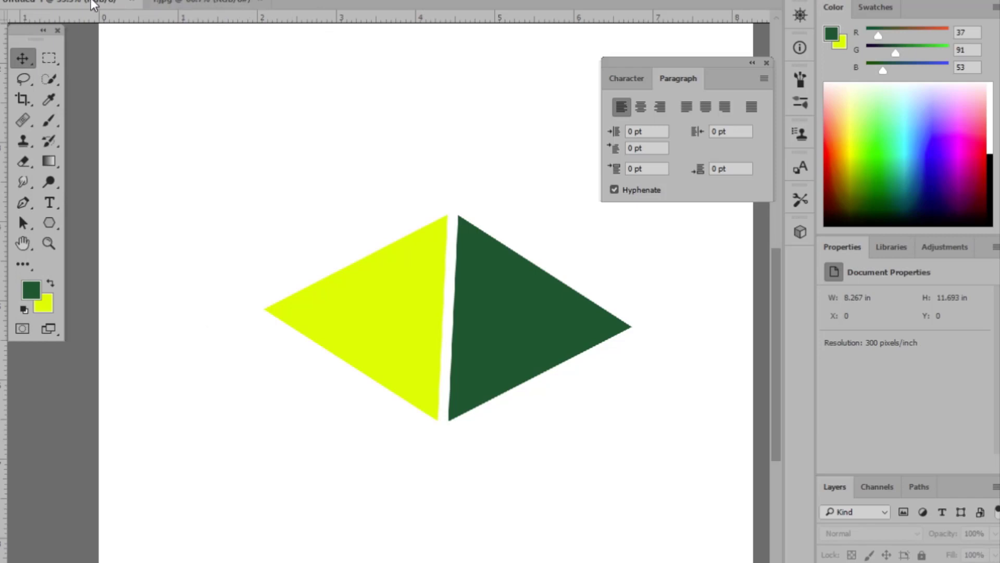
left_click(168, 3)
left_click(98, 3)
left_click(31, 2)
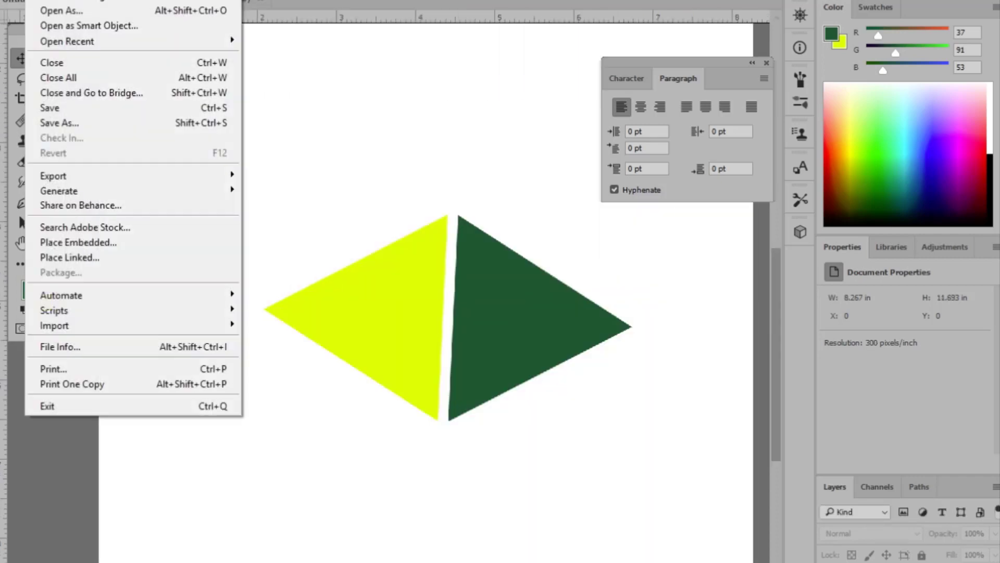
key("ctrl+n")
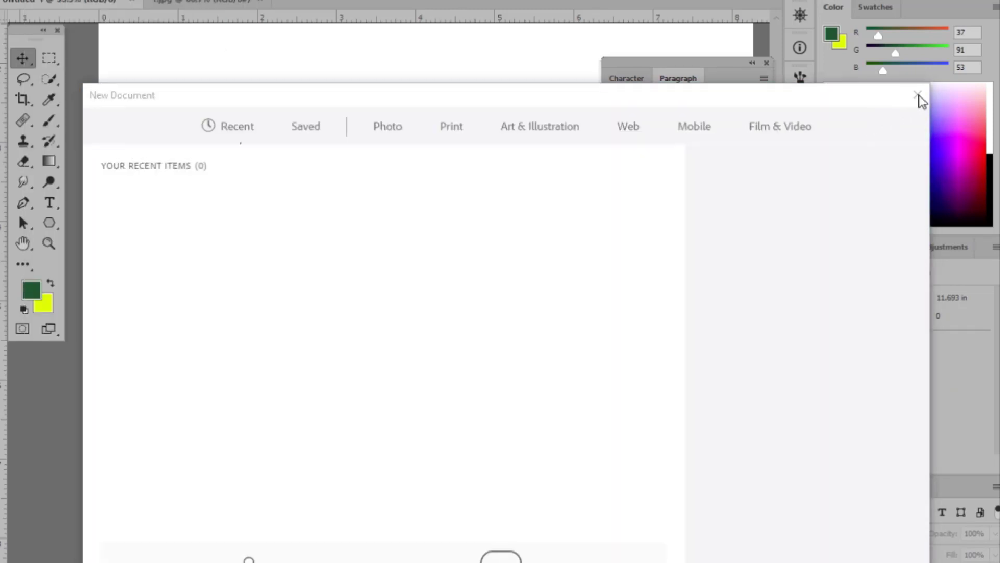
left_click(919, 96)
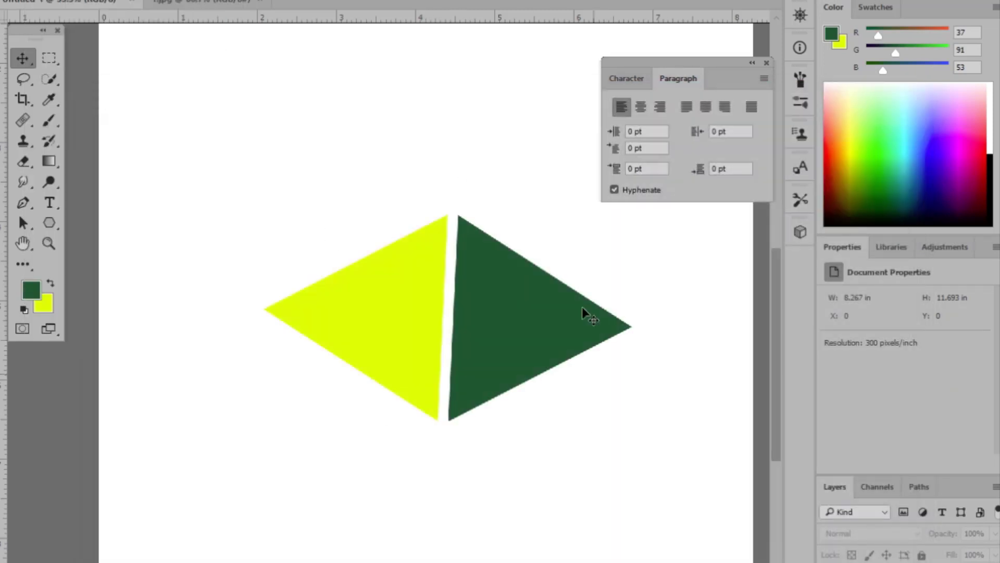
Drag the green triangle left so it overlaps the yellow one, then deselect
left_click(484, 311)
left_click_drag(484, 312, 432, 309)
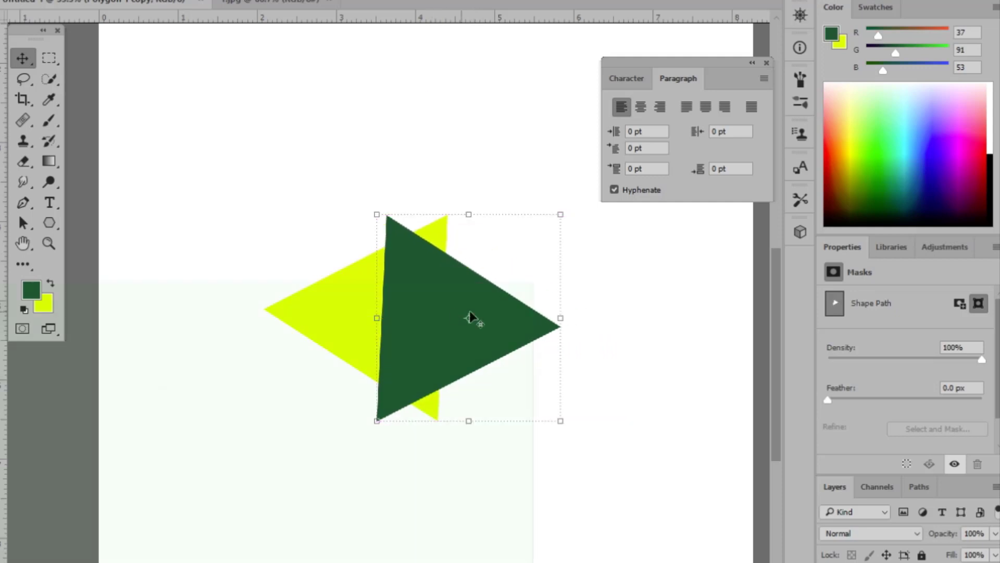
left_click(271, 142)
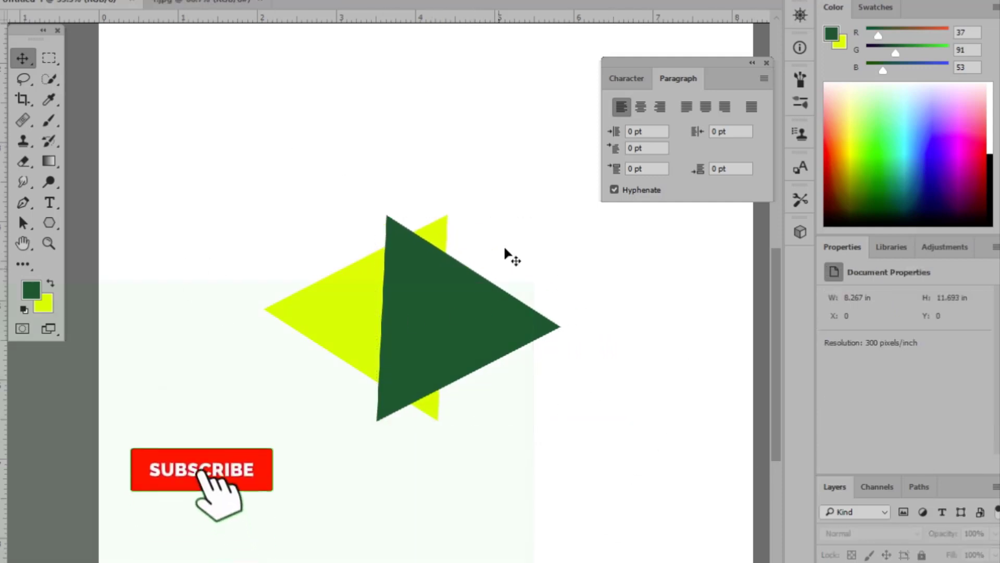